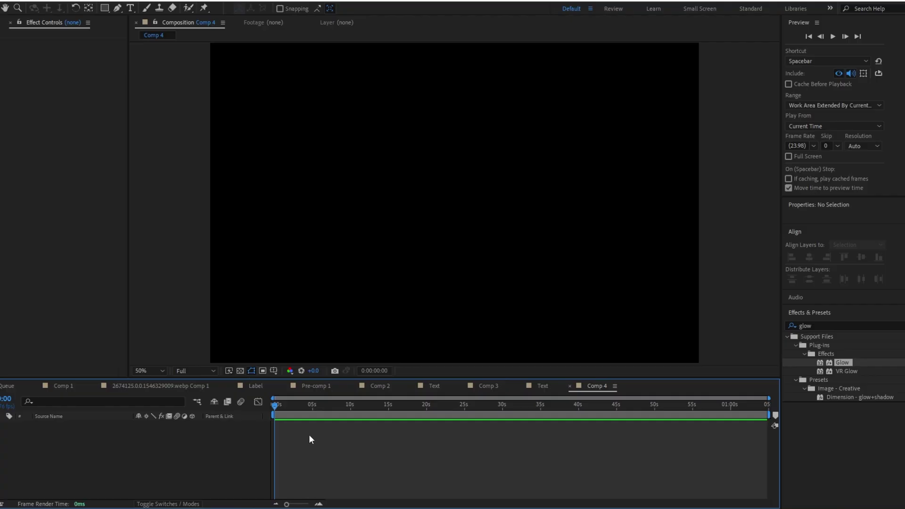
Add an adjustment layer to Comp 4 and rename it Posterize Time.
{"action": "right_click", "coordinate": [307, 434]}
{"action": "mouse_move", "coordinate": [372, 313]}
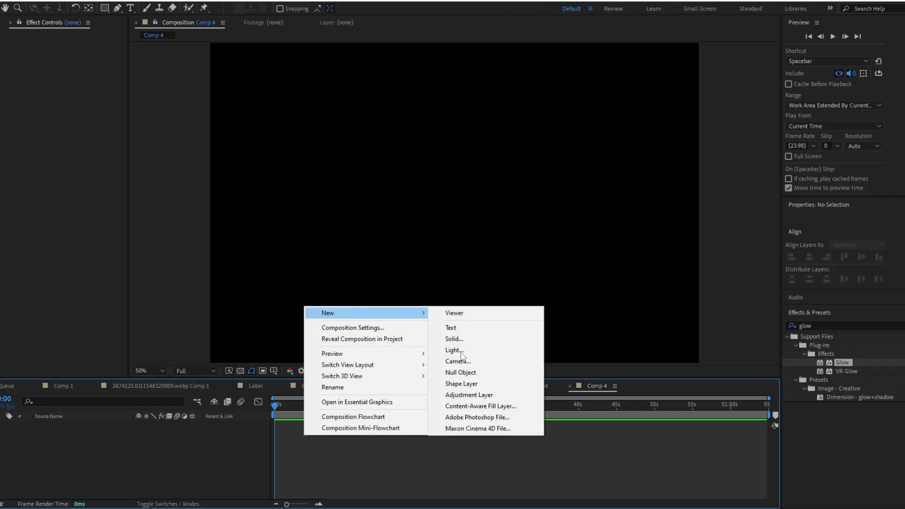
{"action": "left_click", "coordinate": [469, 395]}
{"action": "right_click", "coordinate": [61, 426]}
{"action": "left_click", "coordinate": [103, 396]}
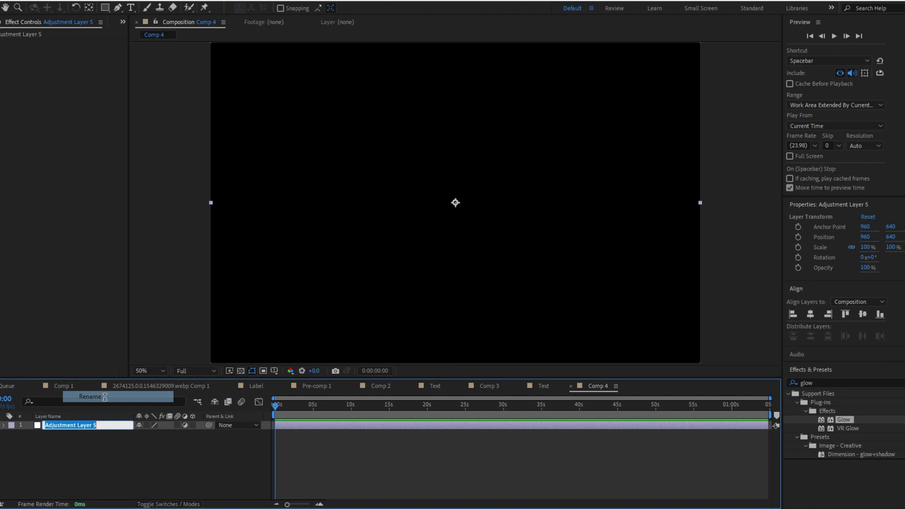
{"action": "type", "text": "Posterize Time"}
{"action": "key", "text": "Return"}
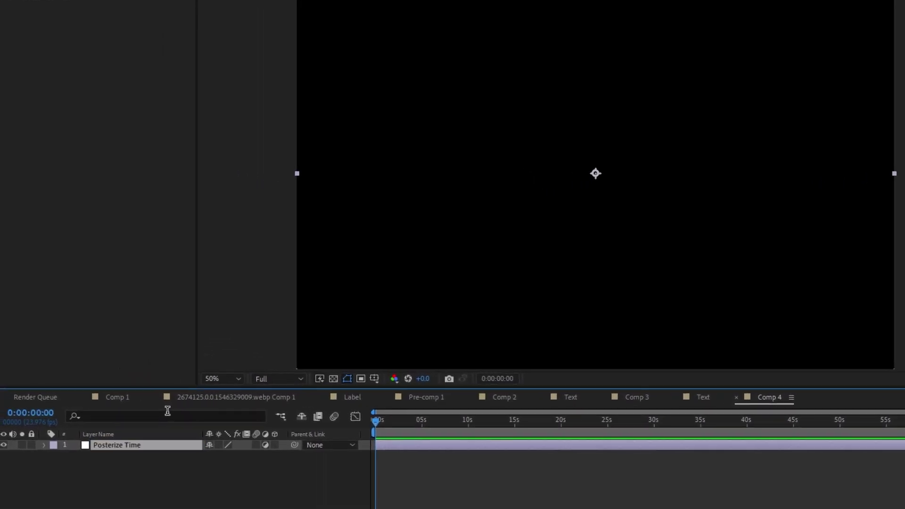
{"action": "left_click", "coordinate": [341, 471]}
Apply the Posterize Time effect to the Posterize Time adjustment layer and set its frame rate to 12.
{"action": "left_click", "coordinate": [800, 322]}
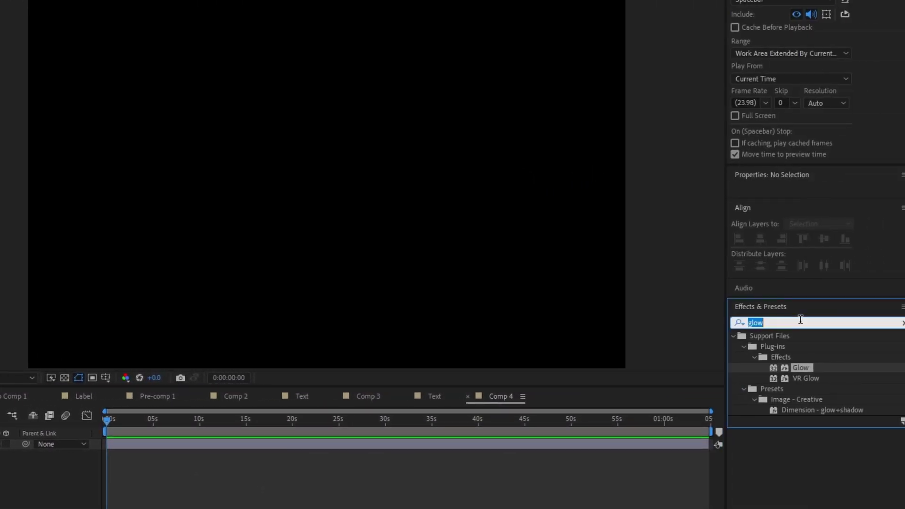
{"action": "type", "text": "post"}
{"action": "left_click_drag", "start_coordinate": [800, 377], "coordinate": [231, 442]}
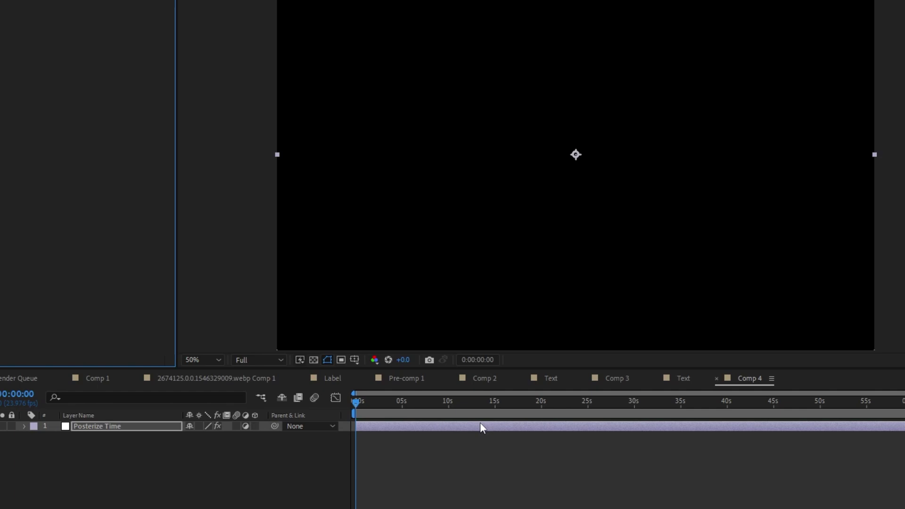
{"action": "left_click", "coordinate": [112, 57]}
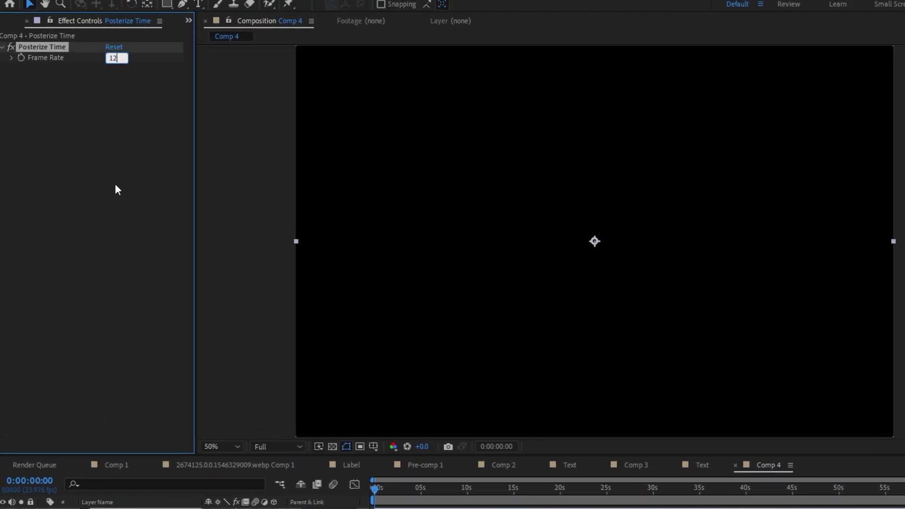
{"action": "type", "text": "12"}
{"action": "left_click", "coordinate": [65, 194]}
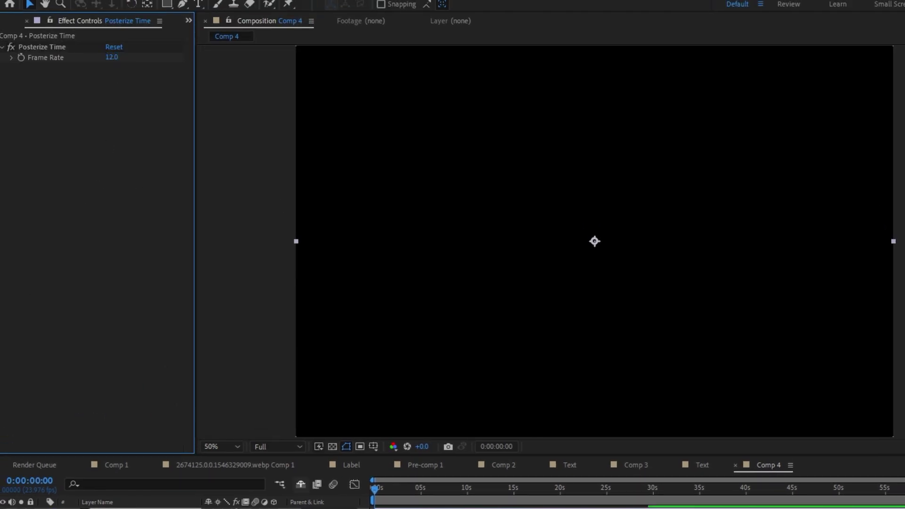
Bring the photo 2674125.0.0.1546329009.webp into the composition and scale it up proportionally to about 245%.
{"action": "key", "text": "alt+Tab"}
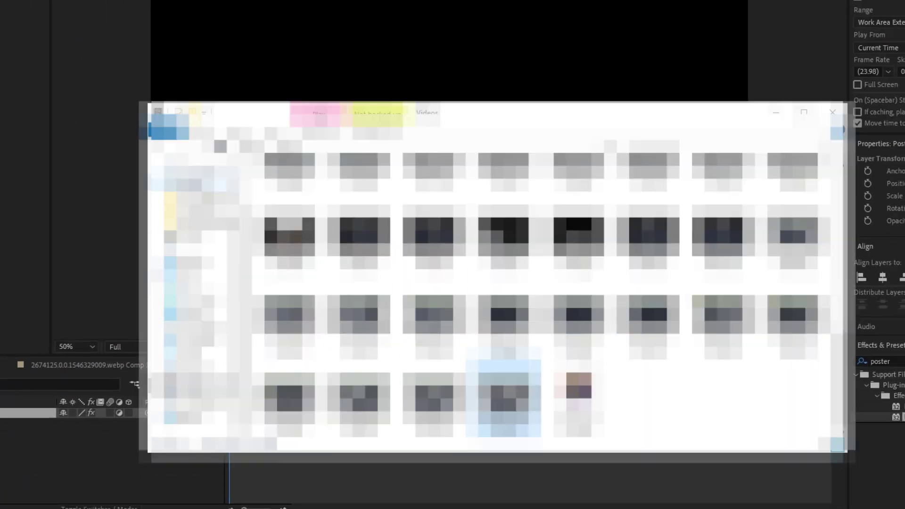
{"action": "left_click", "coordinate": [302, 484]}
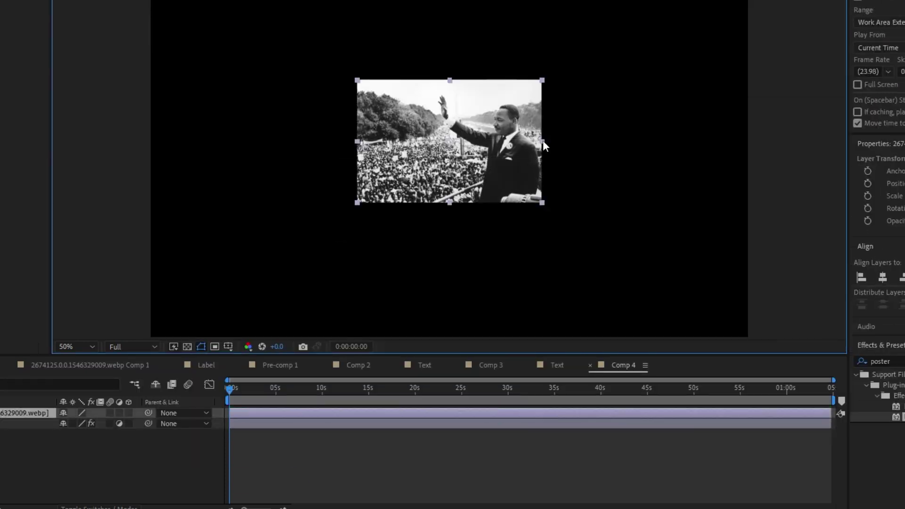
{"action": "left_click_drag", "start_coordinate": [542, 140], "coordinate": [675, 141]}
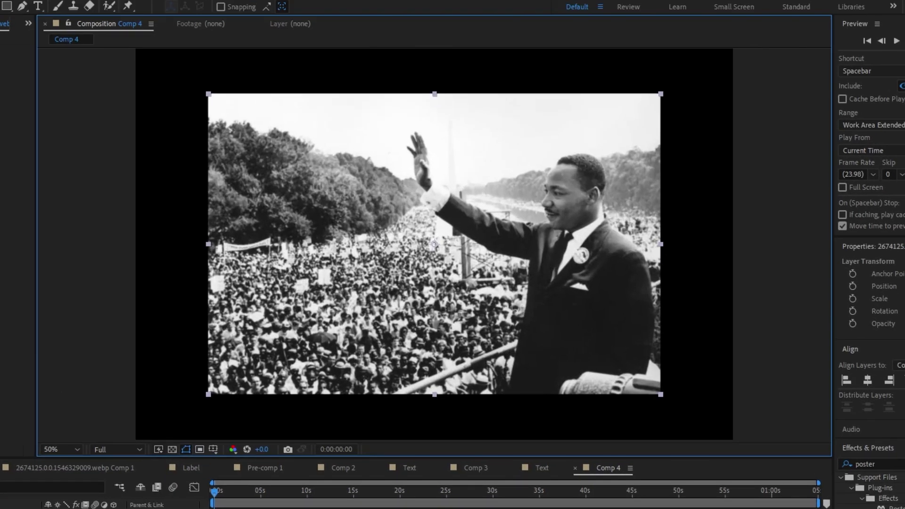
Bring Vintage Sprocket Hole Frame 05.png in above the photo and scale it down proportionally to about 61%.
{"action": "key", "text": "ctrl+shift+a"}
{"action": "key", "text": "alt+Tab"}
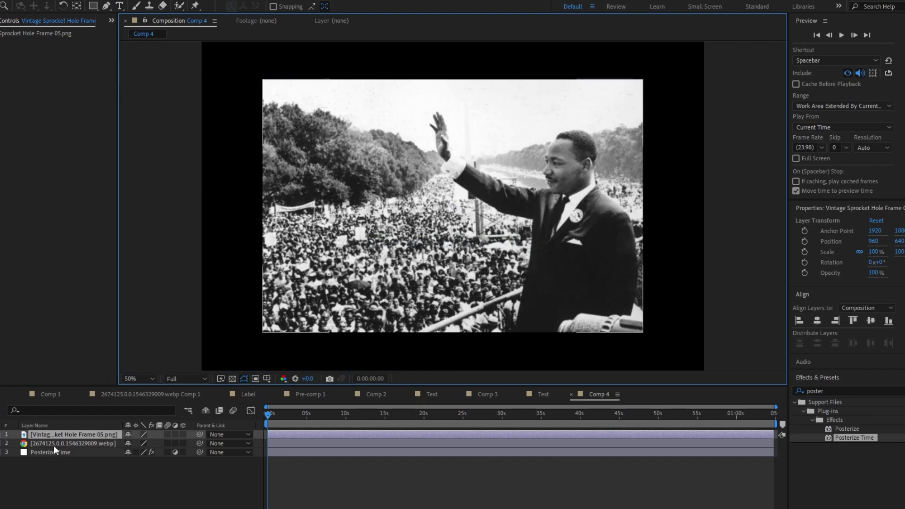
{"action": "key", "text": "comma"}
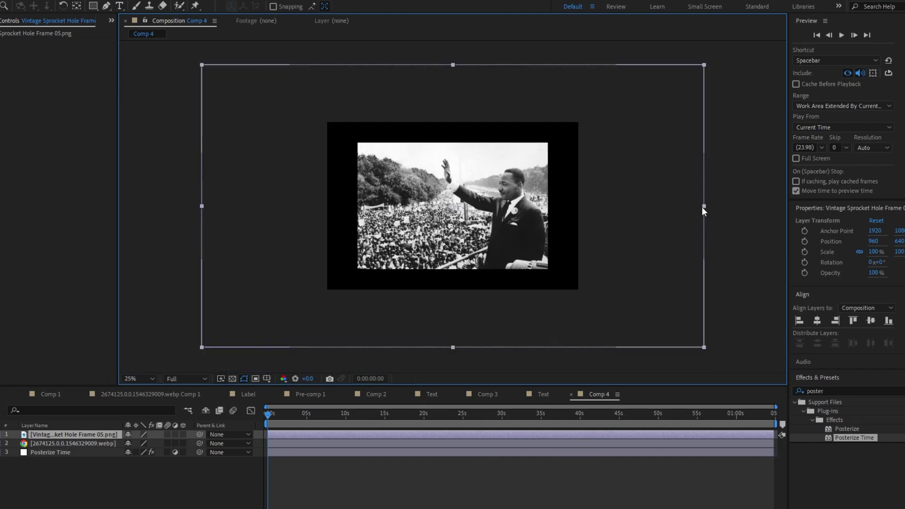
{"action": "left_click_drag", "start_coordinate": [704, 206], "coordinate": [606, 216]}
{"action": "left_click", "coordinate": [609, 217]}
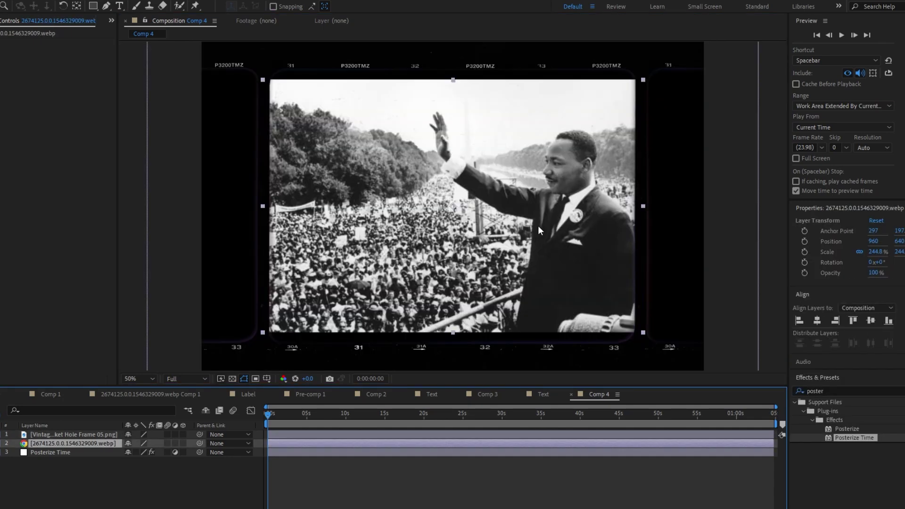
Move the photo to about 938, 644, scale it to about 272%, and mask it with a rectangle around the central film opening.
{"action": "left_click_drag", "start_coordinate": [538, 227], "coordinate": [531, 227]}
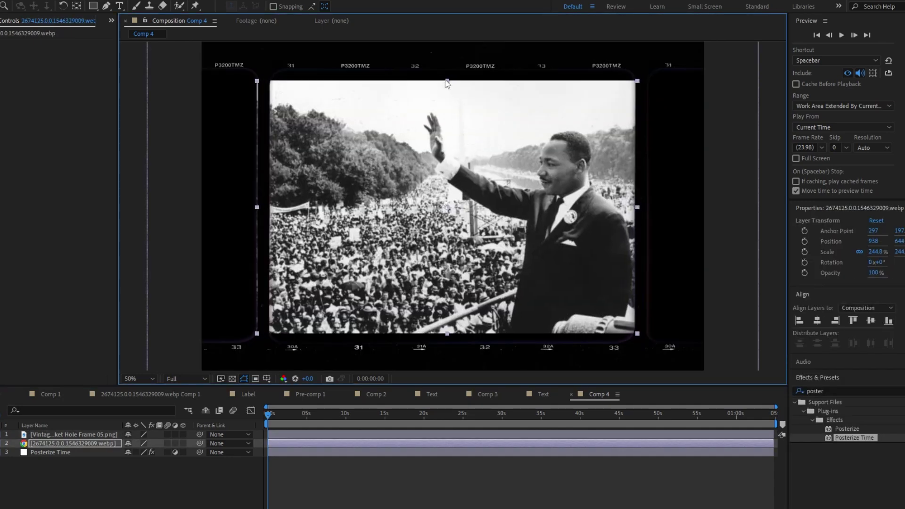
{"action": "left_click_drag", "start_coordinate": [447, 81], "coordinate": [447, 66]}
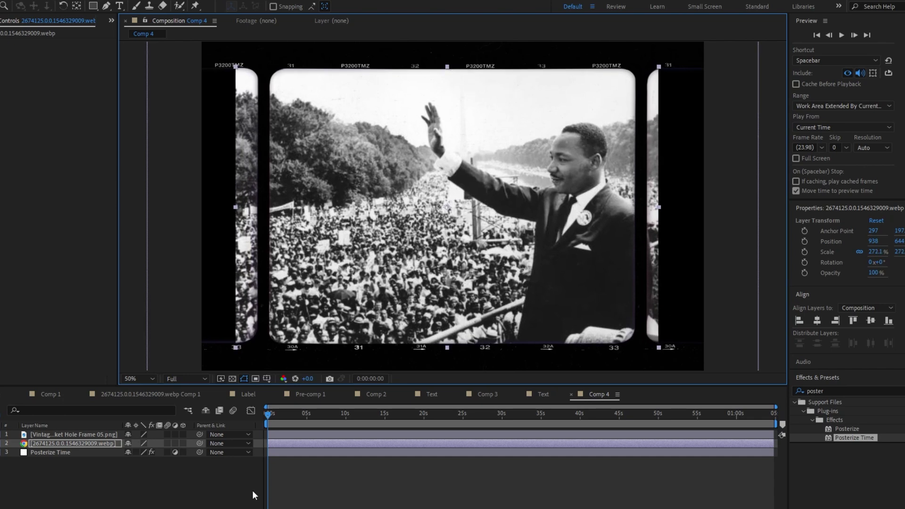
{"action": "left_click", "coordinate": [93, 6]}
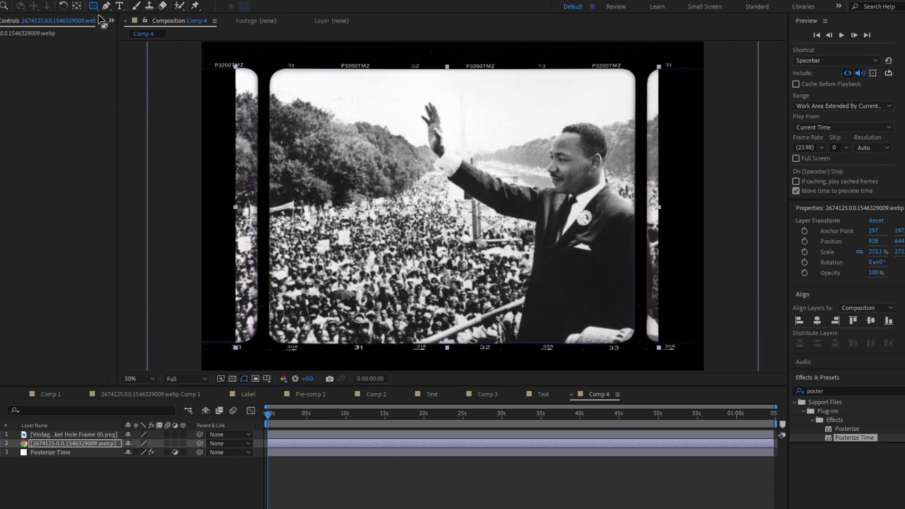
{"action": "left_click_drag", "start_coordinate": [266, 52], "coordinate": [641, 347]}
{"action": "left_click", "coordinate": [374, 503]}
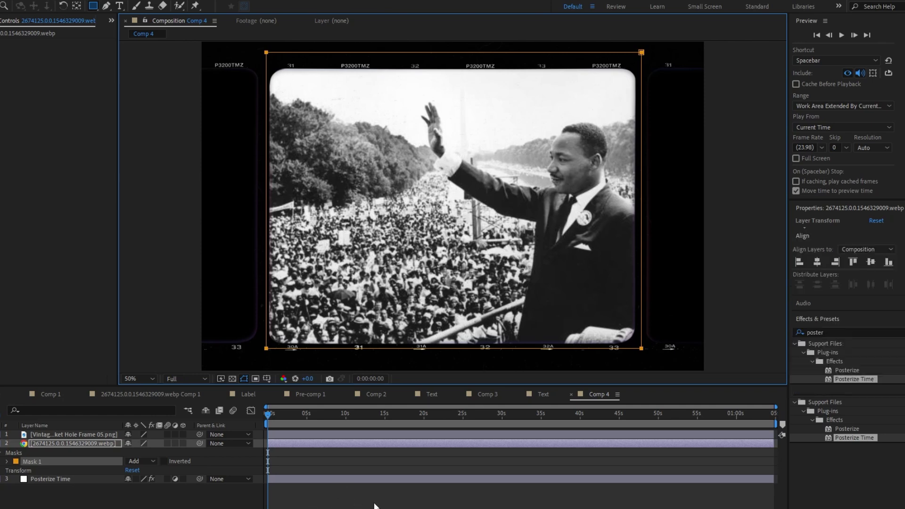
{"action": "left_click", "coordinate": [74, 444]}
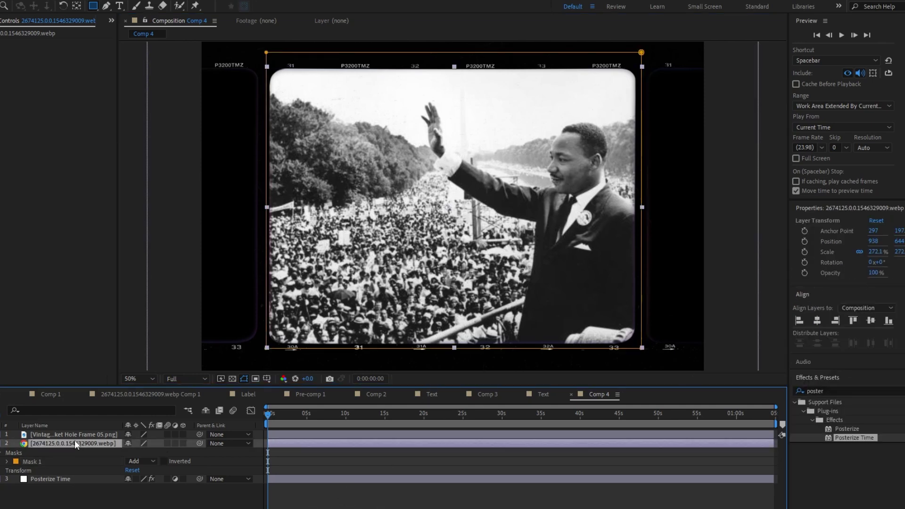
{"action": "key", "text": "ctrl+d"}
{"action": "key", "text": "ctrl+z"}
Move the Posterize Time layer above all others, and place a duplicate of the film frame flush against the original's right edge, at X 3296.
{"action": "left_click_drag", "start_coordinate": [66, 478], "coordinate": [71, 430]}
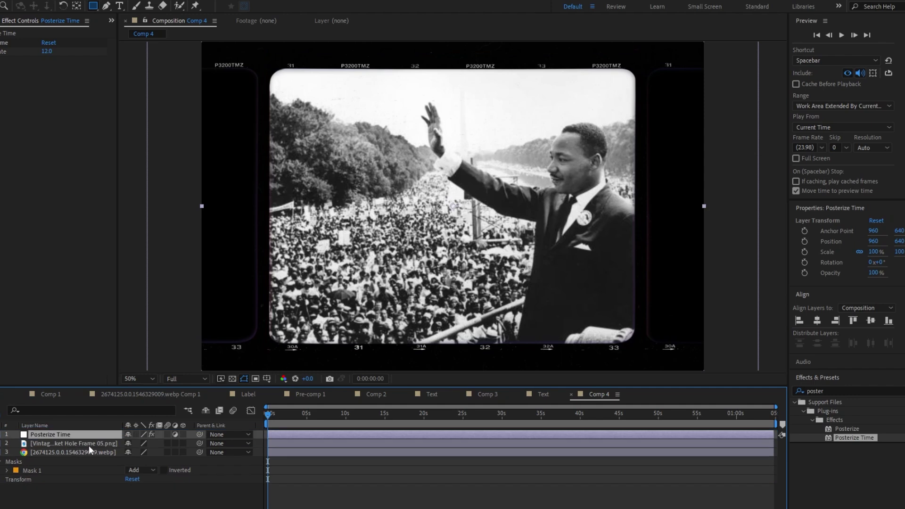
{"action": "left_click", "coordinate": [66, 443]}
{"action": "key", "text": "ctrl+d"}
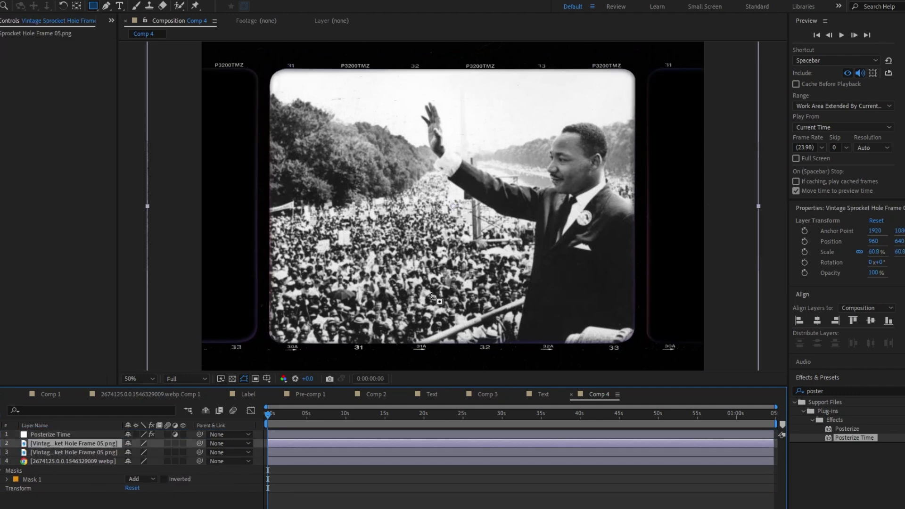
{"action": "key", "text": "comma"}
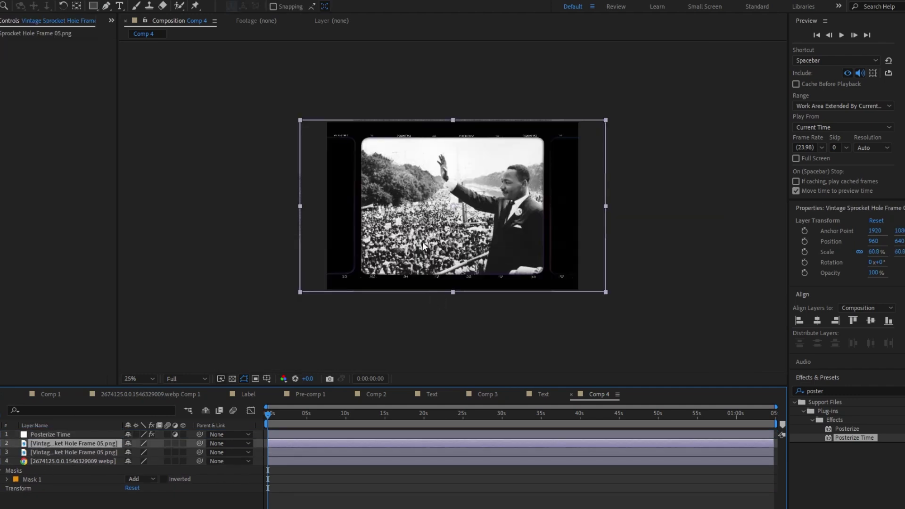
{"action": "left_click_drag", "start_coordinate": [422, 242], "coordinate": [733, 249]}
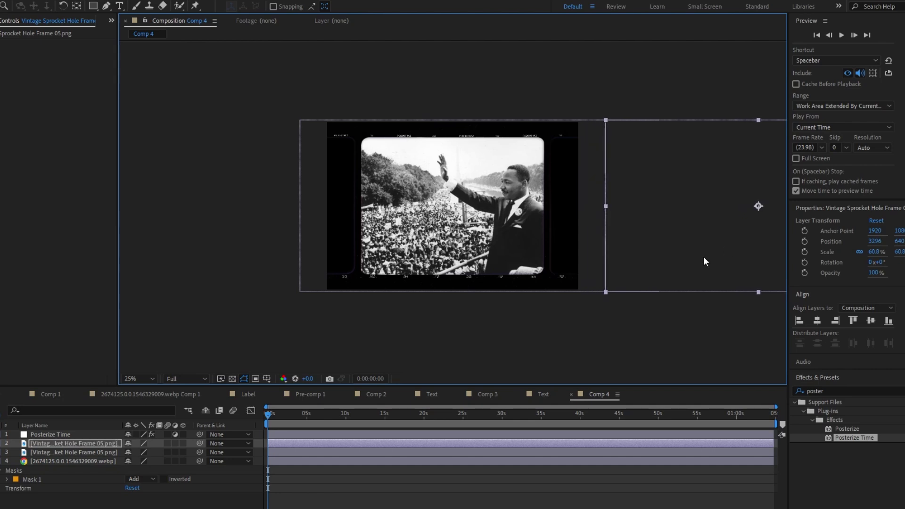
Add a null object to the composition and rename it Film Controller.
{"action": "right_click", "coordinate": [298, 354]}
{"action": "mouse_move", "coordinate": [313, 360]}
{"action": "left_click", "coordinate": [450, 422]}
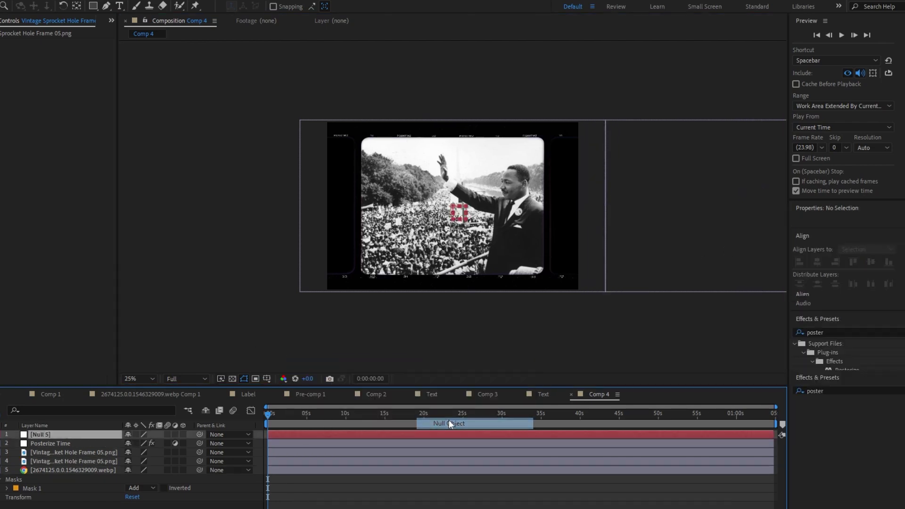
{"action": "right_click", "coordinate": [77, 434]}
{"action": "left_click", "coordinate": [89, 404]}
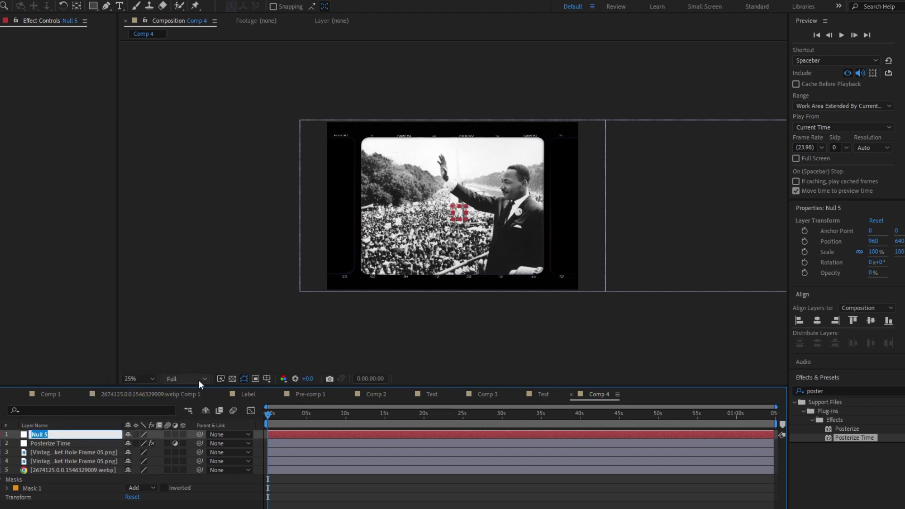
{"action": "type", "text": "Film Controller"}
{"action": "key", "text": "Return"}
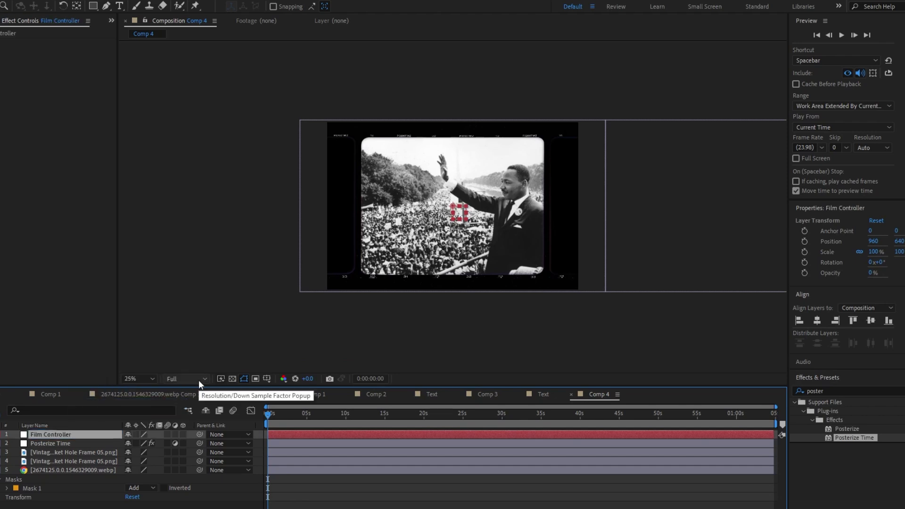
Set the Film Controller layer's label color to Green.
{"action": "left_click", "coordinate": [3, 434]}
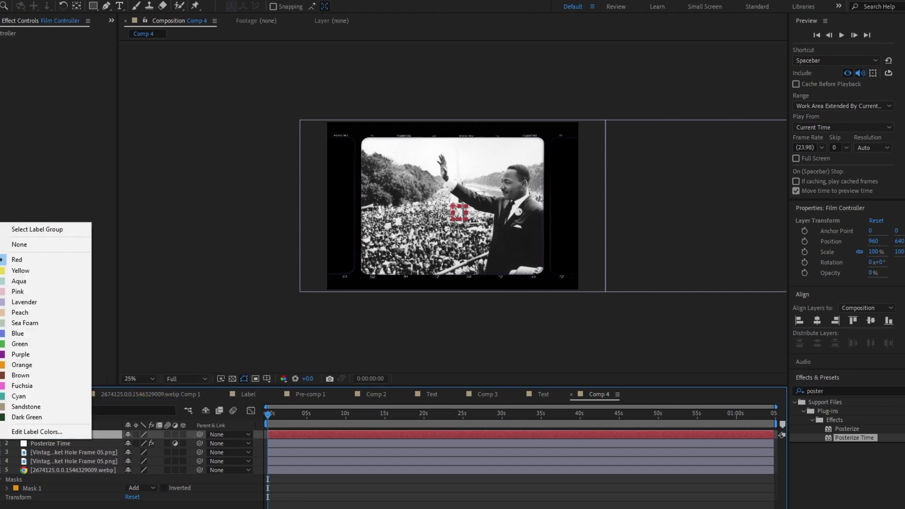
{"action": "left_click", "coordinate": [29, 352]}
{"action": "left_click", "coordinate": [358, 503]}
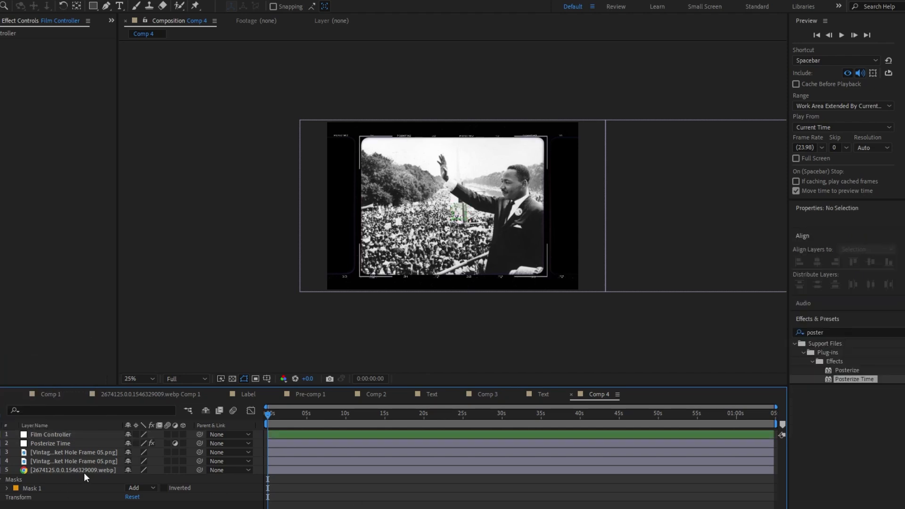
Parent the photo and both film frame layers to the Film Controller null.
{"action": "left_click", "coordinate": [69, 470]}
{"action": "left_click", "coordinate": [61, 451], "text": "shift"}
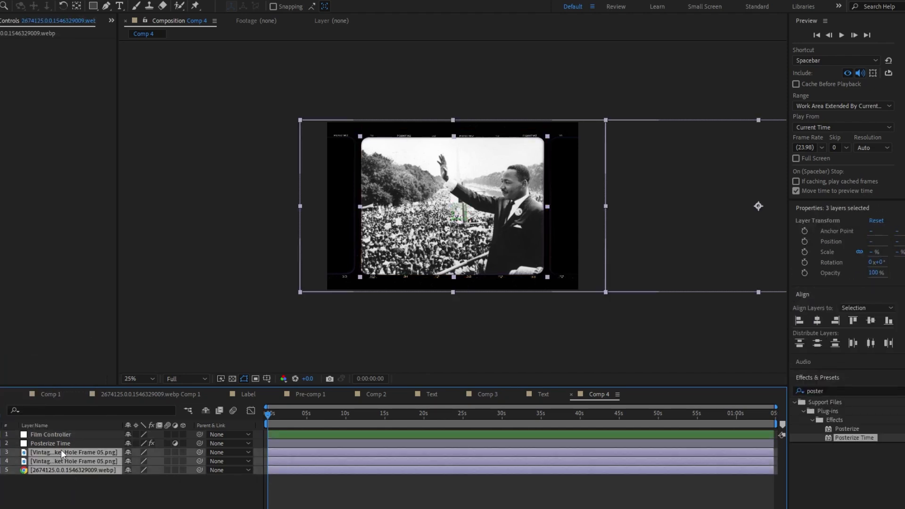
{"action": "left_click_drag", "start_coordinate": [200, 464], "coordinate": [57, 433]}
Keyframe the Film Controller's Position at its current value and shift that keyframe to about 5 seconds.
{"action": "left_click", "coordinate": [65, 433]}
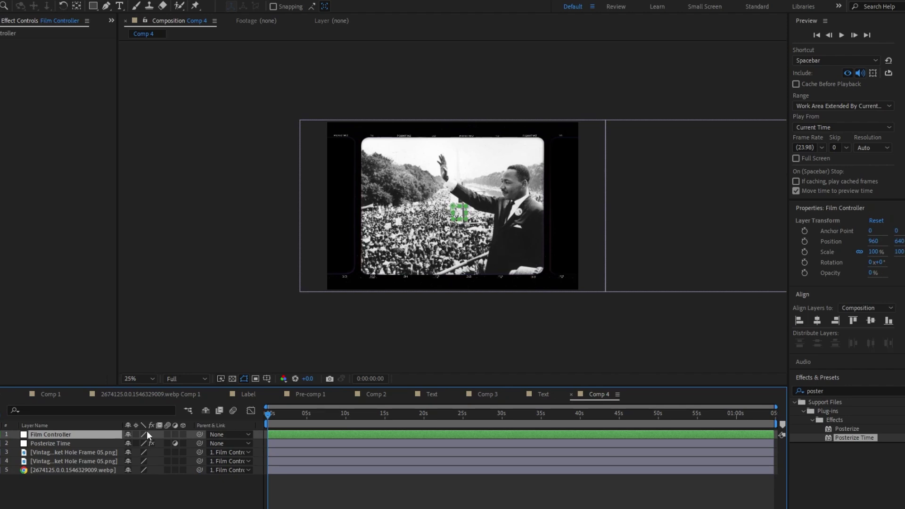
{"action": "key", "text": "p"}
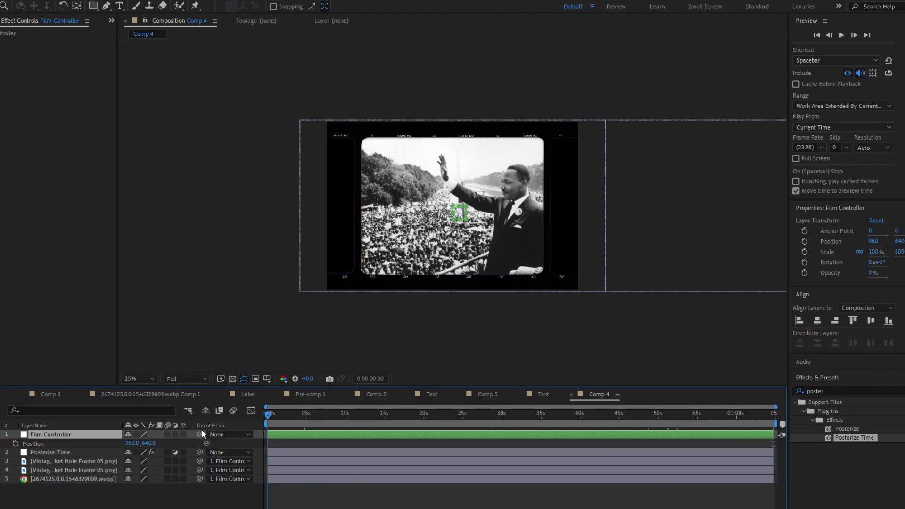
{"action": "left_click", "coordinate": [15, 443]}
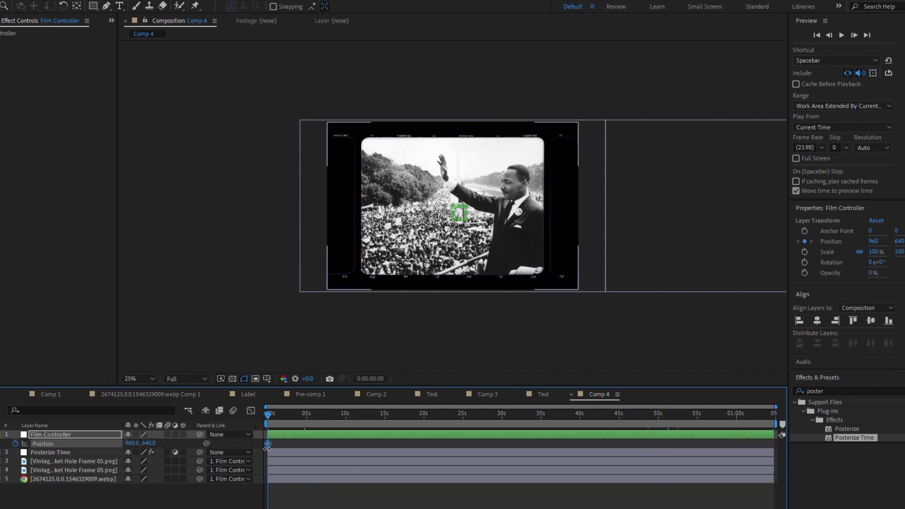
{"action": "left_click_drag", "start_coordinate": [269, 444], "coordinate": [319, 444]}
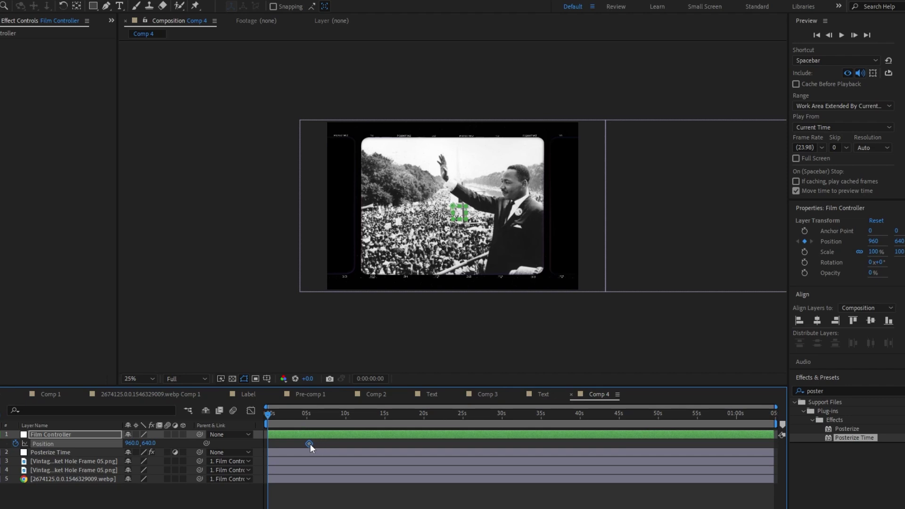
At 0 seconds, move the Film Controller horizontally left to about -1392, 640 so the duplicate film frame fills the composition.
{"action": "left_click", "coordinate": [481, 228]}
{"action": "left_click", "coordinate": [459, 217]}
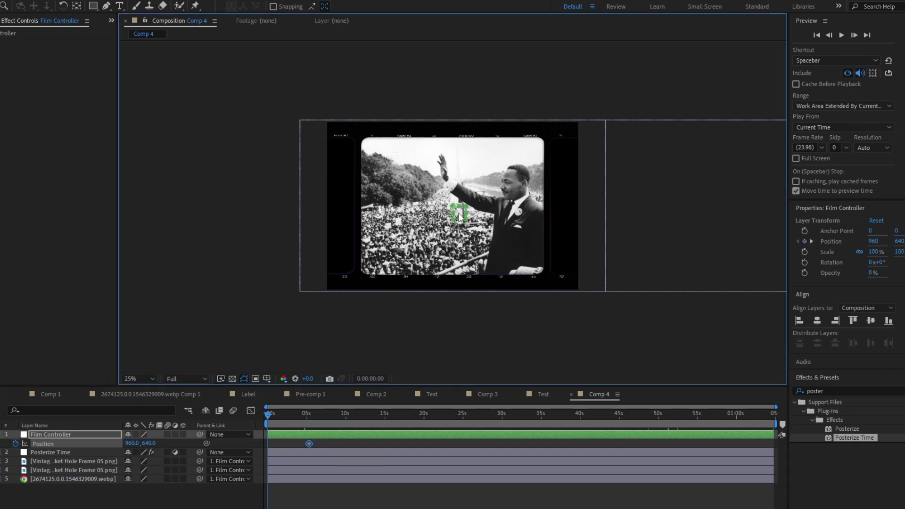
{"action": "left_click_drag", "start_coordinate": [460, 217], "coordinate": [130, 228]}
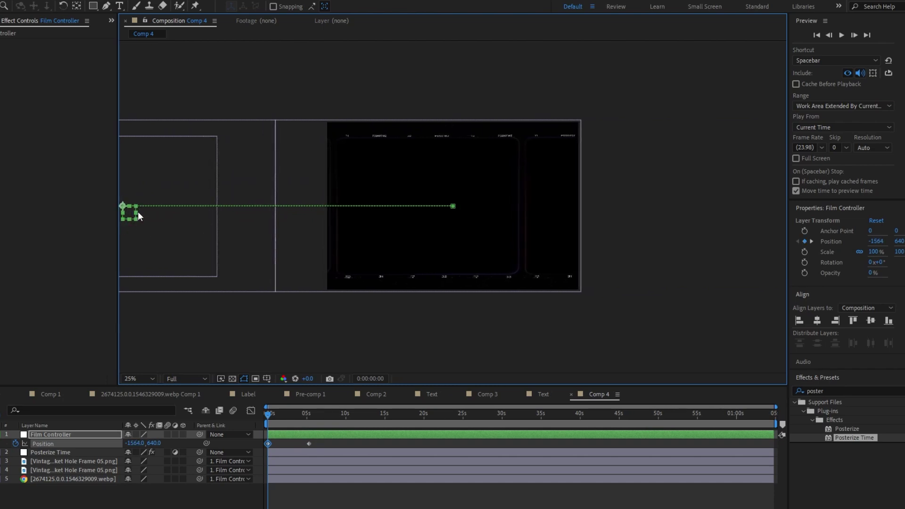
{"action": "left_click_drag", "start_coordinate": [130, 214], "coordinate": [153, 214]}
Shift the Film Controller's end Position keyframe to about 2.3 seconds and apply Easy Ease to both Position keyframes.
{"action": "left_click", "coordinate": [309, 443]}
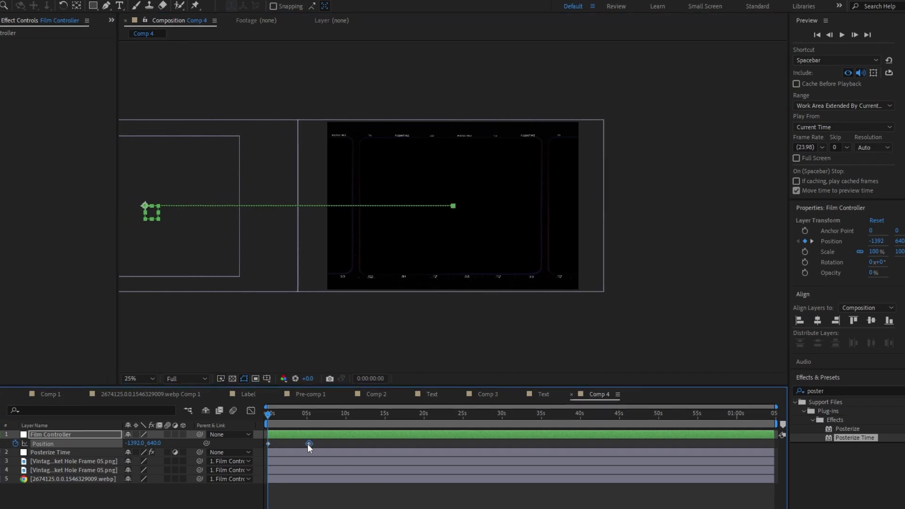
{"action": "left_click", "coordinate": [278, 437], "text": "shift"}
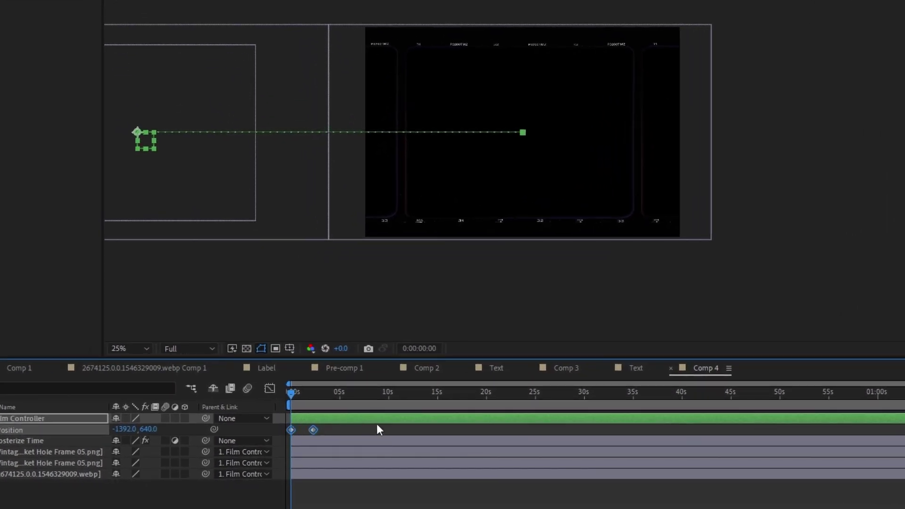
{"action": "key", "text": "F9"}
{"action": "key", "text": "equal"}
{"action": "key", "text": "equal"}
{"action": "key", "text": "equal"}
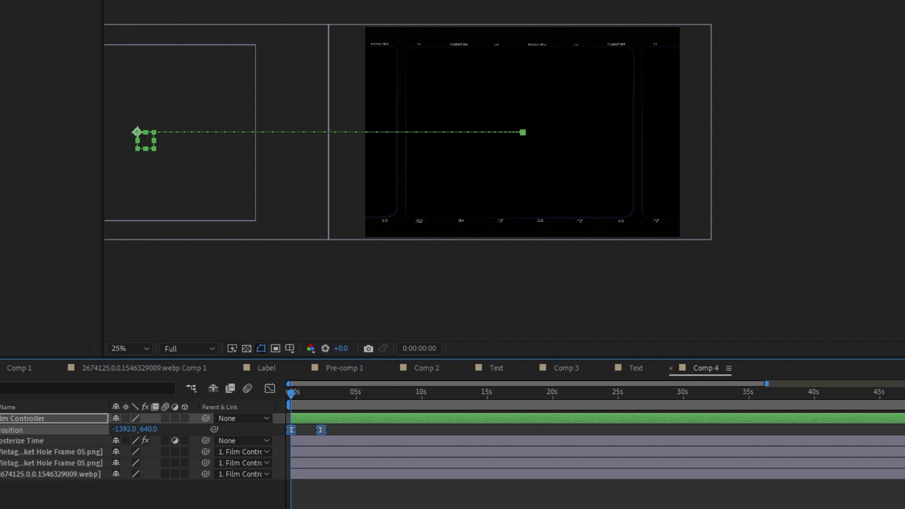
Preview the film slide and shorten it by shifting the end Position keyframe to about 1.5 seconds.
{"action": "key", "text": "space"}
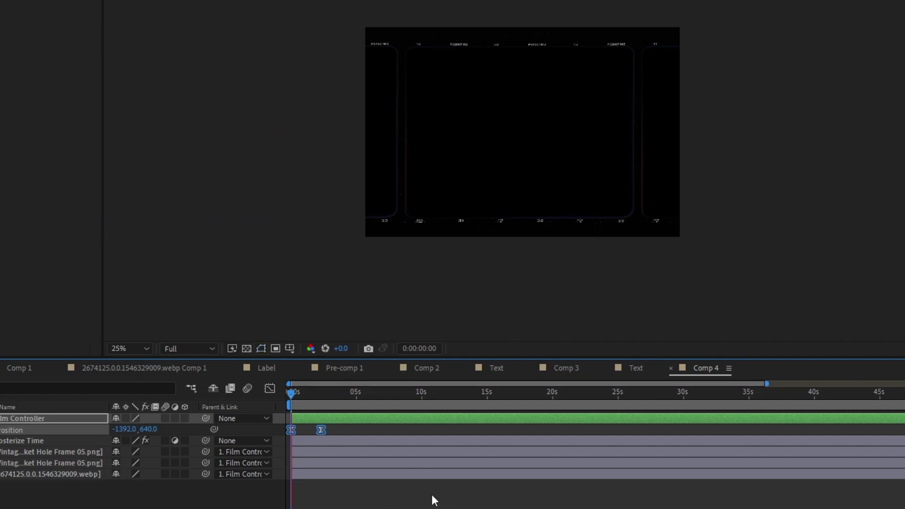
{"action": "key", "text": "space"}
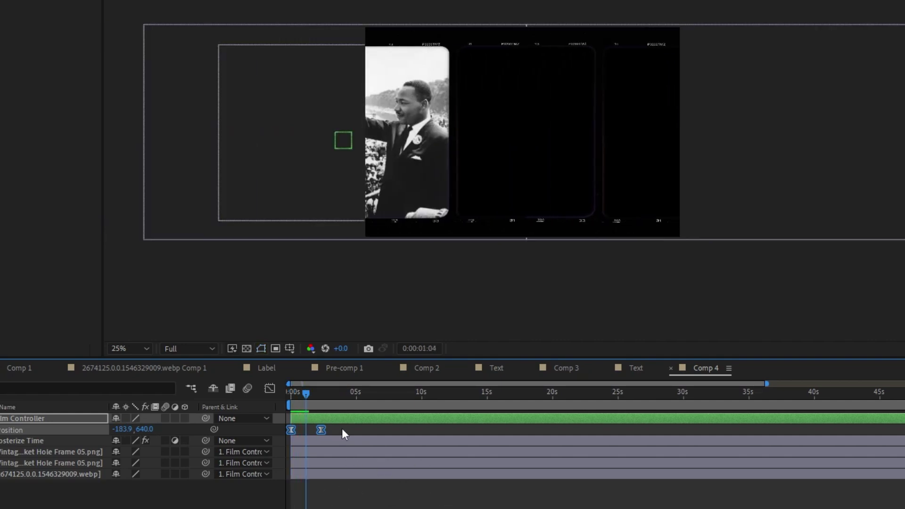
{"action": "left_click_drag", "start_coordinate": [320, 430], "coordinate": [309, 430]}
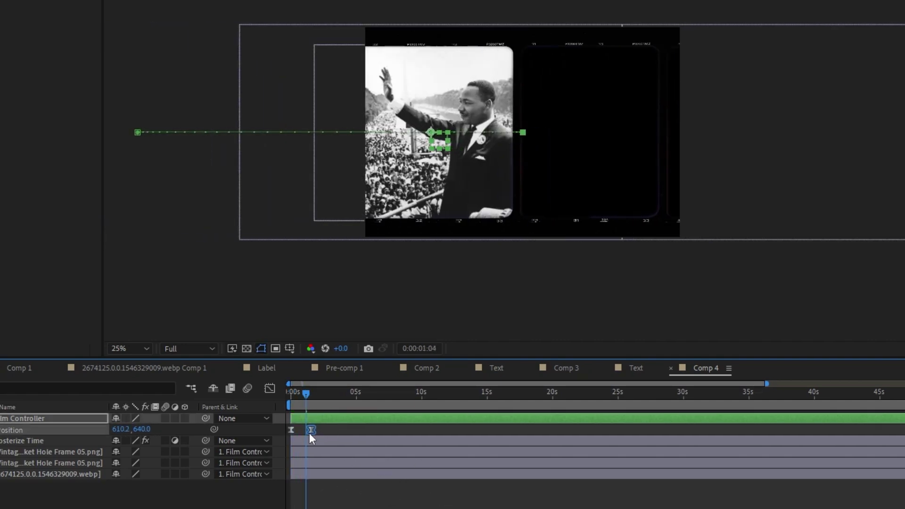
Reshape the Film Controller's Position speed graph into a sharp central peak at about frame 18 and preview the eased motion.
{"action": "left_click", "coordinate": [269, 388]}
{"action": "left_click", "coordinate": [574, 505]}
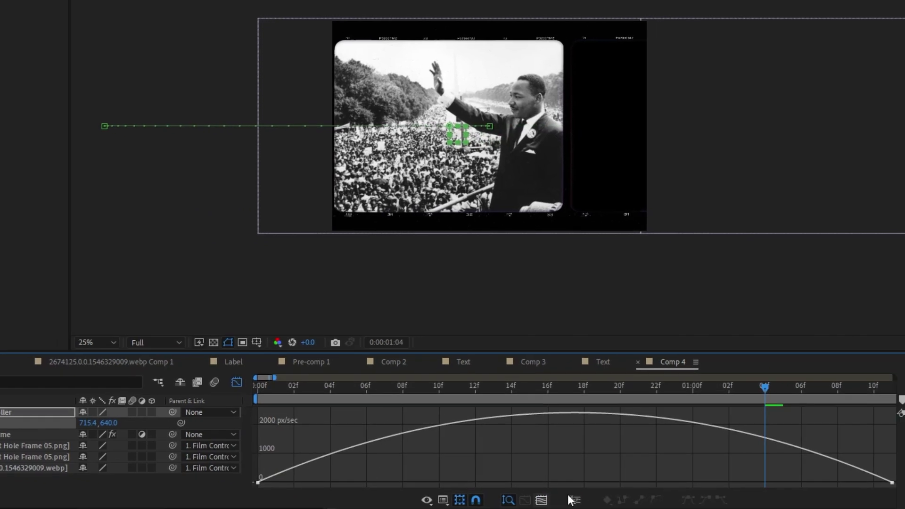
{"action": "left_click", "coordinate": [832, 455]}
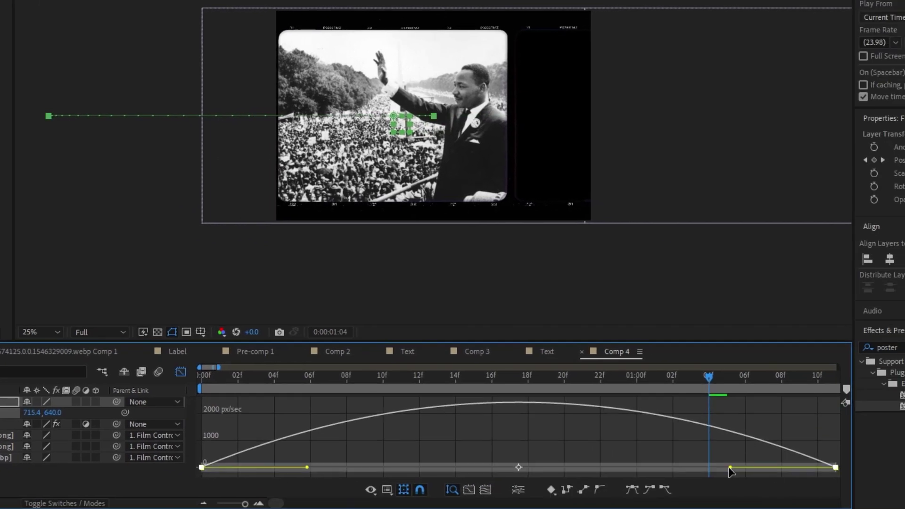
{"action": "left_click_drag", "start_coordinate": [730, 468], "coordinate": [535, 470]}
{"action": "left_click_drag", "start_coordinate": [307, 469], "coordinate": [511, 471]}
{"action": "left_click", "coordinate": [530, 386]}
{"action": "left_click", "coordinate": [238, 376]}
{"action": "key", "text": "space"}
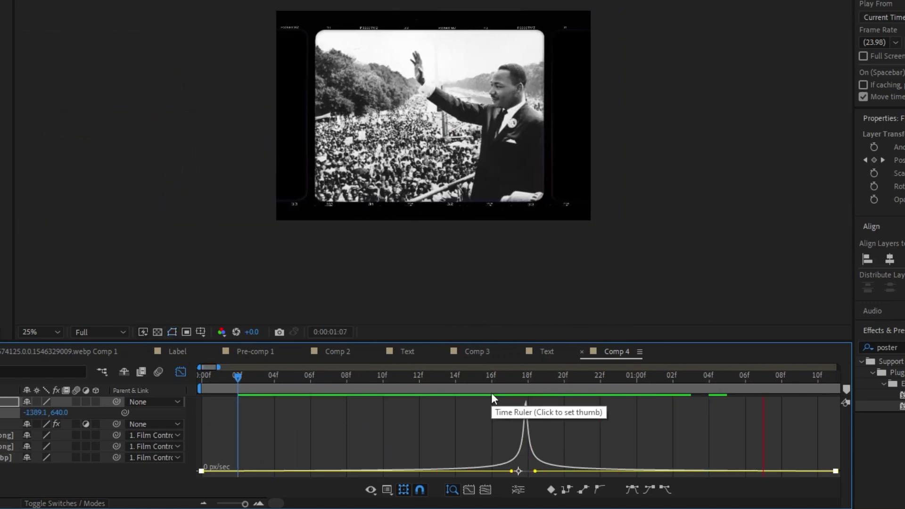
{"action": "key", "text": "space"}
{"action": "left_click", "coordinate": [180, 371]}
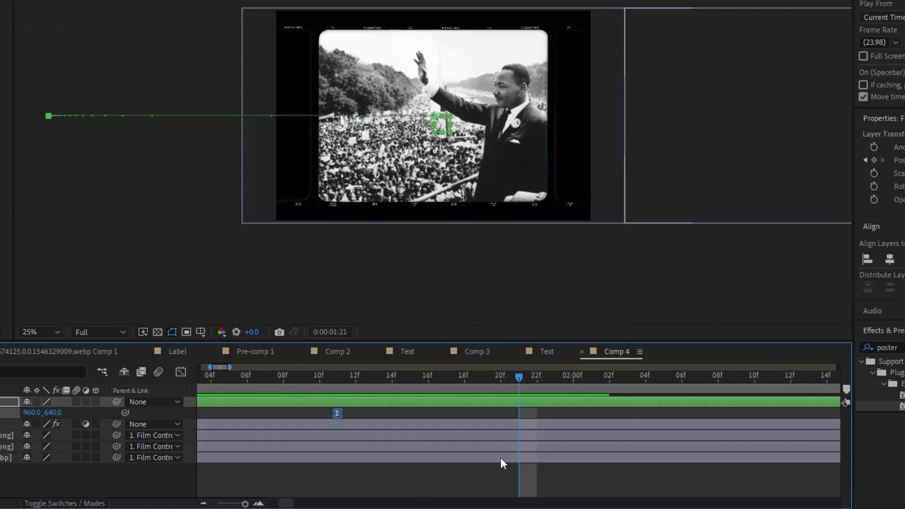
Play the film slide animation from the start of the composition to check its timing.
{"action": "left_click_drag", "start_coordinate": [246, 503], "coordinate": [240, 504]}
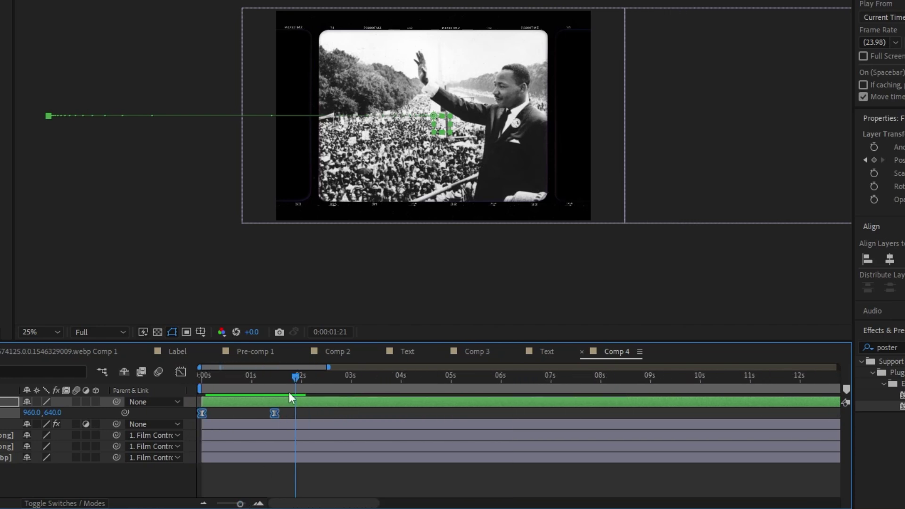
{"action": "key", "text": "Home"}
{"action": "key", "text": "space"}
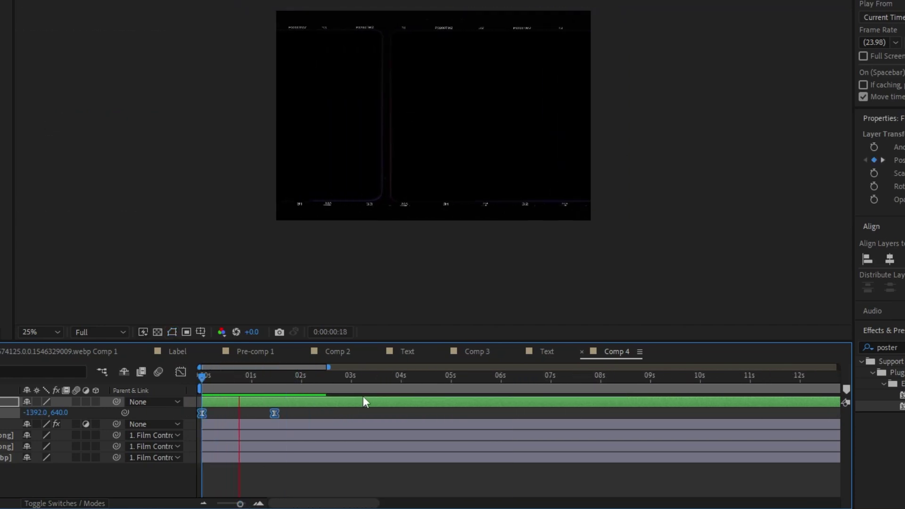
{"action": "key", "text": "space"}
Create a 1920 x 1280 px solid in pale gray BEBABA and send it behind all other layers.
{"action": "right_click", "coordinate": [303, 475]}
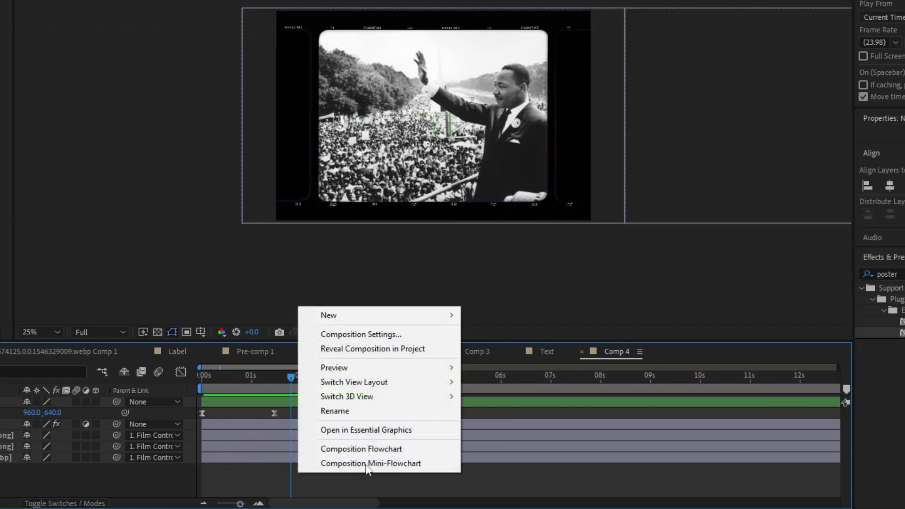
{"action": "mouse_move", "coordinate": [348, 319]}
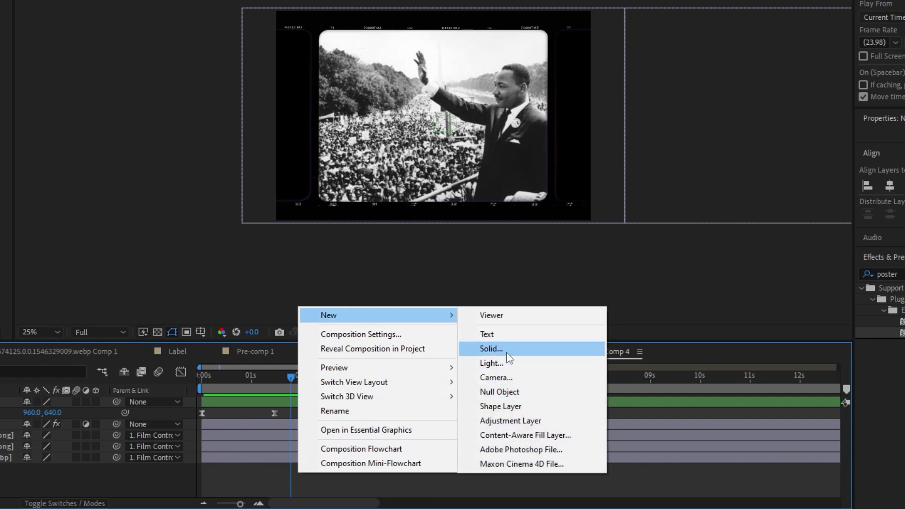
{"action": "left_click", "coordinate": [490, 347]}
{"action": "left_click", "coordinate": [423, 258]}
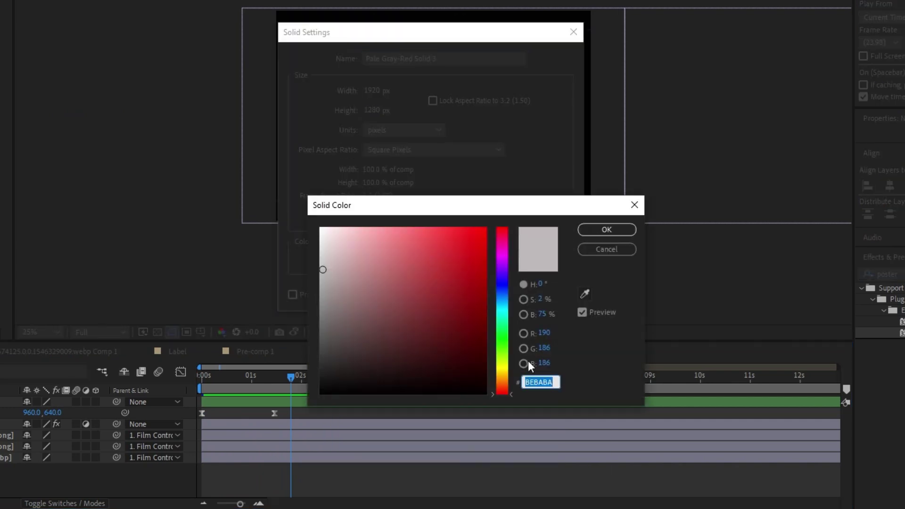
{"action": "left_click", "coordinate": [608, 230]}
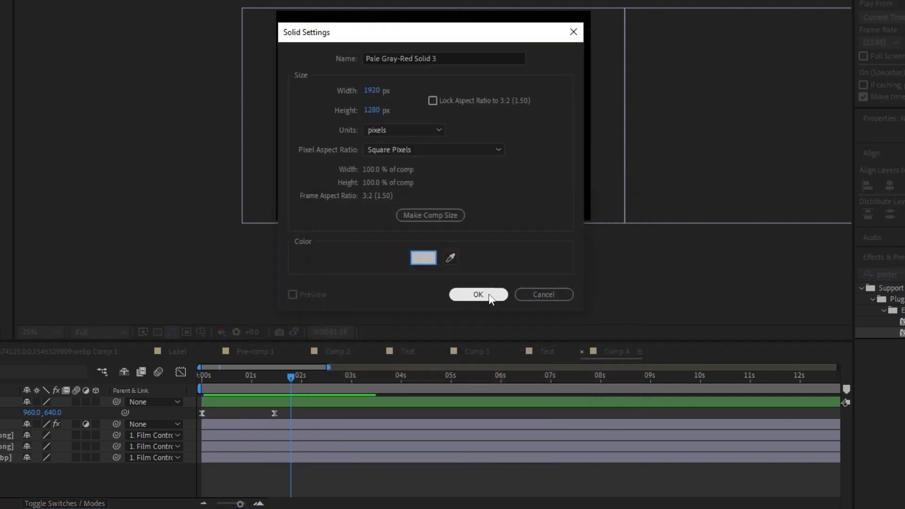
{"action": "left_click", "coordinate": [486, 295]}
{"action": "key", "text": "ctrl+shift+bracketleft"}
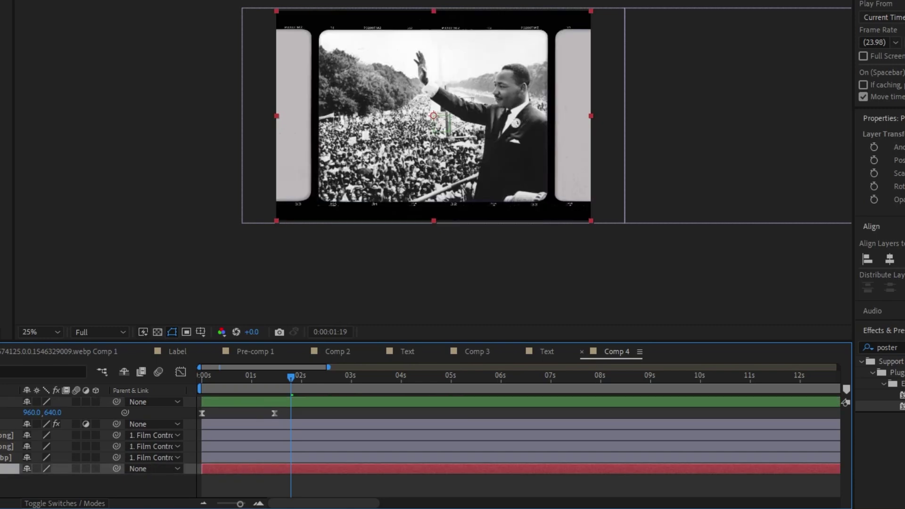
Play the animation from 0 seconds to check the film frames over the pale gray background.
{"action": "left_click_drag", "start_coordinate": [295, 383], "coordinate": [203, 405]}
{"action": "key", "text": "space"}
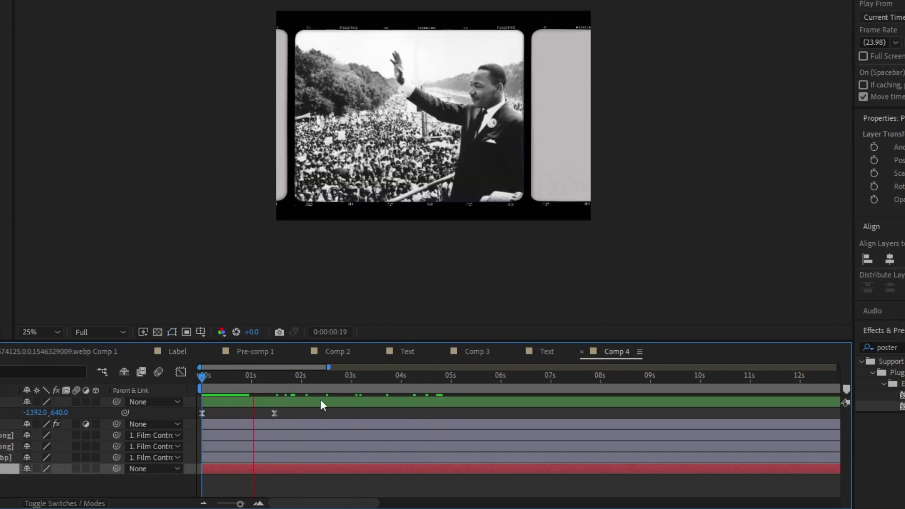
{"action": "key", "text": "space"}
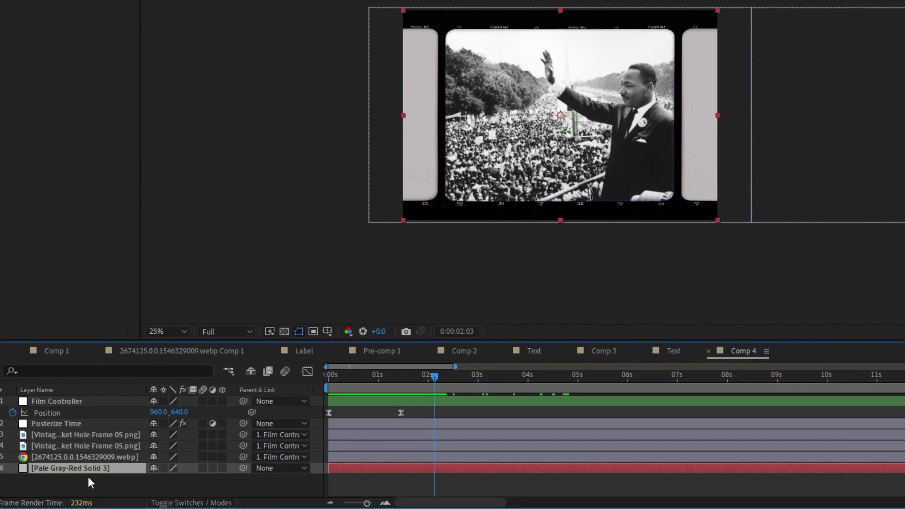
Pre-compose all layers except Posterize Time into a new composition named Film, moving all attributes into it.
{"action": "left_click", "coordinate": [146, 477]}
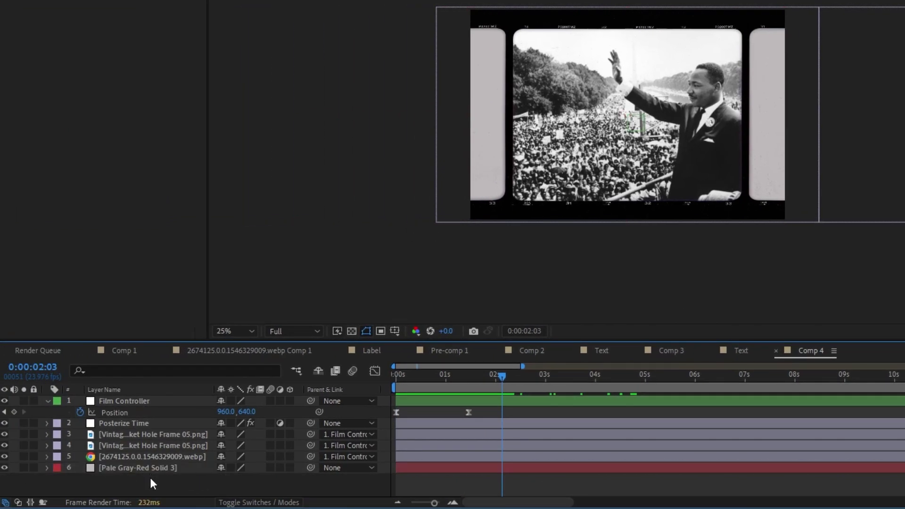
{"action": "left_click", "coordinate": [137, 401]}
{"action": "left_click", "coordinate": [118, 467], "text": "shift"}
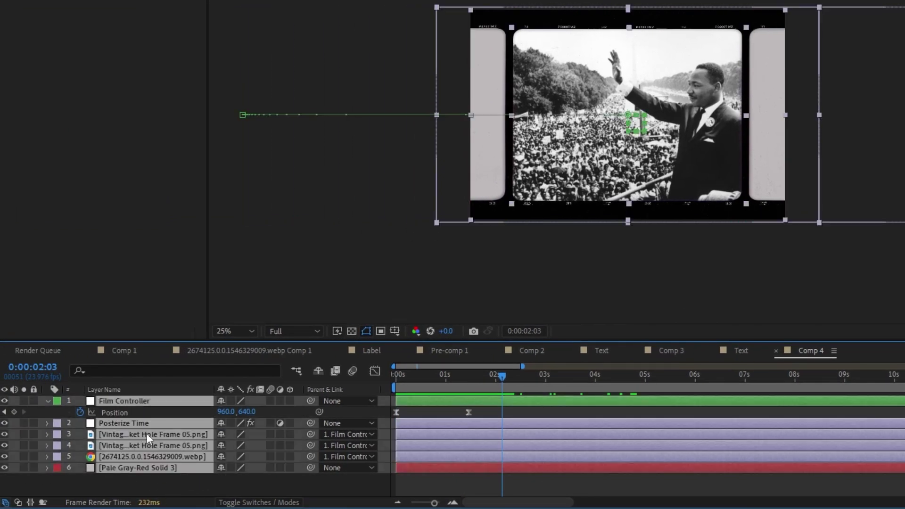
{"action": "right_click", "coordinate": [131, 434]}
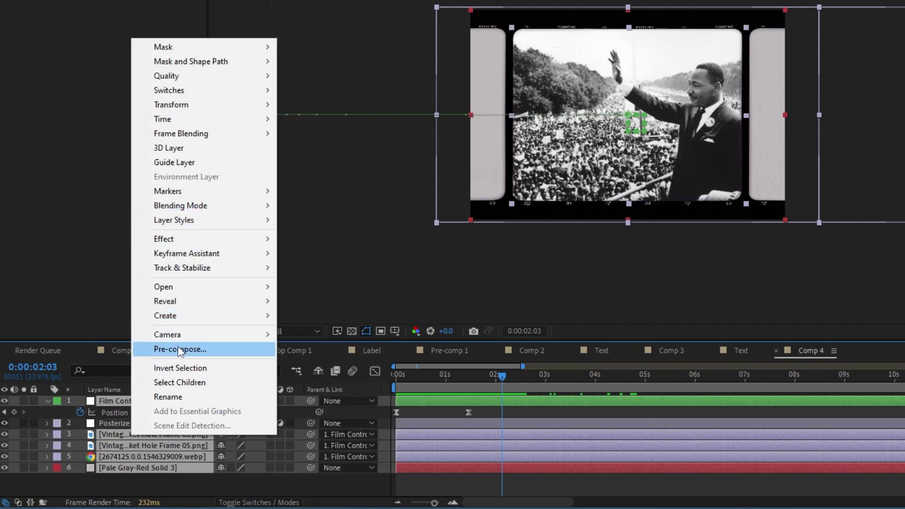
{"action": "left_click", "coordinate": [186, 348]}
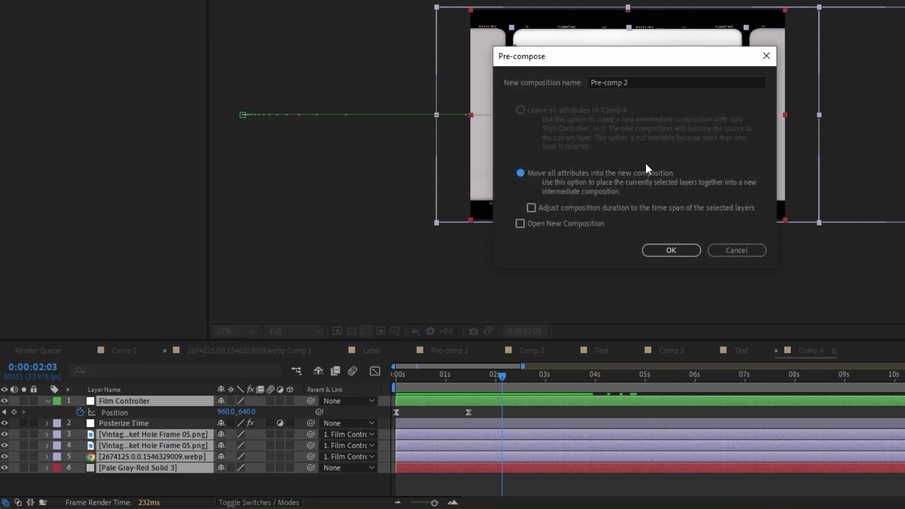
{"action": "double_click", "coordinate": [673, 84]}
{"action": "left_click", "coordinate": [673, 84]}
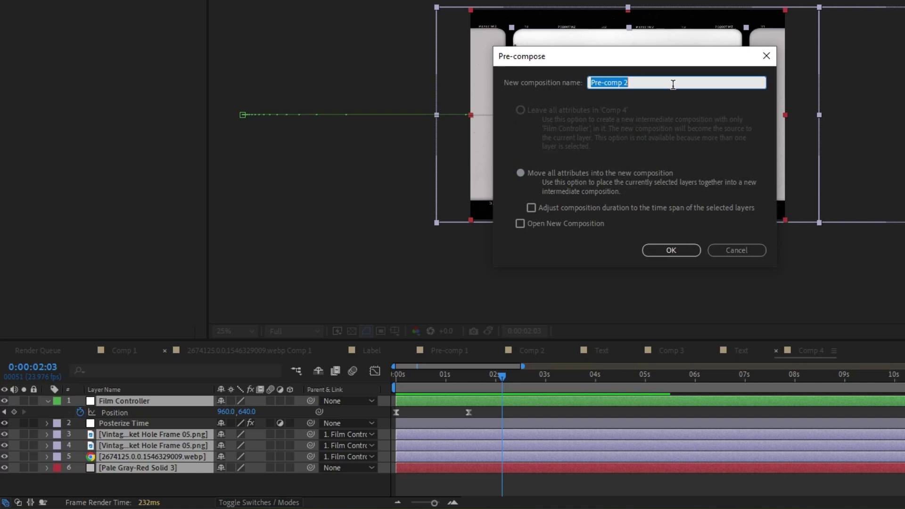
{"action": "type", "text": "Film"}
{"action": "key", "text": "Return"}
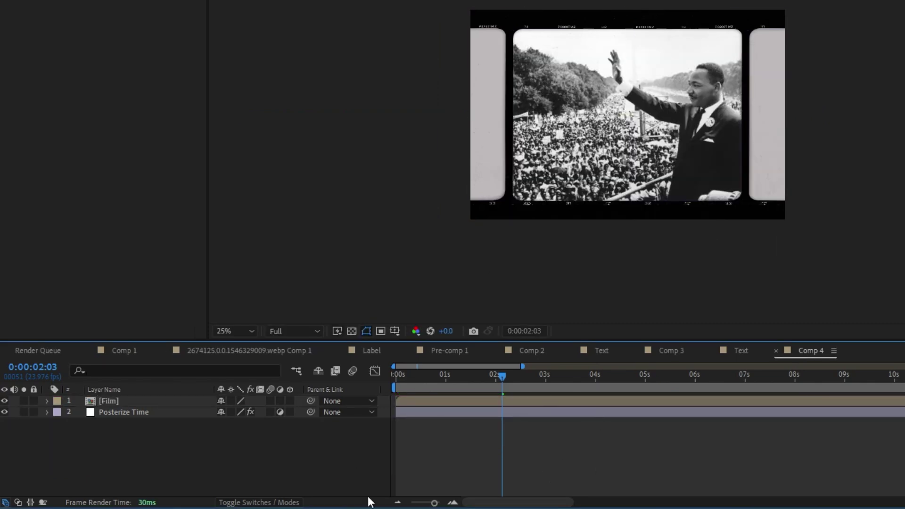
Open the Film pre-composition and rename its photo layer as MLK.
{"action": "double_click", "coordinate": [129, 403]}
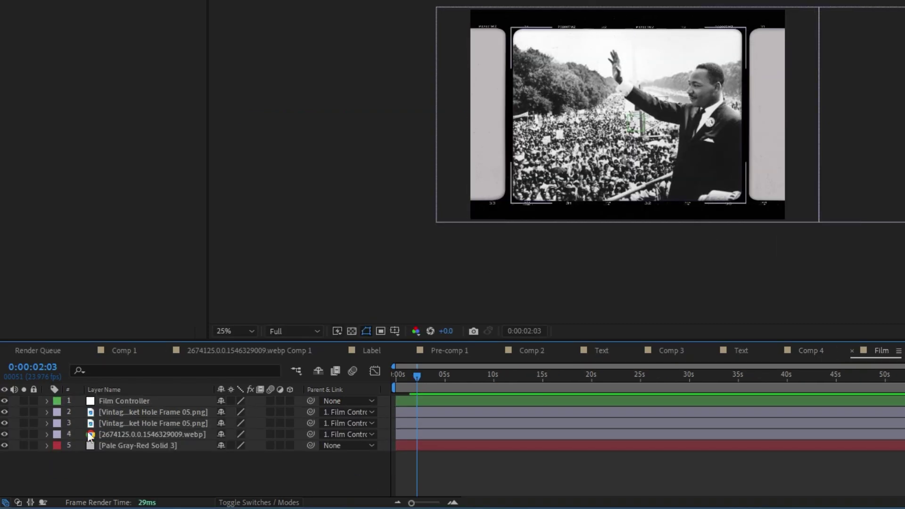
{"action": "left_click", "coordinate": [126, 434]}
{"action": "right_click", "coordinate": [131, 433]}
{"action": "left_click", "coordinate": [183, 393]}
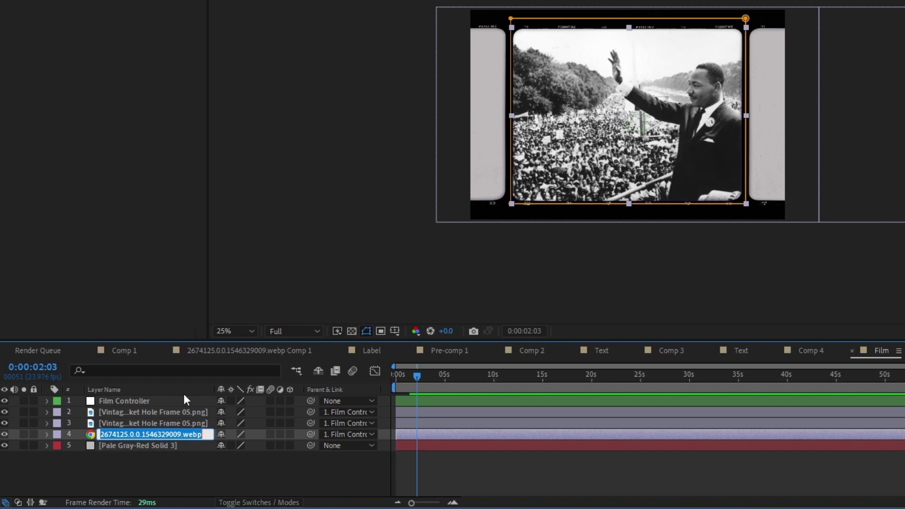
{"action": "type", "text": "MLK"}
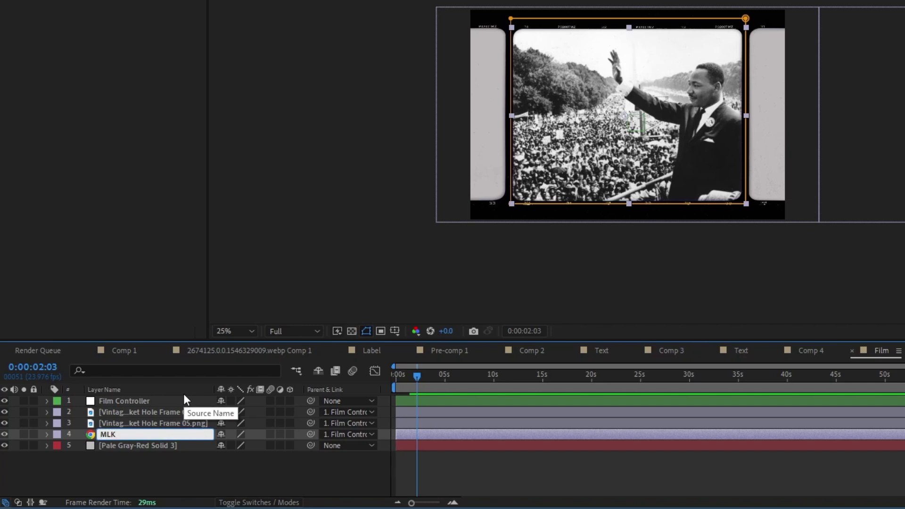
{"action": "key", "text": "Return"}
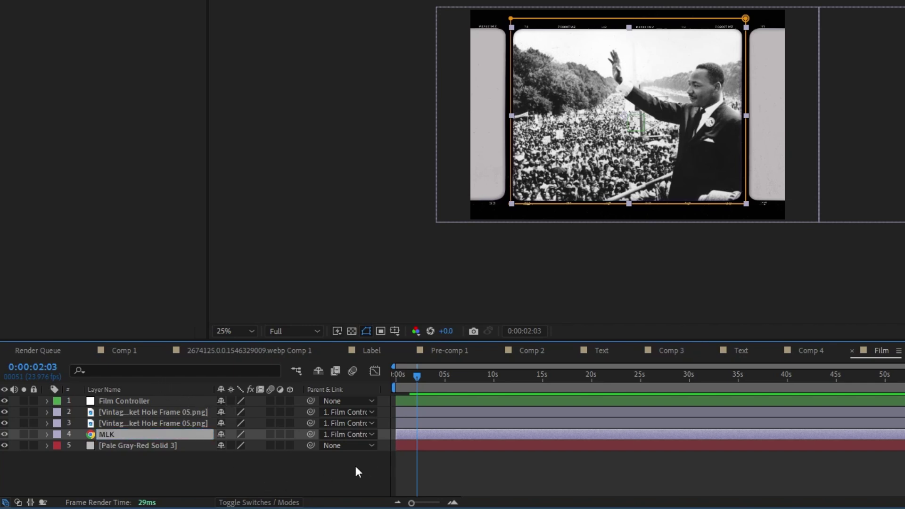
Copy the MLK layer into Comp 4 above the Film layer and position it over the photo in the film frame.
{"action": "key", "text": "Tab"}
{"action": "left_click", "coordinate": [204, 466]}
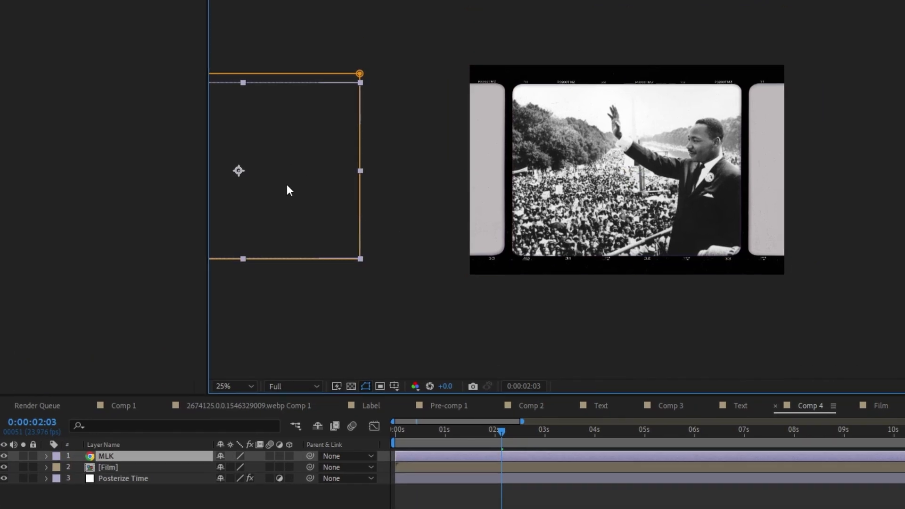
{"action": "left_click_drag", "start_coordinate": [286, 131], "coordinate": [661, 140]}
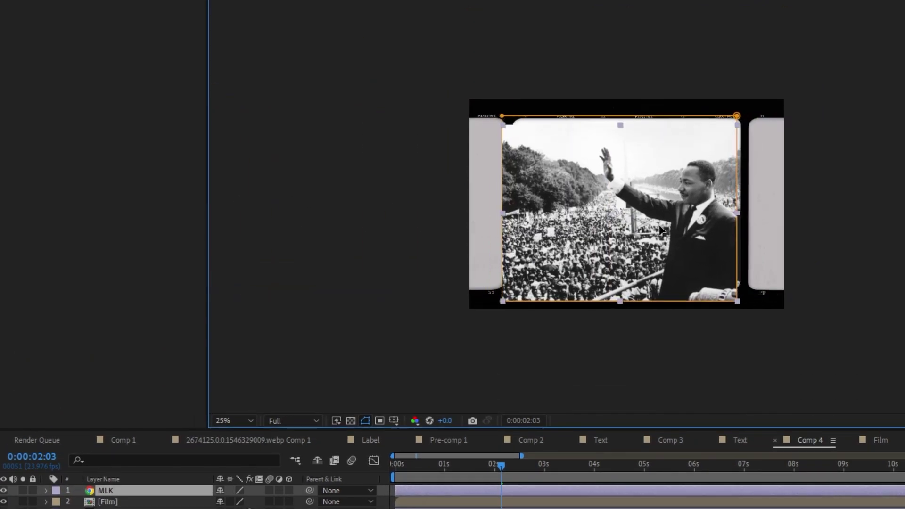
{"action": "left_click_drag", "start_coordinate": [659, 230], "coordinate": [662, 227]}
{"action": "key", "text": "Return"}
{"action": "left_click_drag", "start_coordinate": [742, 209], "coordinate": [754, 209]}
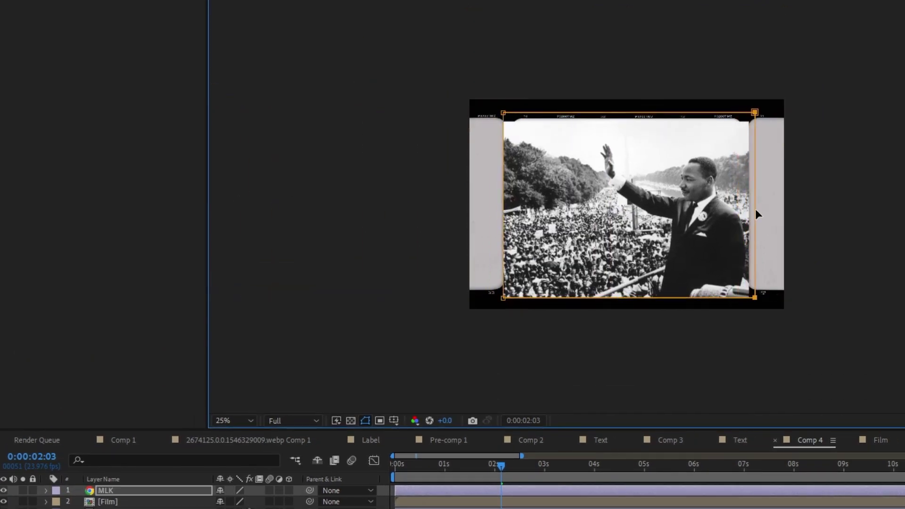
{"action": "key", "text": "ctrl+z"}
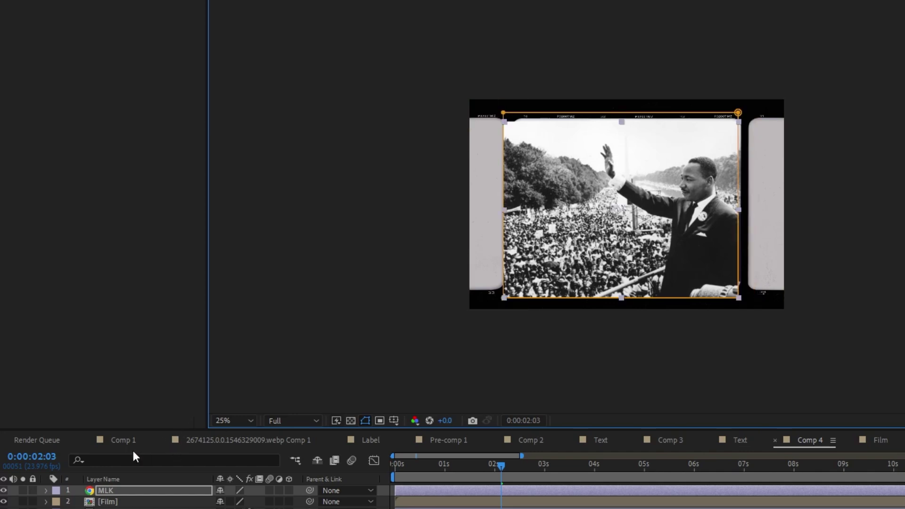
Delete the mask on the copied MLK layer and scale the photo up proportionally to cover the whole composition.
{"action": "key", "text": "m"}
{"action": "left_click", "coordinate": [112, 502]}
{"action": "key", "text": "Delete"}
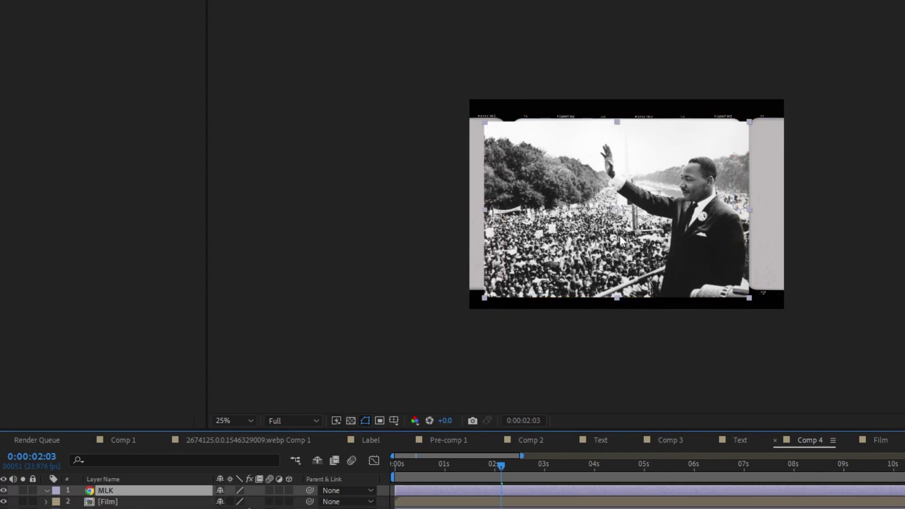
{"action": "left_click_drag", "start_coordinate": [750, 209], "coordinate": [789, 207]}
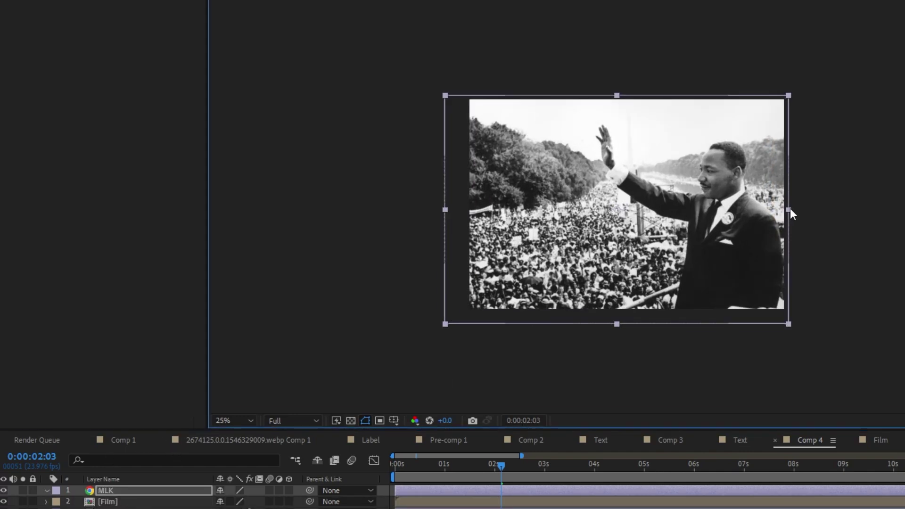
Shift the full-size MLK photo so it fills the composition, and start its layer at about 0:00:02:05.
{"action": "left_click_drag", "start_coordinate": [618, 221], "coordinate": [631, 213]}
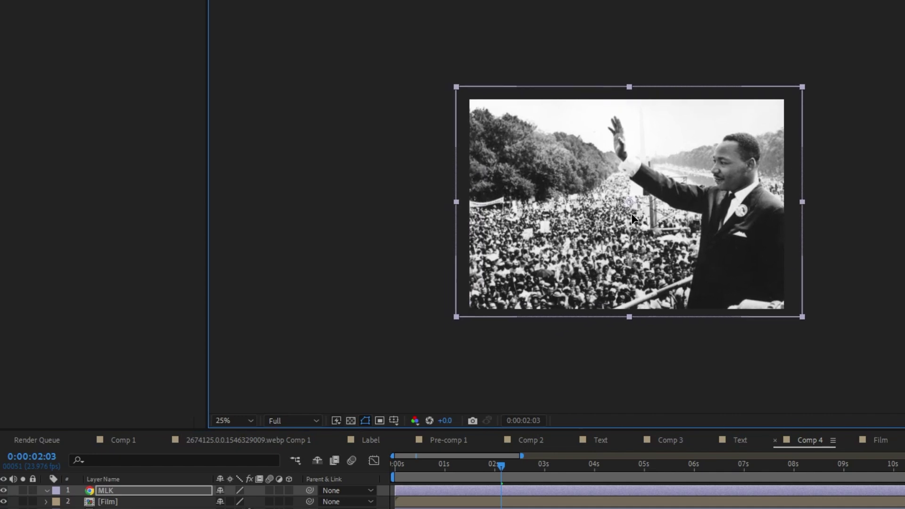
{"action": "key", "text": "F2"}
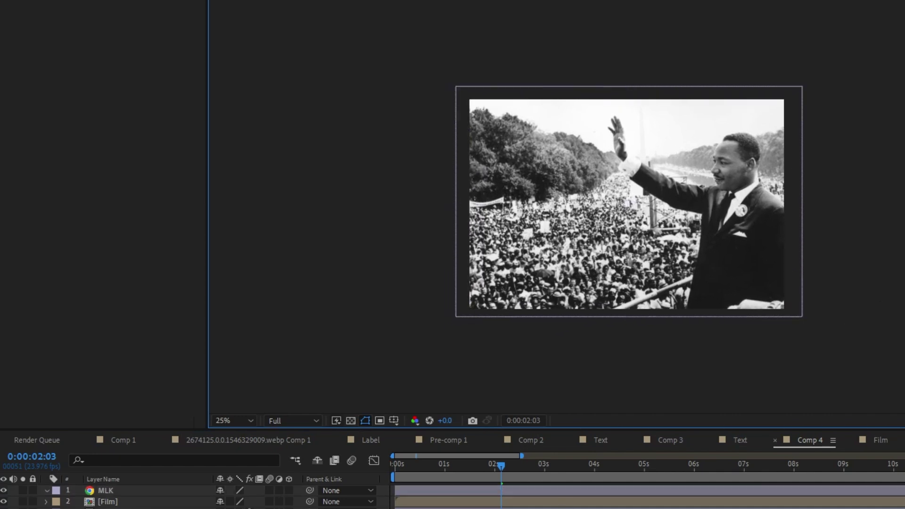
{"action": "left_click", "coordinate": [436, 490]}
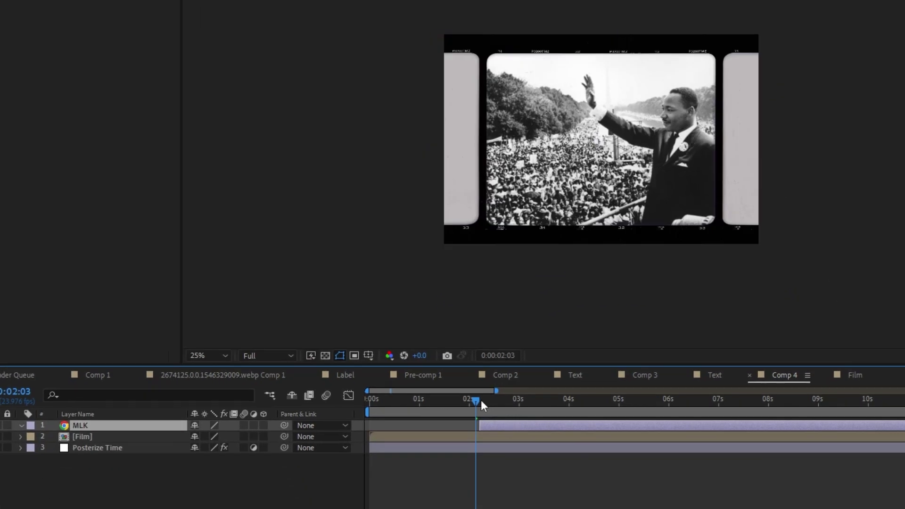
Keyframe the Film layer's Scale up to 110% and align the second keyframe with the start of the MLK layer.
{"action": "mouse_move", "coordinate": [476, 400]}
{"action": "left_mouse_down"}
{"action": "mouse_move", "coordinate": [433, 409]}
{"action": "mouse_move", "coordinate": [475, 408]}
{"action": "left_mouse_up"}
{"action": "left_click", "coordinate": [442, 436]}
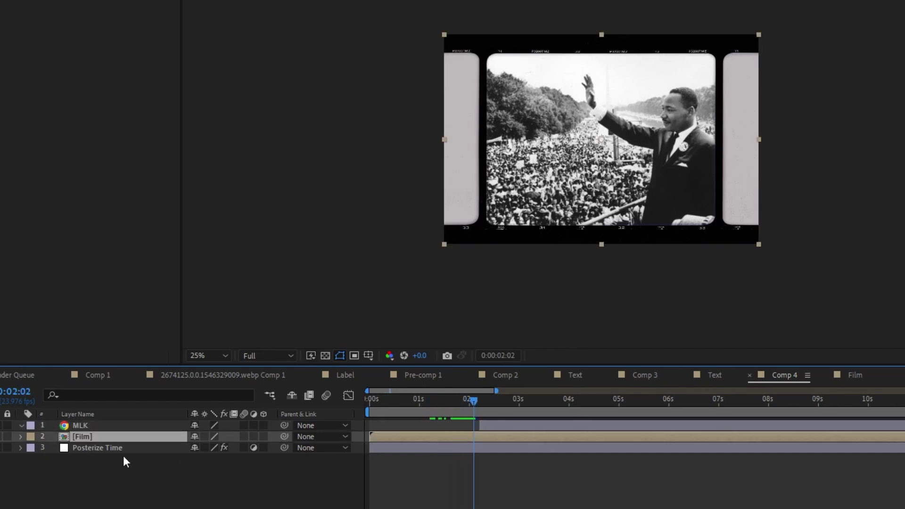
{"action": "key", "text": "s"}
{"action": "left_click", "coordinate": [54, 447]}
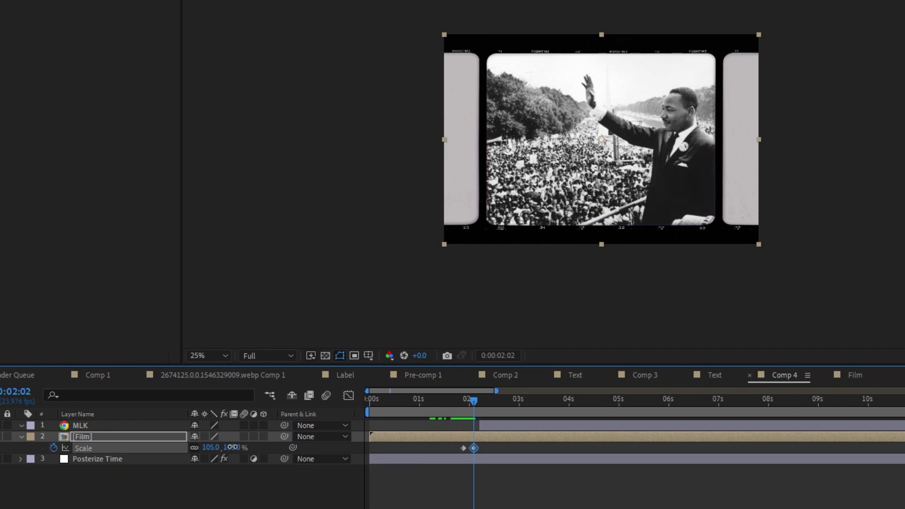
{"action": "left_click_drag", "start_coordinate": [233, 447], "coordinate": [233, 445]}
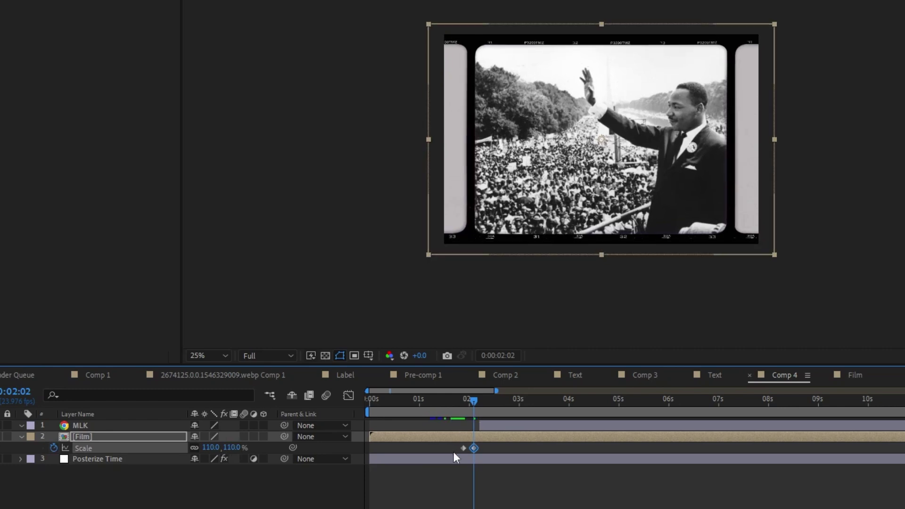
{"action": "left_click_drag", "start_coordinate": [474, 447], "coordinate": [481, 448]}
Keyframe the MLK layer's Scale from 355.6% at its start to 363.6% at 0:00:02:20.
{"action": "left_click", "coordinate": [492, 425]}
{"action": "left_click_drag", "start_coordinate": [498, 407], "coordinate": [485, 408]}
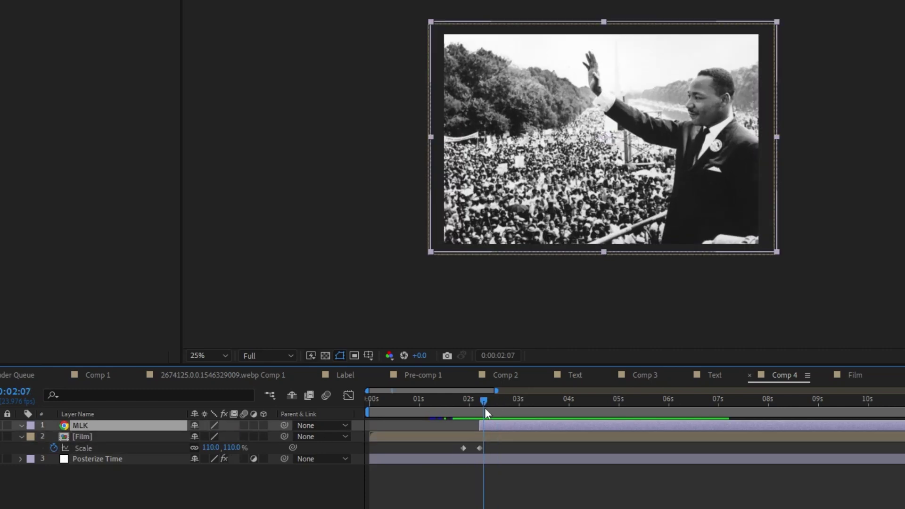
{"action": "key", "text": "s"}
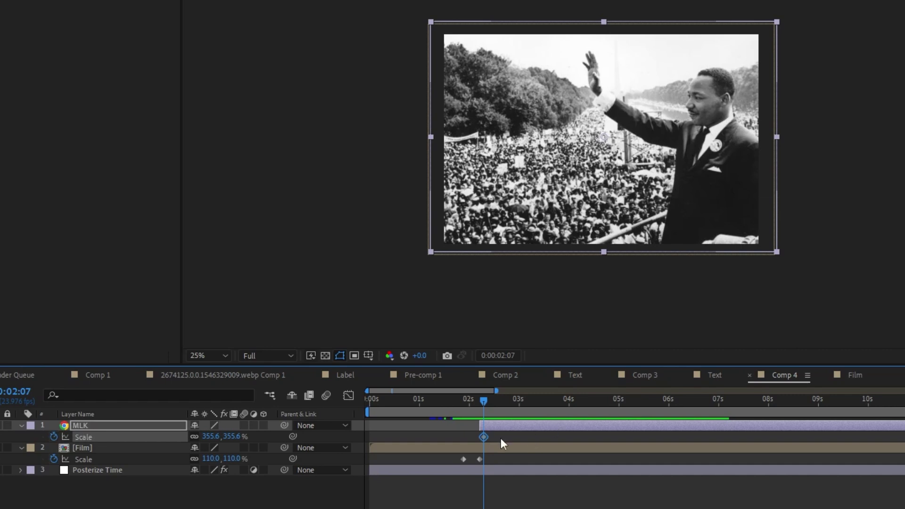
{"action": "left_click_drag", "start_coordinate": [481, 437], "coordinate": [477, 437]}
{"action": "left_click_drag", "start_coordinate": [491, 402], "coordinate": [511, 404]}
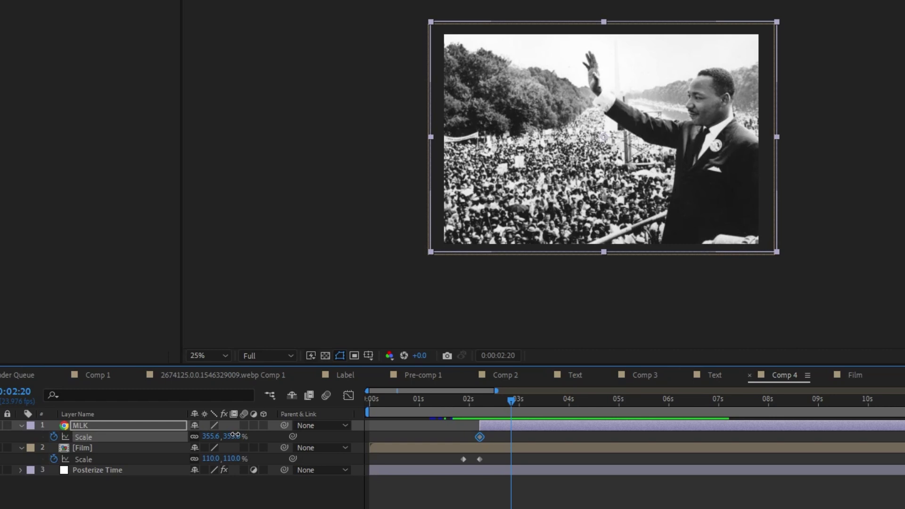
{"action": "left_click_drag", "start_coordinate": [234, 435], "coordinate": [239, 434]}
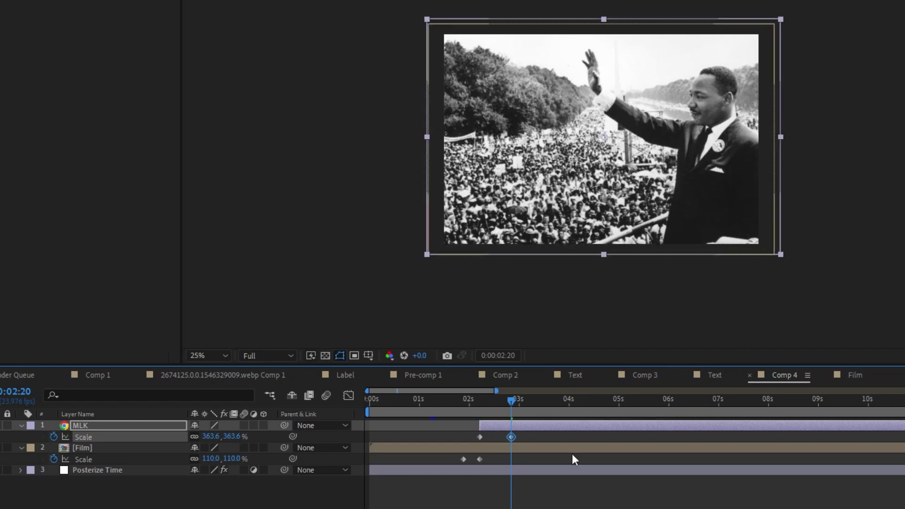
Apply Easy Ease to all Scale keyframes on the MLK and Film layers.
{"action": "left_click_drag", "start_coordinate": [551, 456], "coordinate": [442, 442]}
{"action": "key", "text": "F9"}
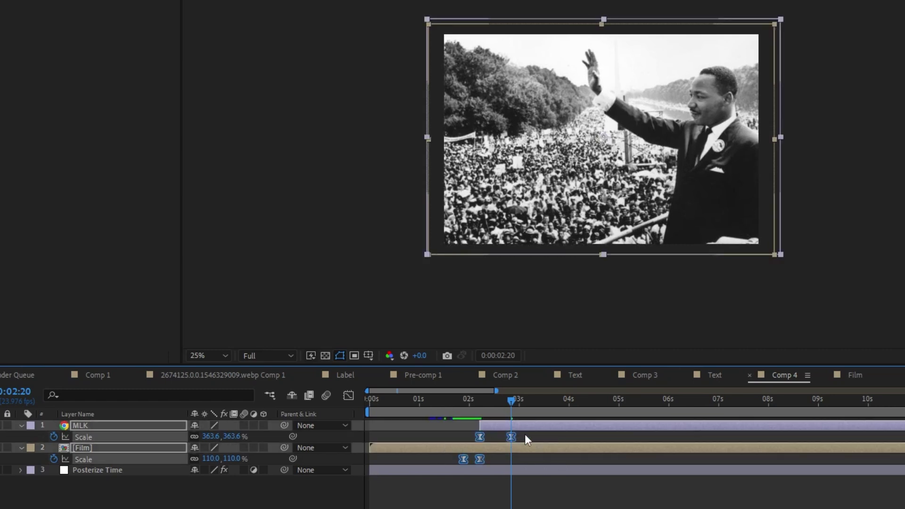
{"action": "right_click", "coordinate": [481, 437]}
{"action": "key", "text": "Escape"}
Shape the speed curves of both Scale animations so Film accelerates into the cut and MLK decelerates out of it, with a sharp shared peak.
{"action": "left_click", "coordinate": [348, 395]}
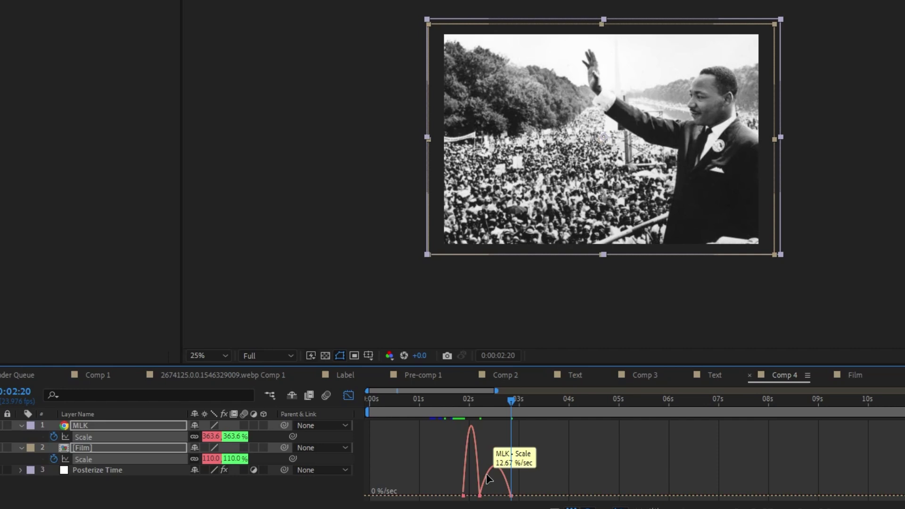
{"action": "left_click", "coordinate": [654, 507]}
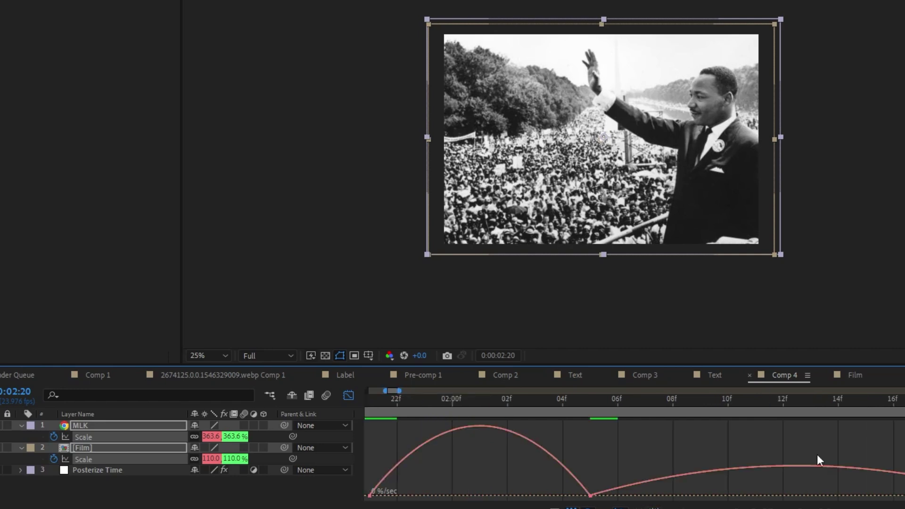
{"action": "left_click", "coordinate": [847, 469]}
{"action": "left_click_drag", "start_coordinate": [902, 491], "coordinate": [656, 501]}
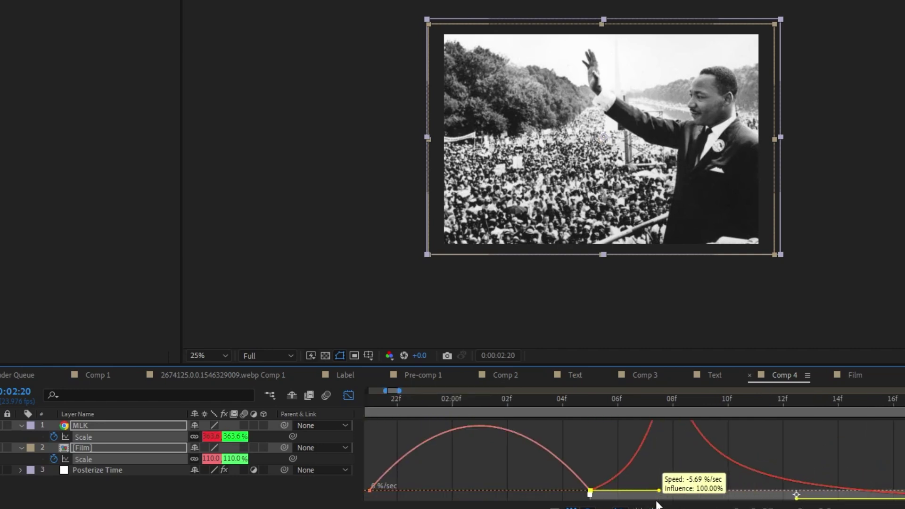
{"action": "left_click", "coordinate": [568, 477]}
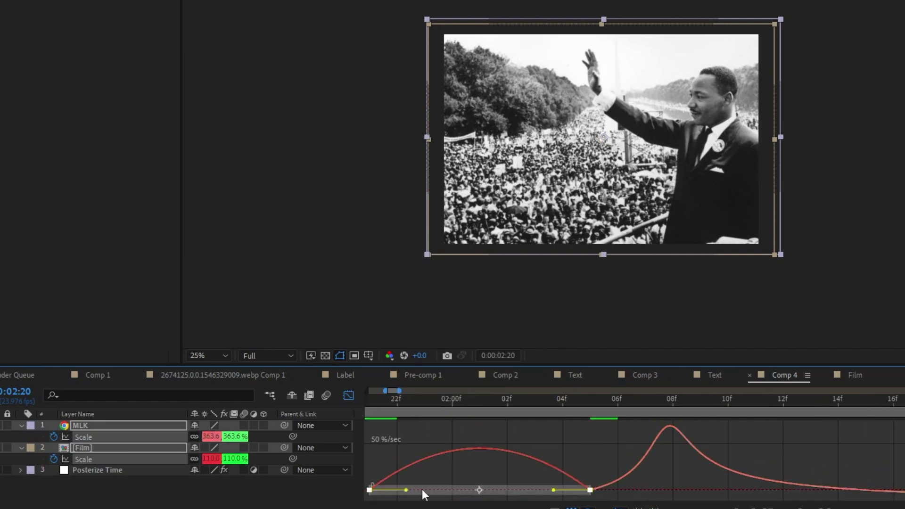
{"action": "left_click_drag", "start_coordinate": [406, 490], "coordinate": [529, 491]}
{"action": "left_click", "coordinate": [612, 485]}
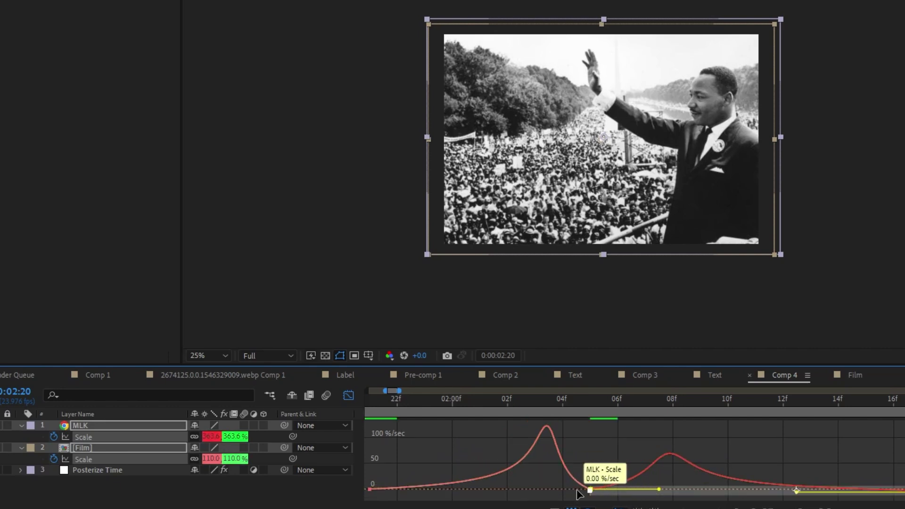
{"action": "left_click_drag", "start_coordinate": [659, 489], "coordinate": [587, 493]}
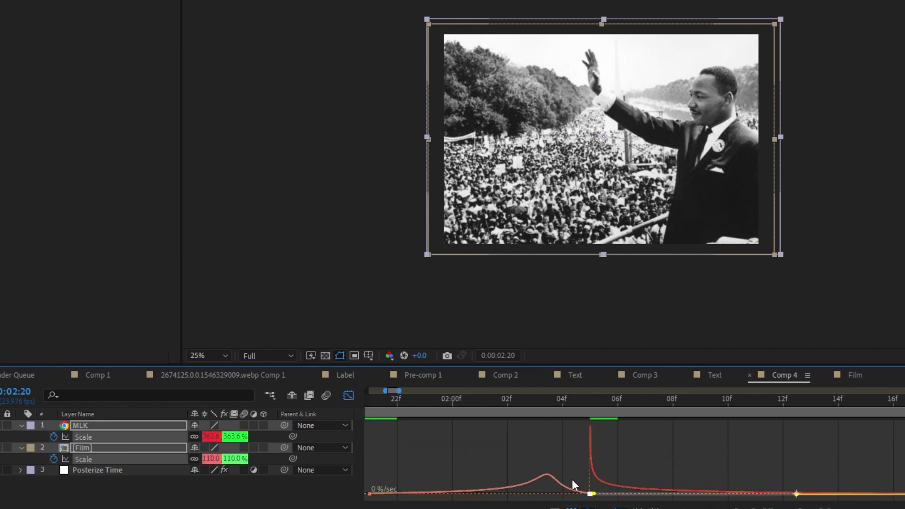
{"action": "left_click", "coordinate": [558, 490]}
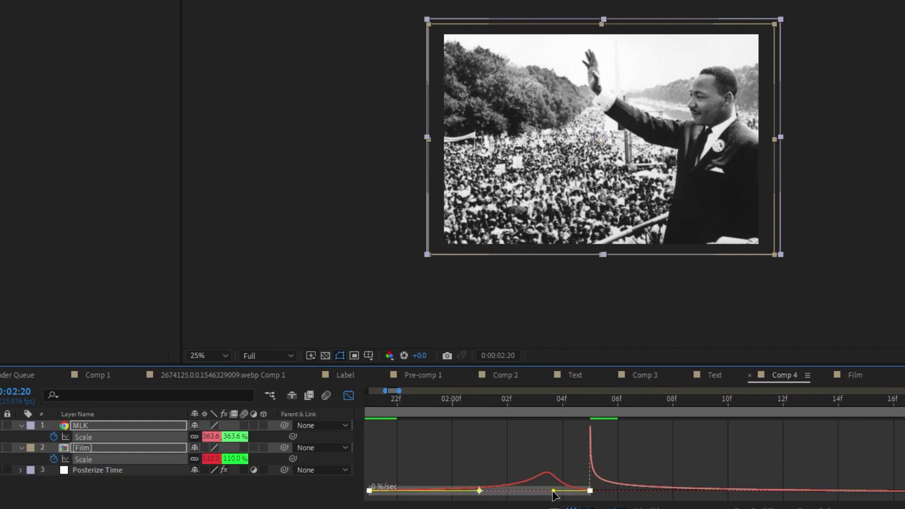
{"action": "left_click_drag", "start_coordinate": [553, 491], "coordinate": [589, 491]}
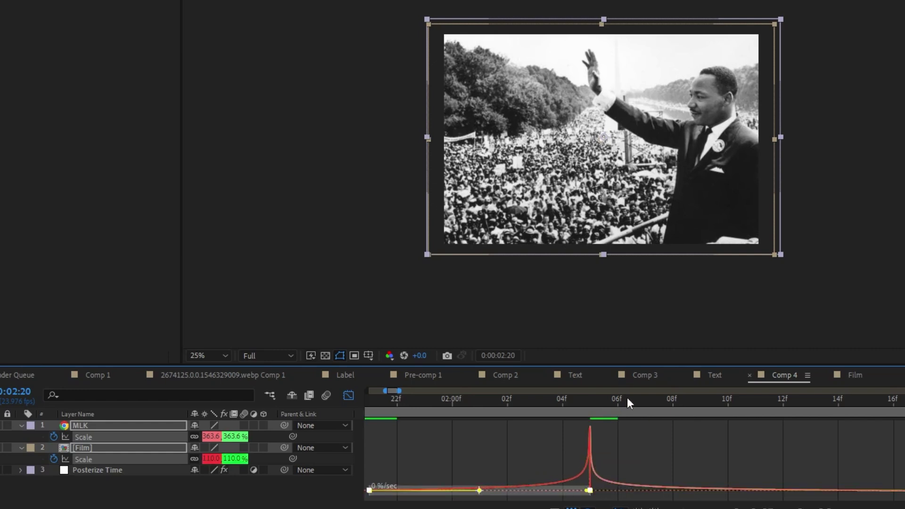
Preview the scale transition from the film strip to the full-size photo.
{"action": "left_click_drag", "start_coordinate": [627, 398], "coordinate": [417, 418]}
{"action": "key", "text": "space"}
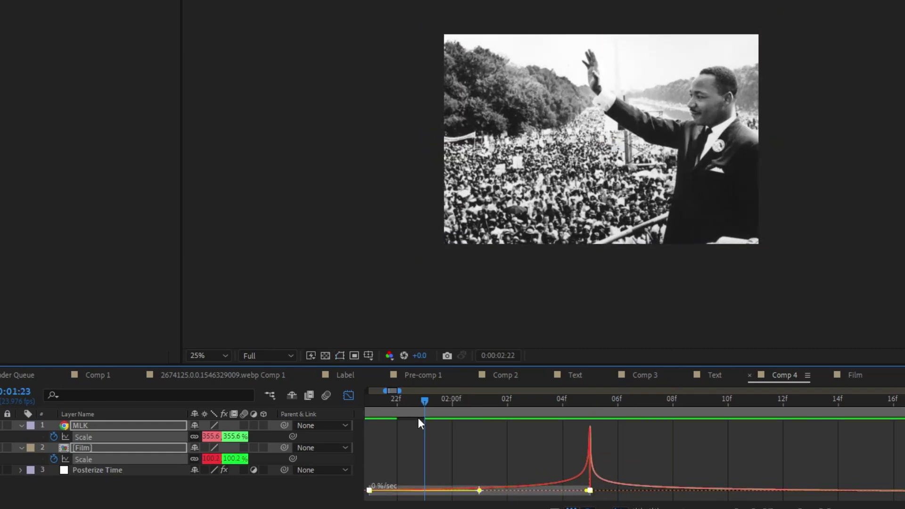
{"action": "key", "text": "space"}
Return to the layer timeline, move the MLK layer's last Scale keyframe to about 4 seconds, and preview the slower zoom.
{"action": "left_click", "coordinate": [349, 395]}
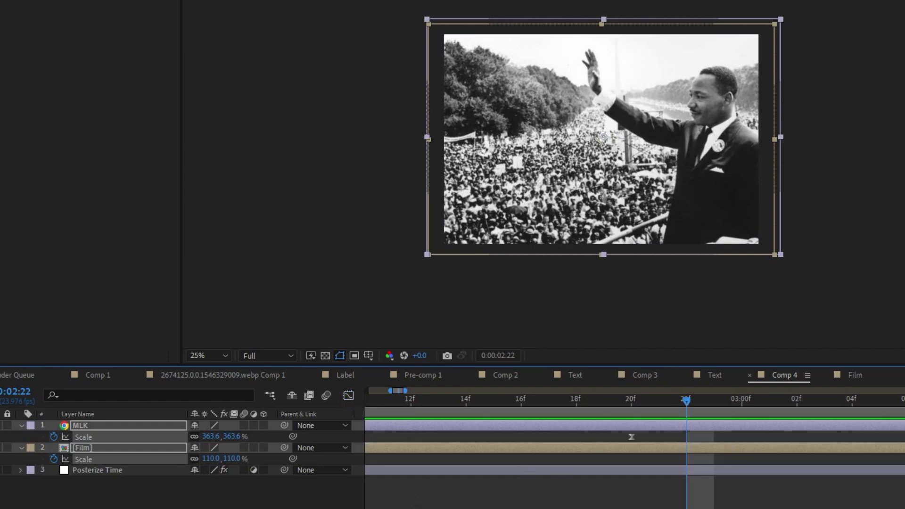
{"action": "key", "text": "minus"}
{"action": "key", "text": "minus"}
{"action": "key", "text": "minus"}
{"action": "key", "text": "minus"}
{"action": "key", "text": "minus"}
{"action": "key", "text": "minus"}
{"action": "left_click", "coordinate": [522, 490]}
{"action": "left_click", "coordinate": [511, 437]}
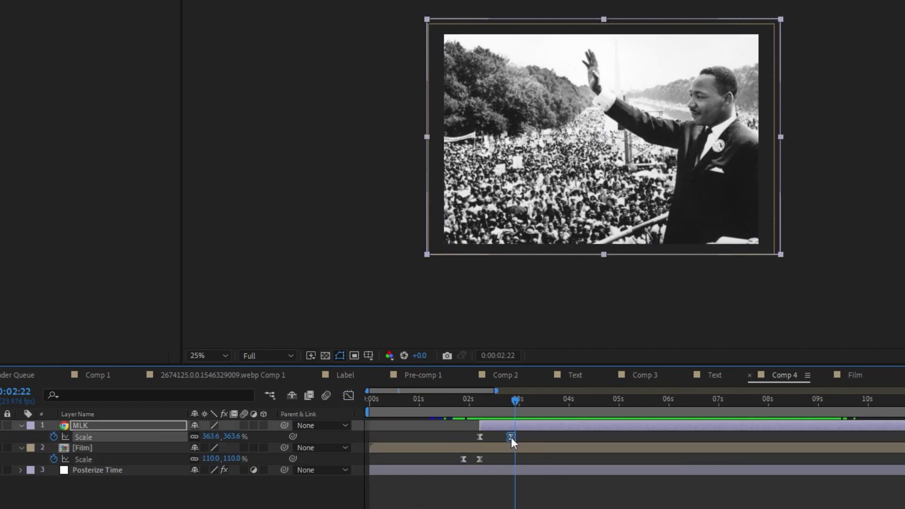
{"action": "left_click_drag", "start_coordinate": [510, 437], "coordinate": [573, 437]}
{"action": "left_click_drag", "start_coordinate": [493, 411], "coordinate": [463, 419]}
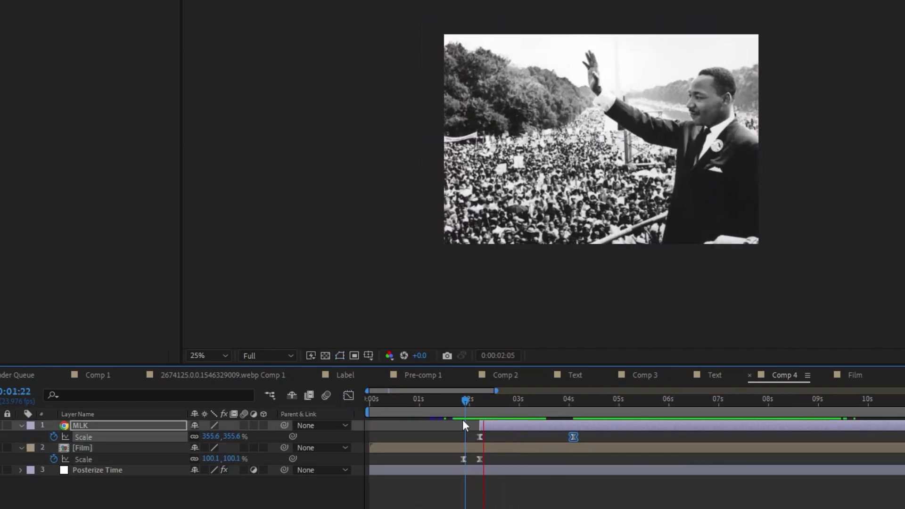
Search the effects for blur and apply Gaussian Blur to the Film layer at 0:00:01:21.
{"action": "left_click_drag", "start_coordinate": [529, 397], "coordinate": [463, 418]}
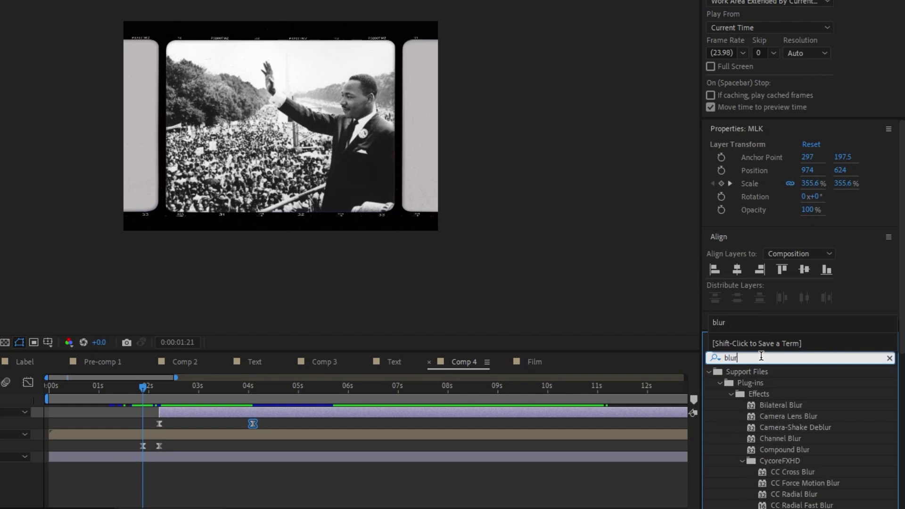
{"action": "scroll", "coordinate": [846, 442], "scroll_direction": "down", "scroll_amount": 3}
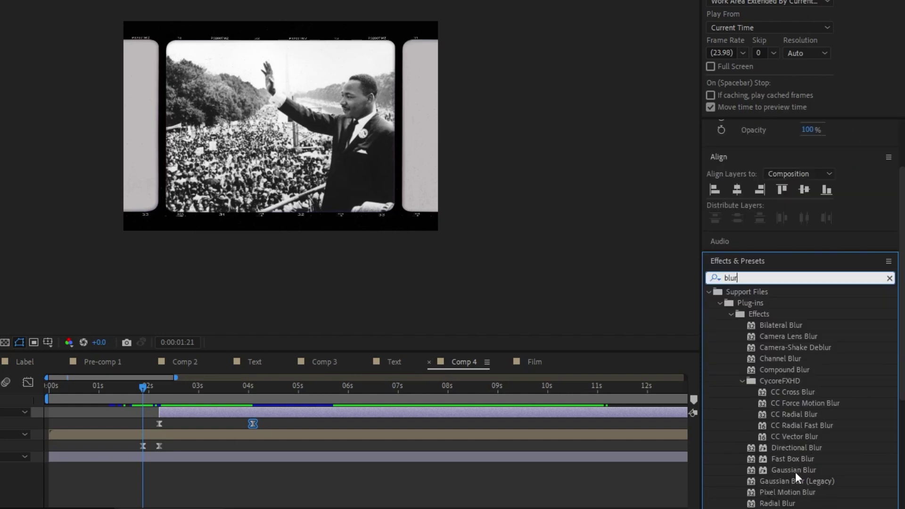
{"action": "left_click_drag", "start_coordinate": [796, 471], "coordinate": [225, 446]}
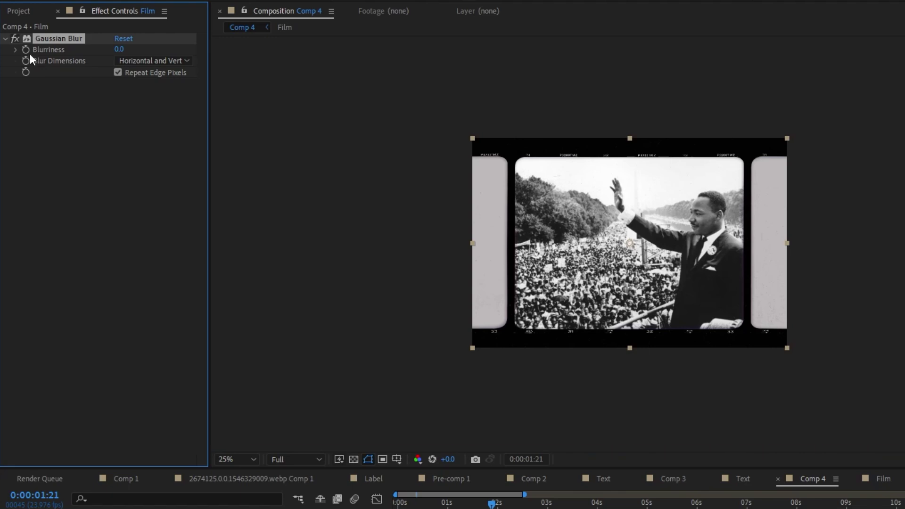
Keyframe the Film layer's Blurriness to 20 at 0:00:02:05 and preview the blur.
{"action": "left_click", "coordinate": [506, 503]}
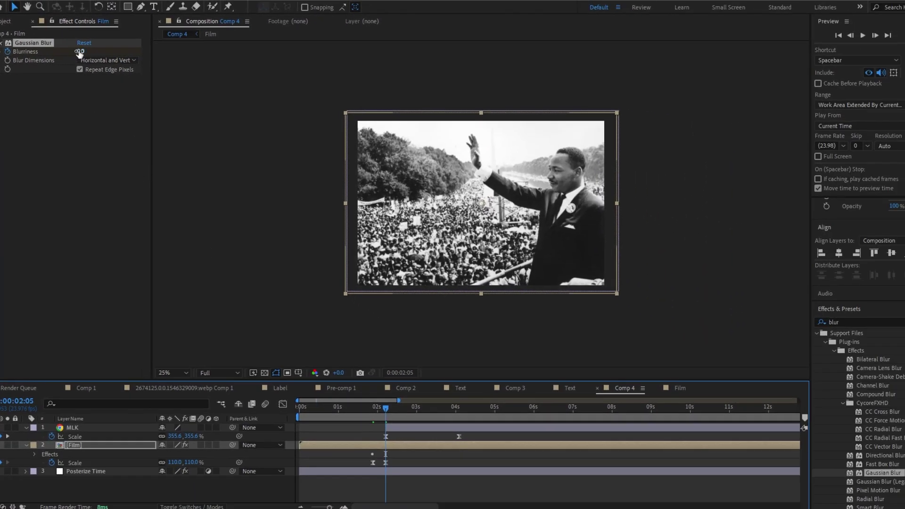
{"action": "left_click", "coordinate": [80, 51]}
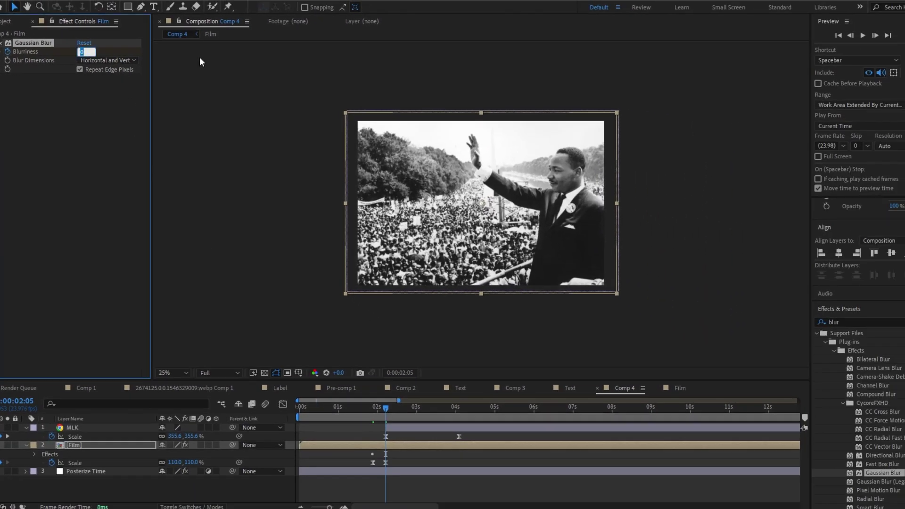
{"action": "type", "text": "29"}
{"action": "key", "text": "Return"}
{"action": "left_click", "coordinate": [83, 52]}
{"action": "type", "text": "20"}
{"action": "key", "text": "Return"}
{"action": "left_click_drag", "start_coordinate": [394, 407], "coordinate": [367, 413]}
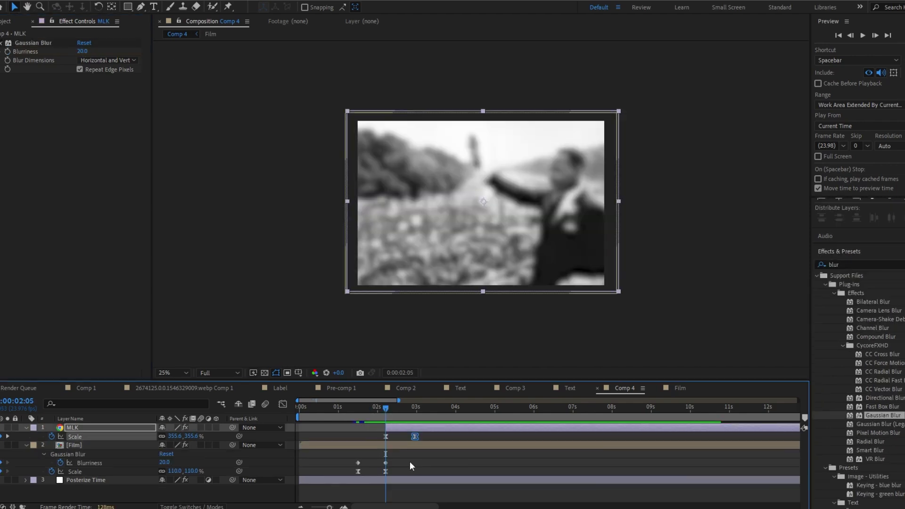
Keyframe the MLK layer's Gaussian Blur from 20 at 0:00:02:05 to 0 at 0:00:02:23 and preview the transition.
{"action": "left_click", "coordinate": [431, 468]}
{"action": "left_click", "coordinate": [429, 427]}
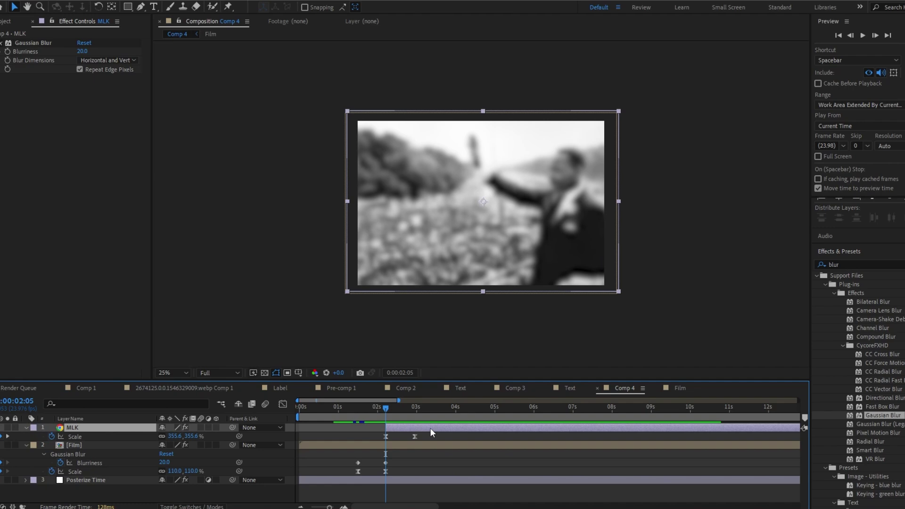
{"action": "left_click", "coordinate": [8, 52]}
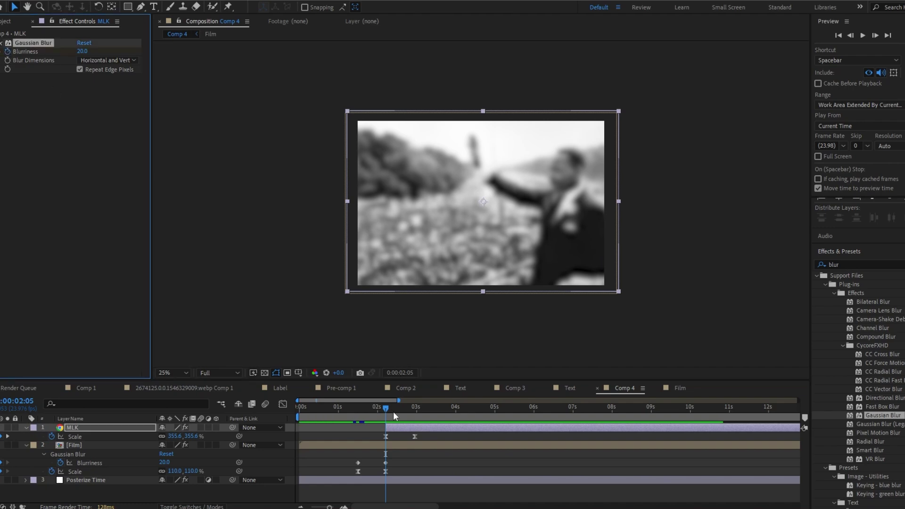
{"action": "left_click_drag", "start_coordinate": [385, 413], "coordinate": [414, 413]}
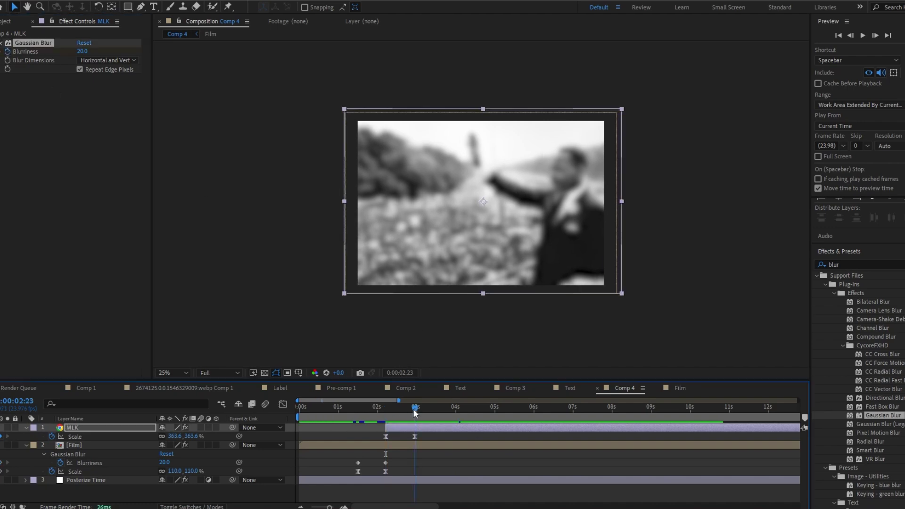
{"action": "left_click", "coordinate": [88, 52]}
{"action": "key", "text": "Return"}
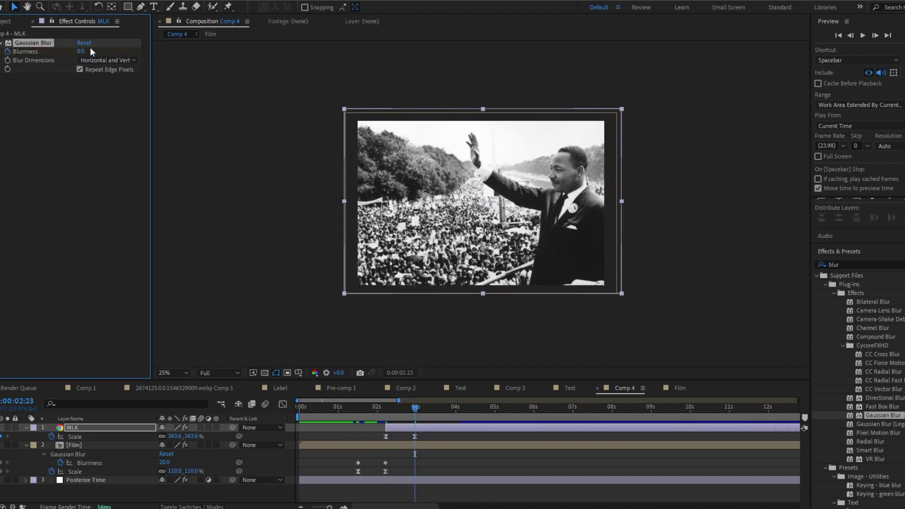
{"action": "left_click_drag", "start_coordinate": [414, 410], "coordinate": [359, 414]}
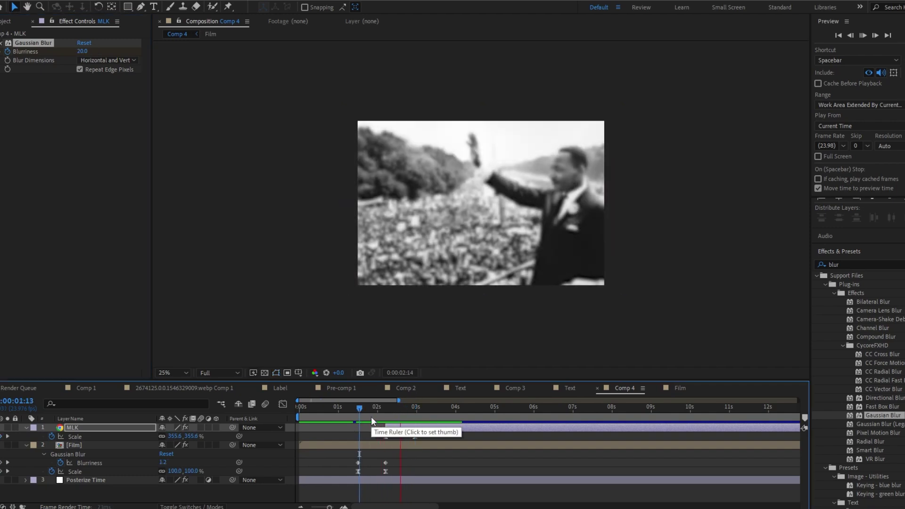
{"action": "key", "text": "space"}
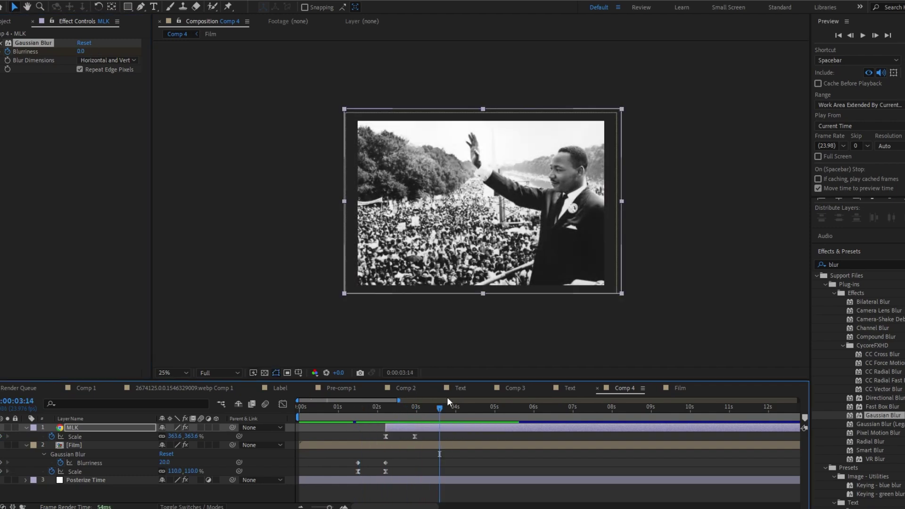
{"action": "left_click", "coordinate": [417, 436]}
{"action": "left_click_drag", "start_coordinate": [444, 409], "coordinate": [406, 436]}
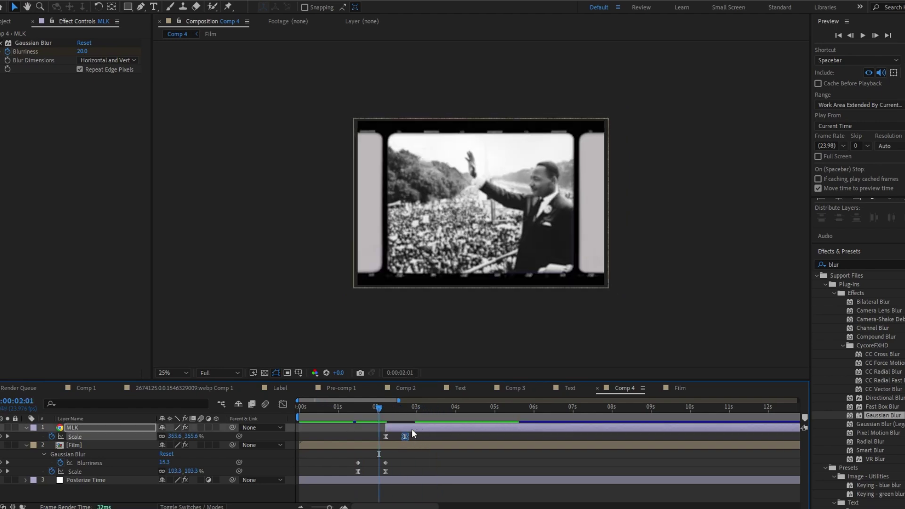
{"action": "key", "text": "u"}
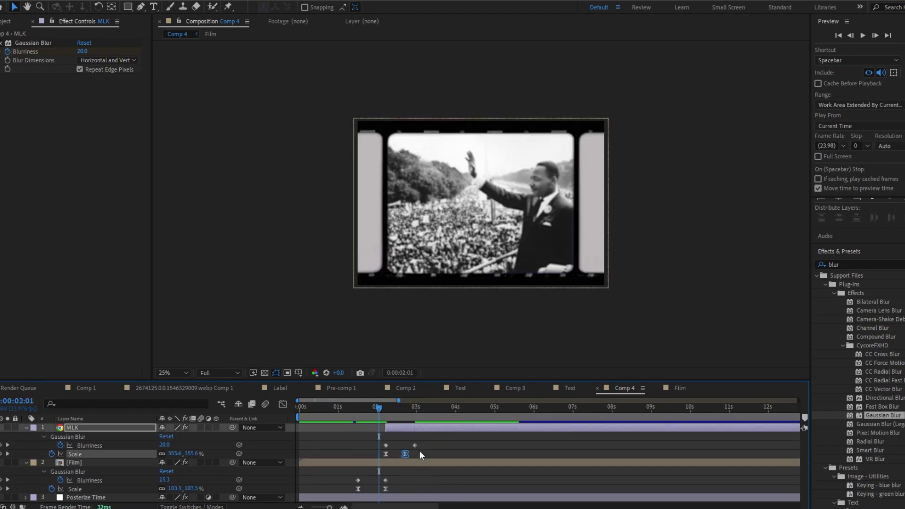
{"action": "key", "text": "ctrl+z"}
{"action": "left_click", "coordinate": [431, 449]}
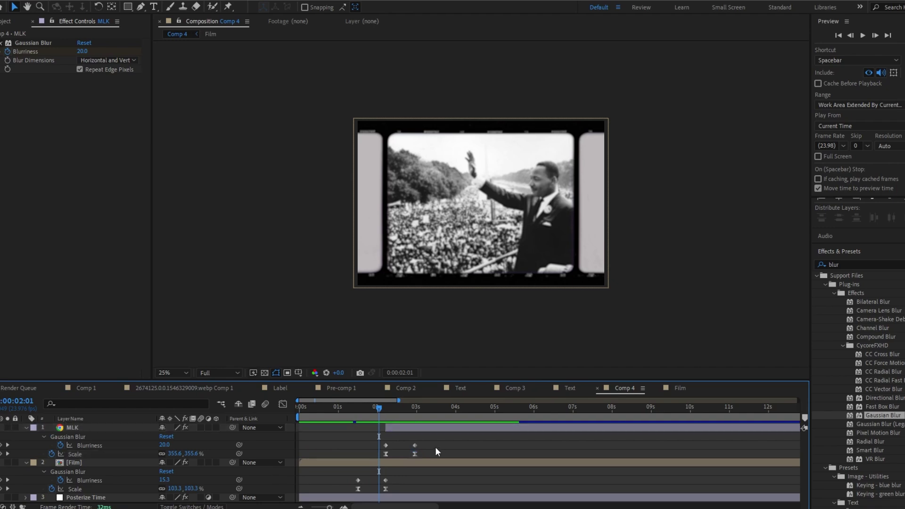
Move the MLK layer's last Blurriness keyframe earlier, to about 2.6 seconds, and preview the shorter blur.
{"action": "left_click", "coordinate": [415, 445]}
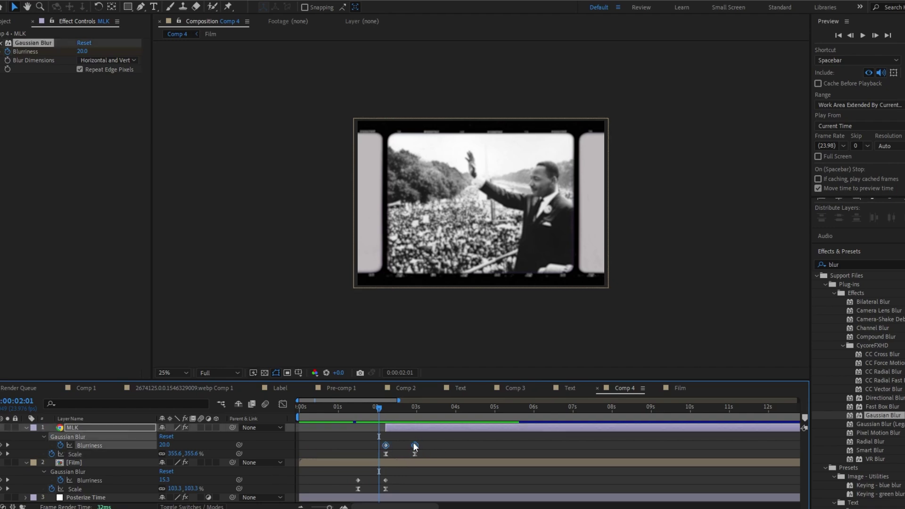
{"action": "left_click_drag", "start_coordinate": [414, 445], "coordinate": [401, 446]}
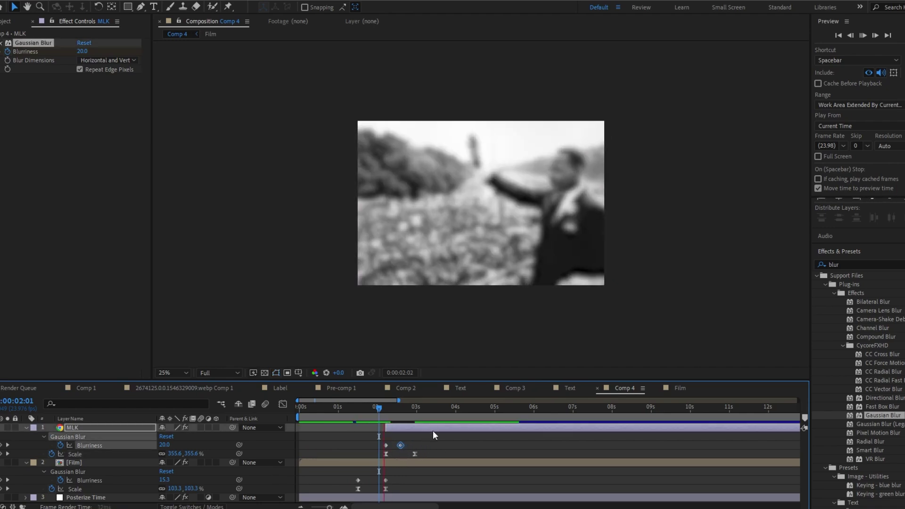
{"action": "key", "text": "space"}
{"action": "left_click", "coordinate": [428, 453]}
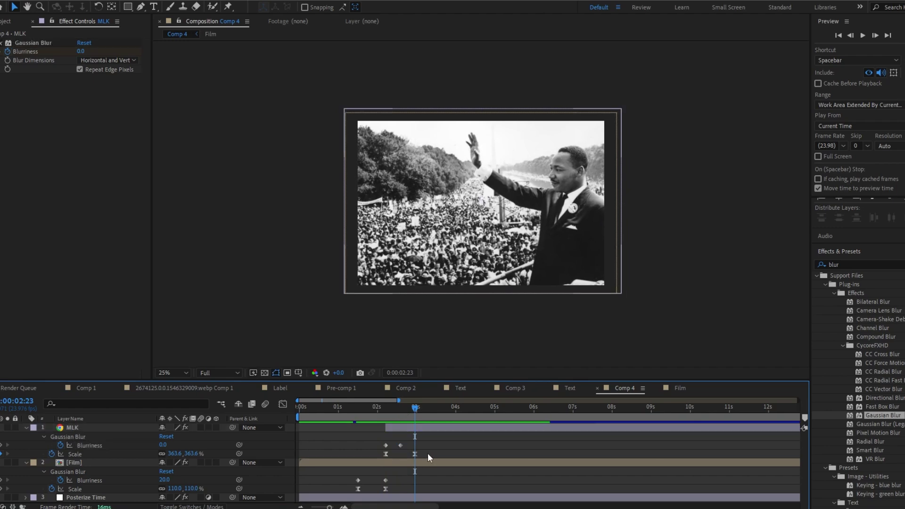
Move the MLK layer's last Scale keyframe to about 4 seconds and preview the zoom from around 0:00:02:06.
{"action": "left_click_drag", "start_coordinate": [414, 454], "coordinate": [455, 454]}
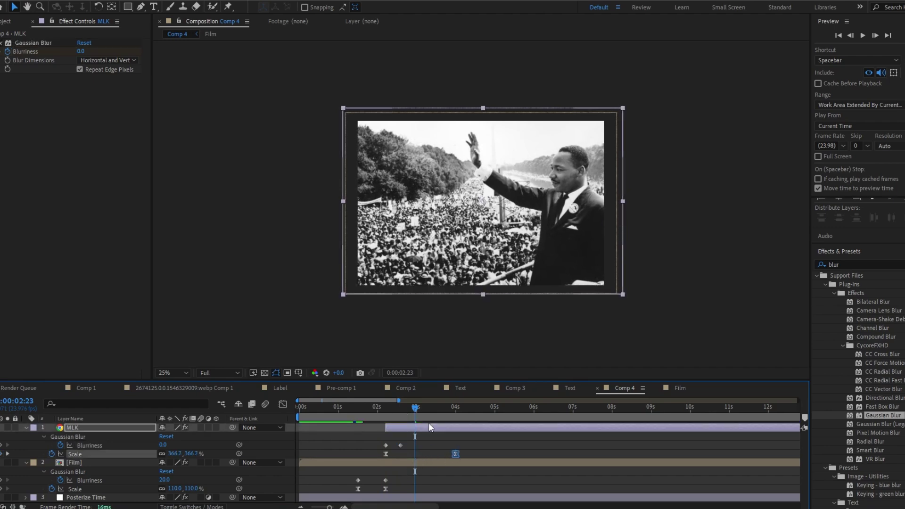
{"action": "left_click_drag", "start_coordinate": [415, 415], "coordinate": [392, 423]}
{"action": "key", "text": "space"}
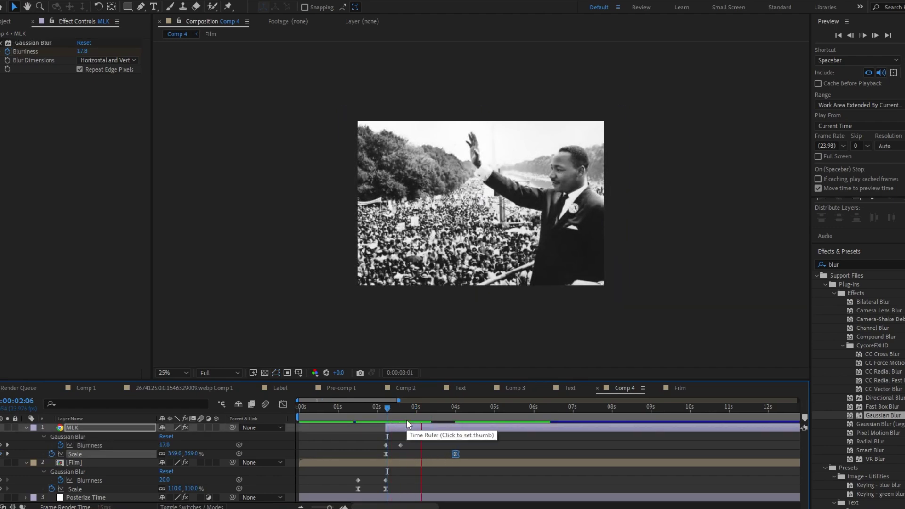
{"action": "key", "text": "space"}
Ease the end of the MLK layer's Scale speed curve to 0 %/sec with 100% influence, and return to the layer timeline.
{"action": "left_click", "coordinate": [283, 404]}
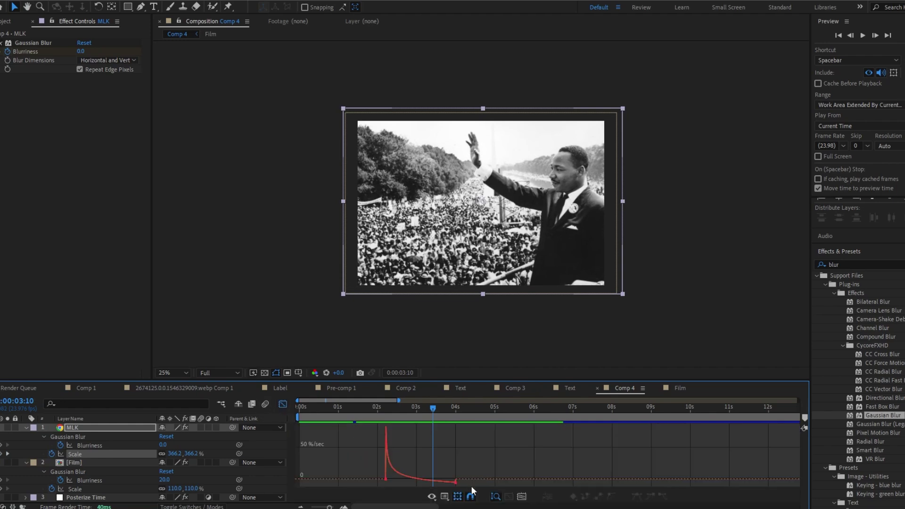
{"action": "left_click_drag", "start_coordinate": [455, 481], "coordinate": [414, 483]}
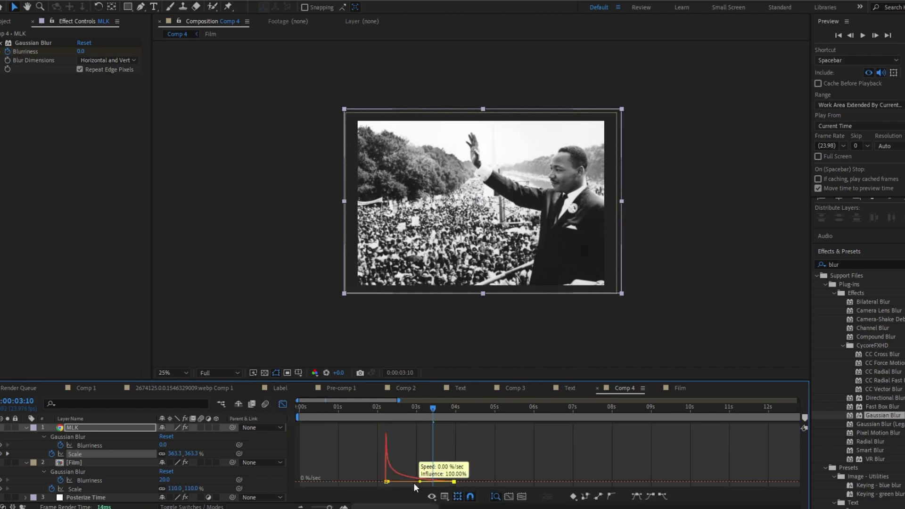
{"action": "left_click", "coordinate": [282, 403]}
Shift the MLK layer and the Film layer's Blurriness and Scale keyframes slightly later, and preview the animation from the start.
{"action": "left_click", "coordinate": [410, 408]}
{"action": "left_click_drag", "start_coordinate": [397, 425], "coordinate": [386, 426]}
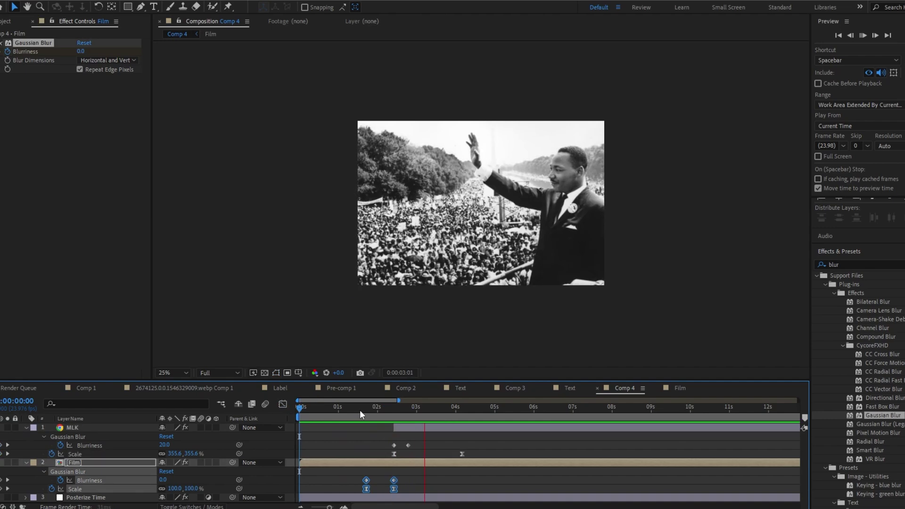
{"action": "key", "text": "space"}
{"action": "left_click", "coordinate": [527, 446]}
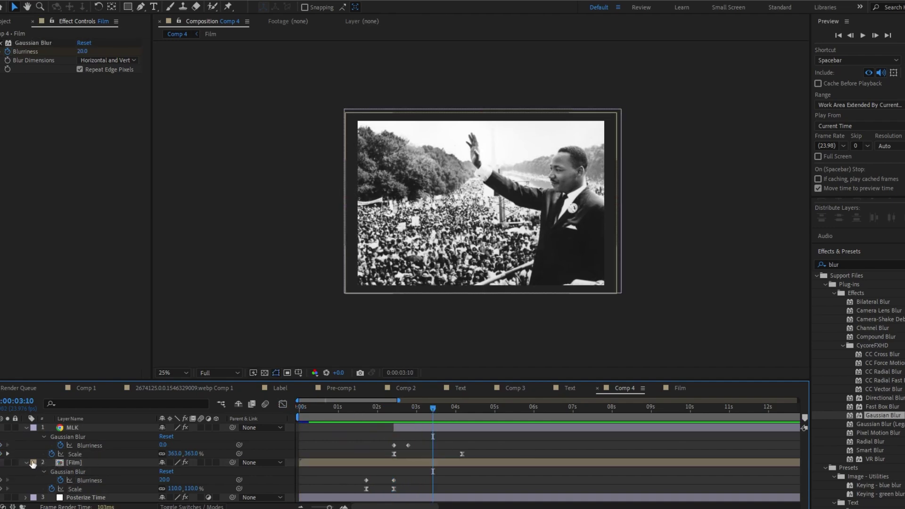
Collapse the MLK and Film layers' properties and add a text layer reading "Martin Luther King" over the photo.
{"action": "left_click", "coordinate": [27, 428]}
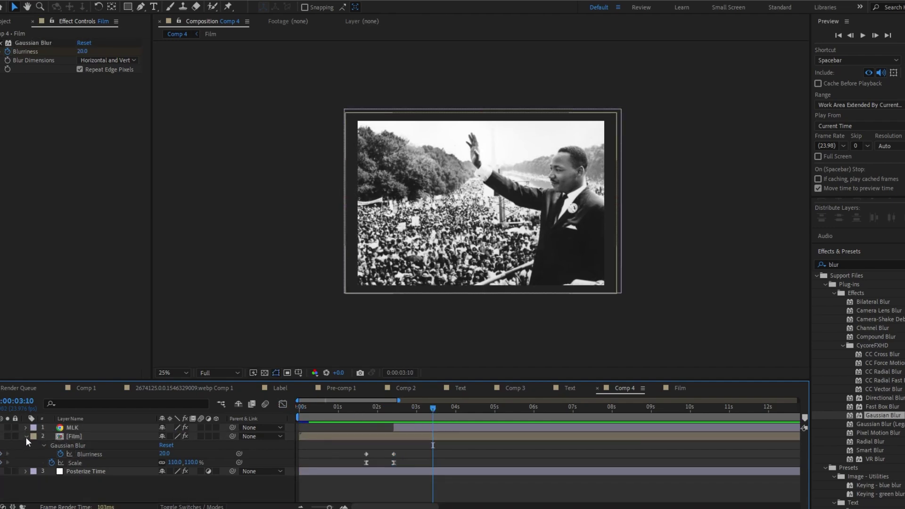
{"action": "left_click", "coordinate": [25, 437]}
{"action": "left_click", "coordinate": [153, 10]}
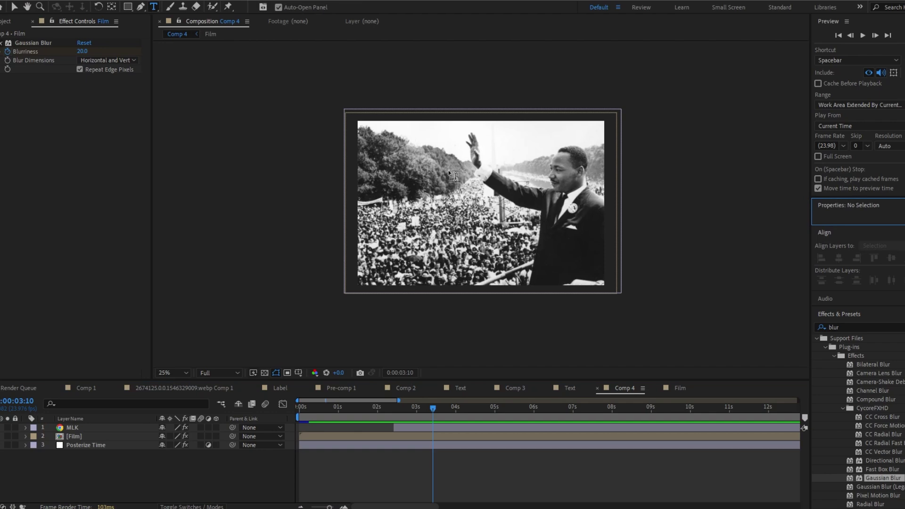
{"action": "left_click", "coordinate": [440, 192]}
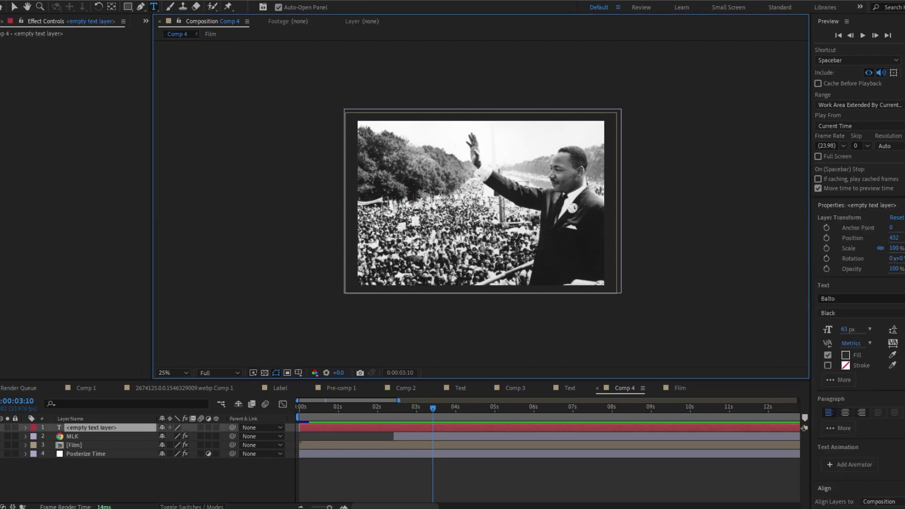
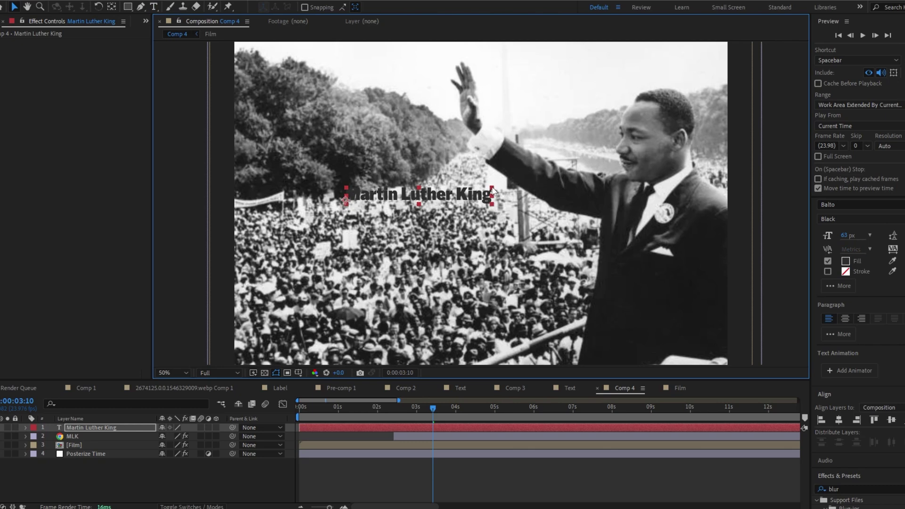
Enlarge the "Martin Luther King" text to roughly twice its size and position it across the photo below the raised hand.
{"action": "left_click_drag", "start_coordinate": [491, 187], "coordinate": [665, 172]}
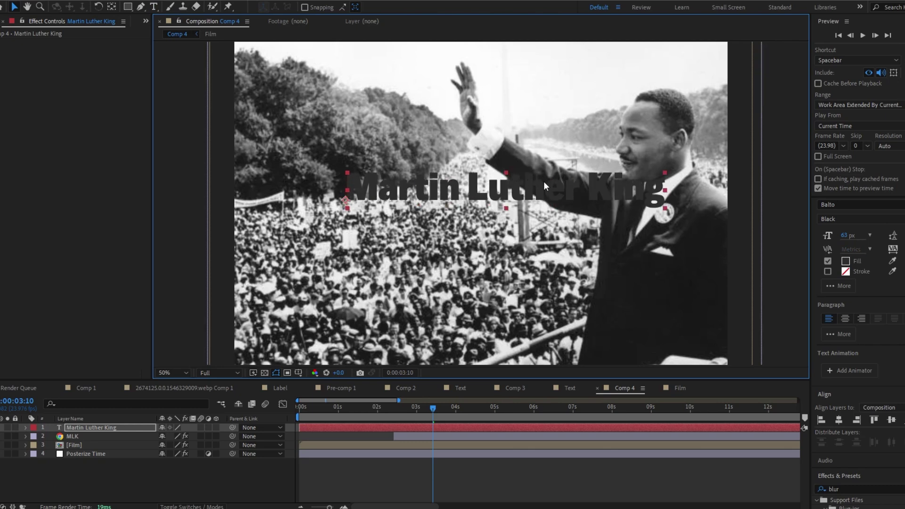
{"action": "left_click_drag", "start_coordinate": [543, 182], "coordinate": [483, 183]}
{"action": "left_click", "coordinate": [604, 189]}
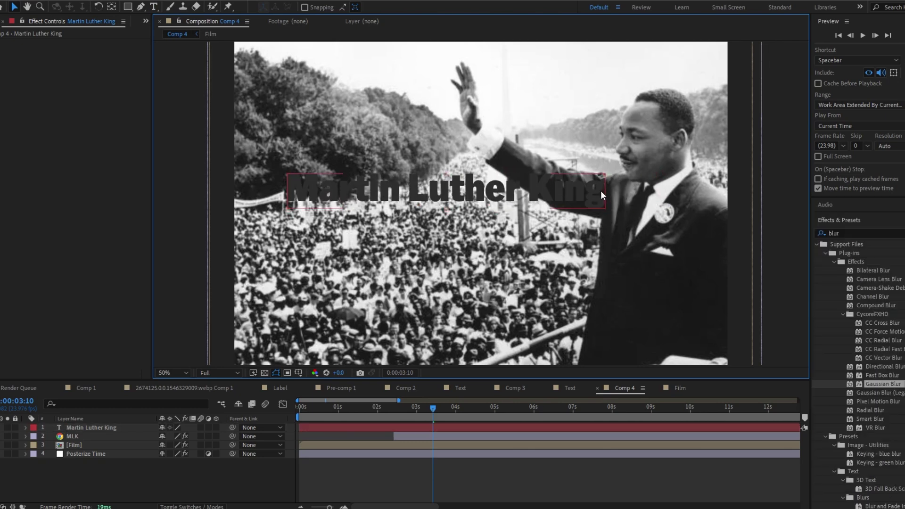
{"action": "left_click", "coordinate": [600, 192]}
{"action": "left_click_drag", "start_coordinate": [604, 190], "coordinate": [576, 191]}
{"action": "left_click_drag", "start_coordinate": [517, 197], "coordinate": [521, 188]}
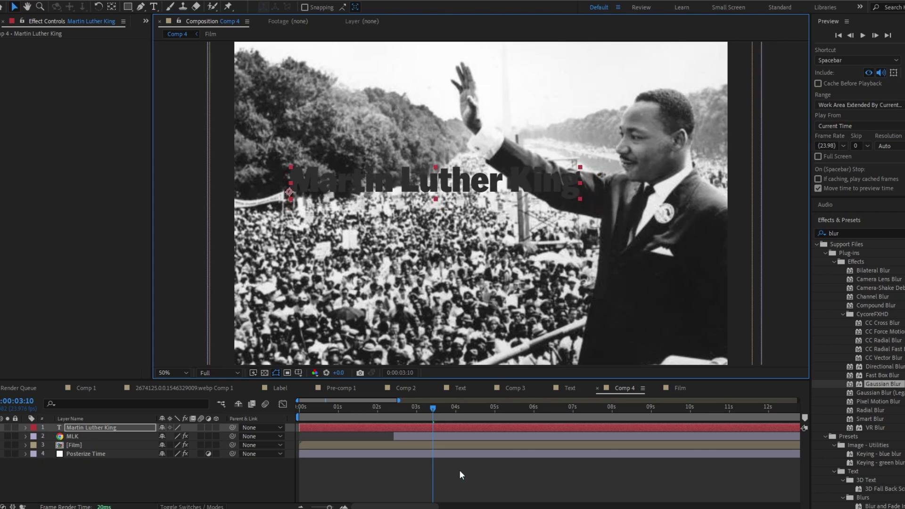
Make the Martin Luther King text layer start at 0:00:02:19.
{"action": "left_click", "coordinate": [425, 463]}
{"action": "left_click", "coordinate": [350, 428]}
{"action": "left_click_drag", "start_coordinate": [321, 428], "coordinate": [410, 409]}
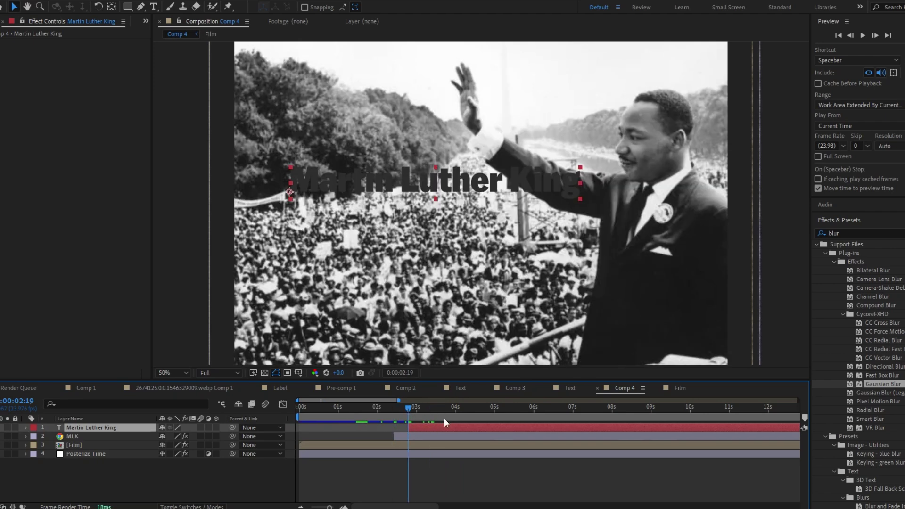
{"action": "left_click", "coordinate": [468, 473]}
Draw a rectangle around the Martin Luther King text as a new shape layer and set its stroke width to 0 px.
{"action": "left_click", "coordinate": [85, 427]}
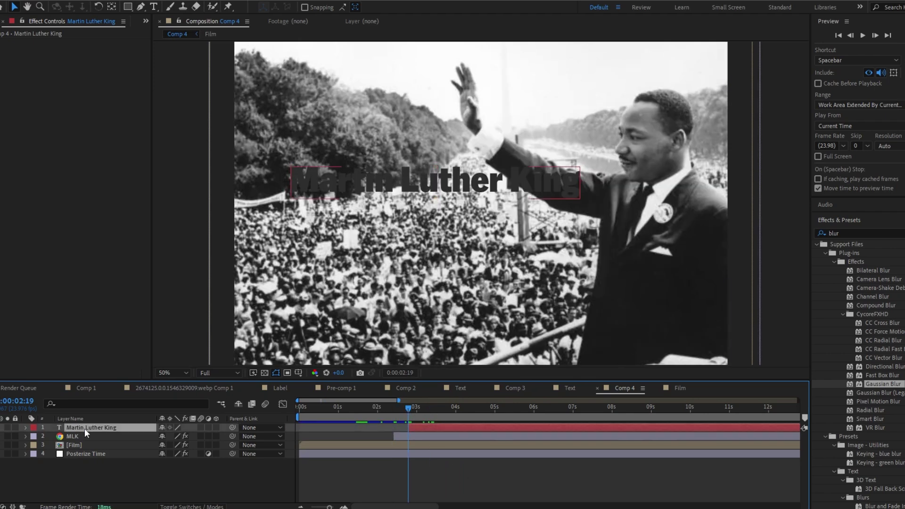
{"action": "left_click", "coordinate": [120, 477]}
{"action": "left_click", "coordinate": [127, 7]}
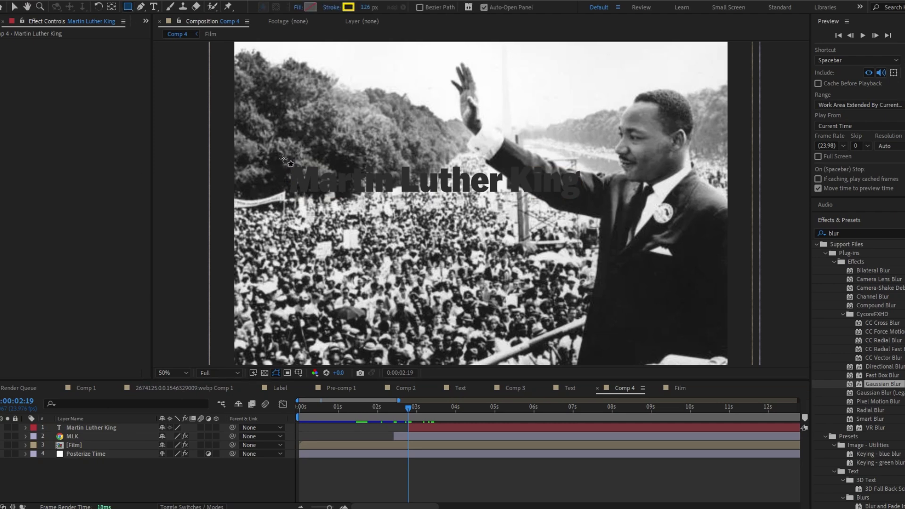
{"action": "mouse_move", "coordinate": [283, 159]}
{"action": "left_mouse_down"}
{"action": "mouse_move", "coordinate": [511, 208]}
{"action": "mouse_move", "coordinate": [601, 206]}
{"action": "left_mouse_up"}
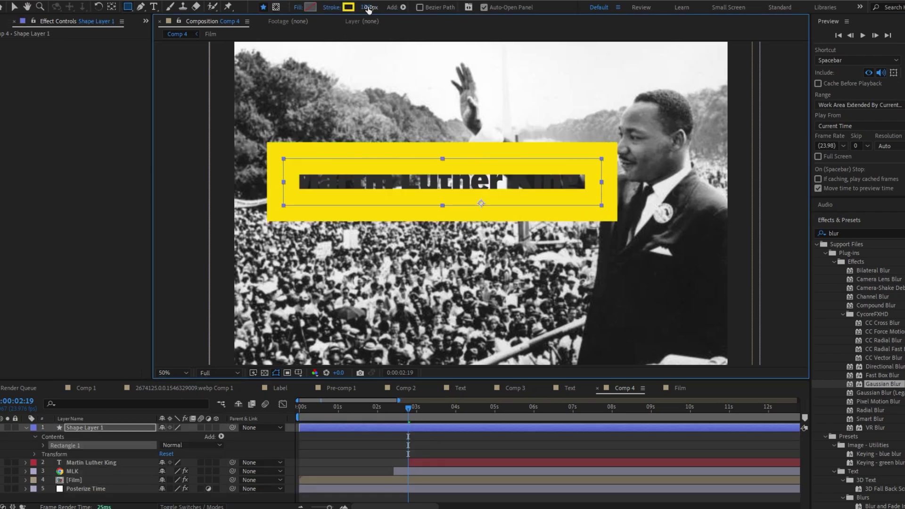
{"action": "left_click_drag", "start_coordinate": [369, 8], "coordinate": [297, 21]}
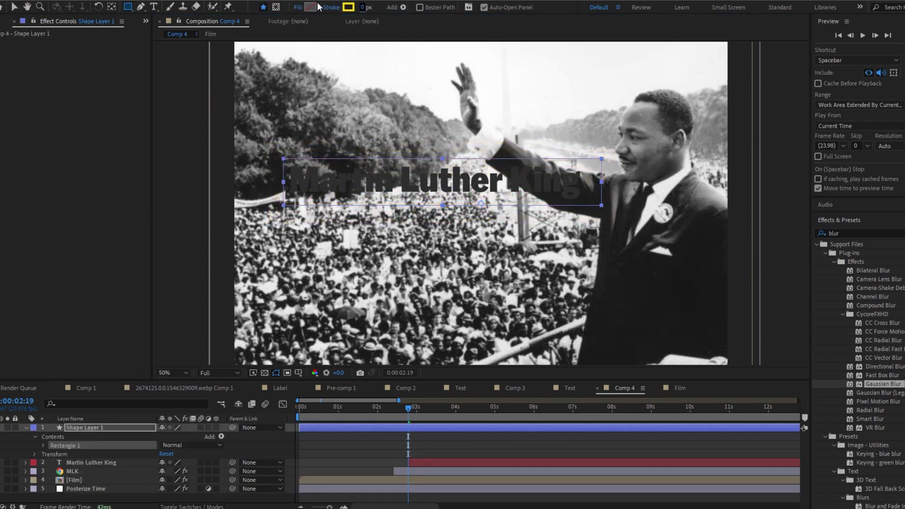
Give the rectangle a solid yellow fill and set its stroke to None.
{"action": "left_click", "coordinate": [298, 8]}
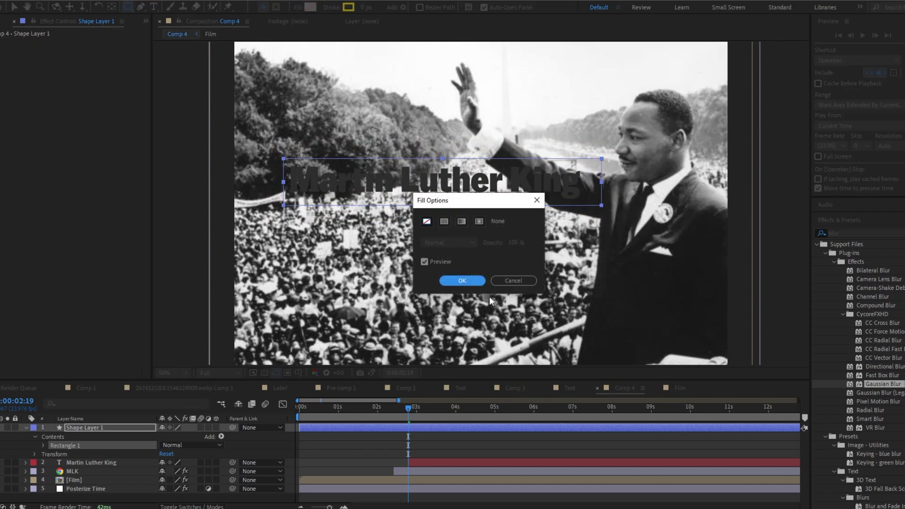
{"action": "left_click", "coordinate": [443, 221]}
{"action": "left_click", "coordinate": [461, 280]}
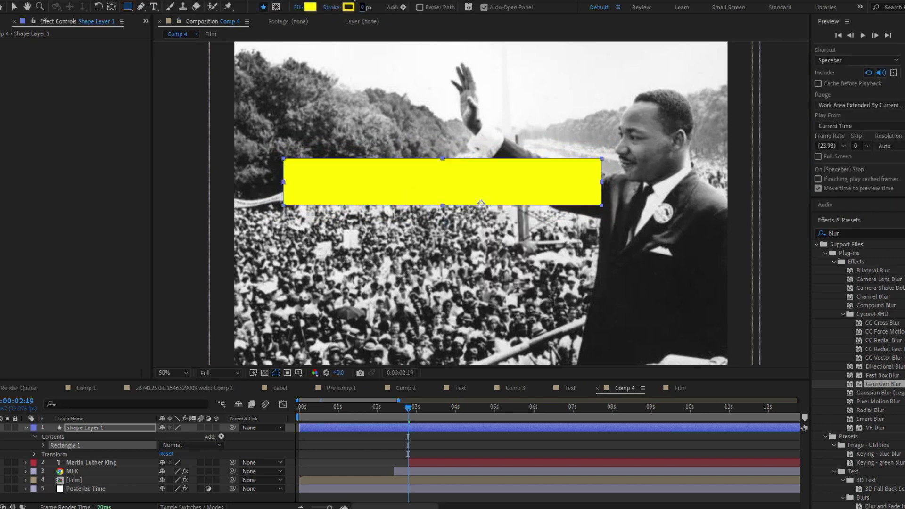
{"action": "left_click", "coordinate": [332, 8]}
{"action": "left_click", "coordinate": [426, 221]}
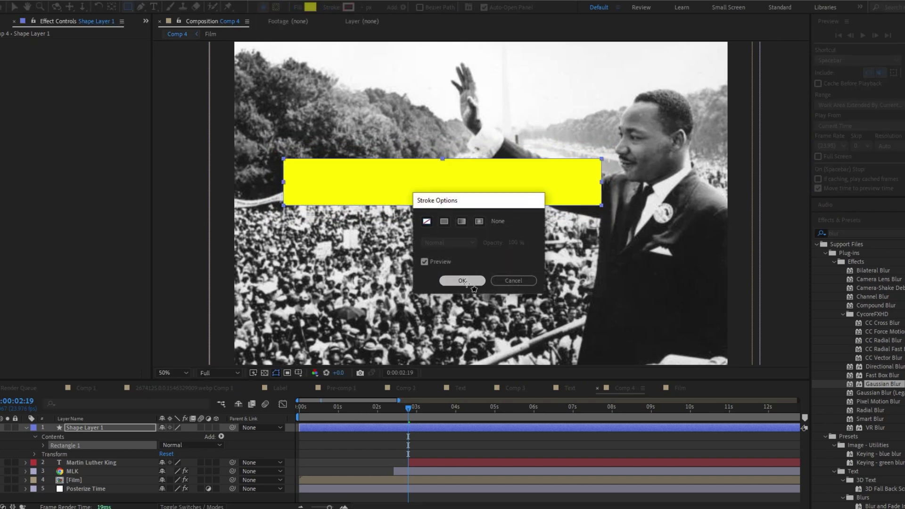
{"action": "left_click", "coordinate": [461, 280]}
Place the rectangle's shape layer beneath the text layer and rename it "Text Background".
{"action": "left_click", "coordinate": [464, 443]}
{"action": "left_click", "coordinate": [84, 463]}
{"action": "key", "text": "ctrl+]"}
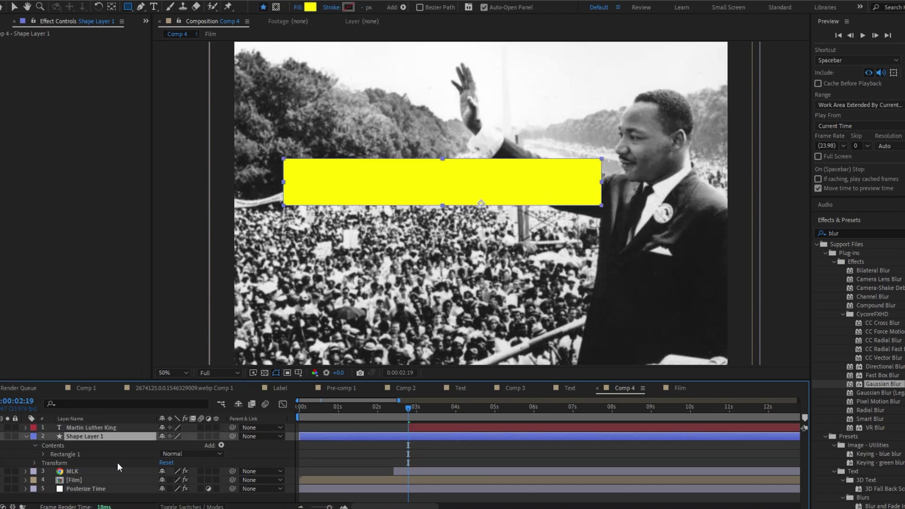
{"action": "right_click", "coordinate": [93, 435]}
{"action": "left_click", "coordinate": [126, 406]}
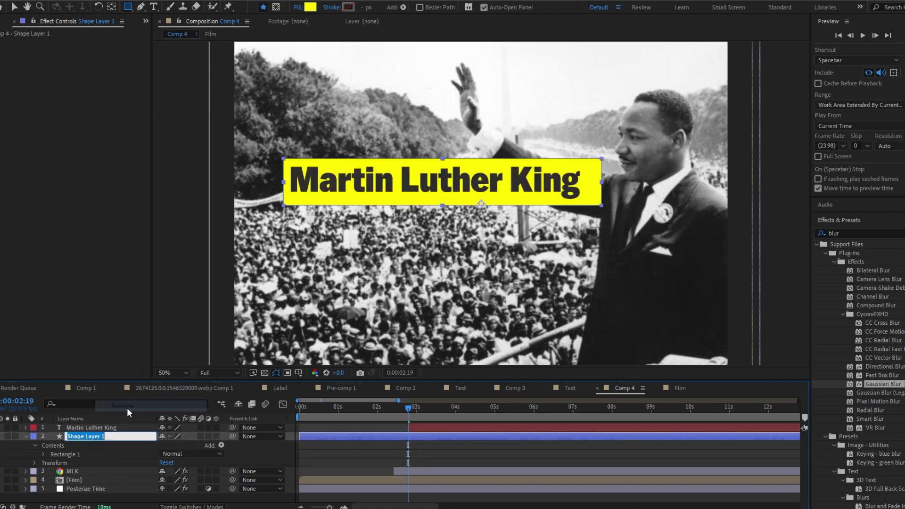
{"action": "type", "text": "Text Background"}
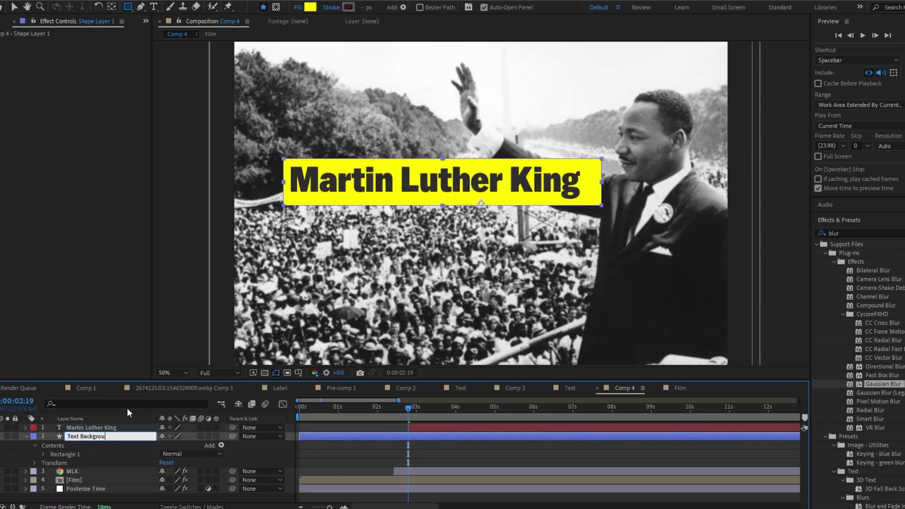
{"action": "key", "text": "Return"}
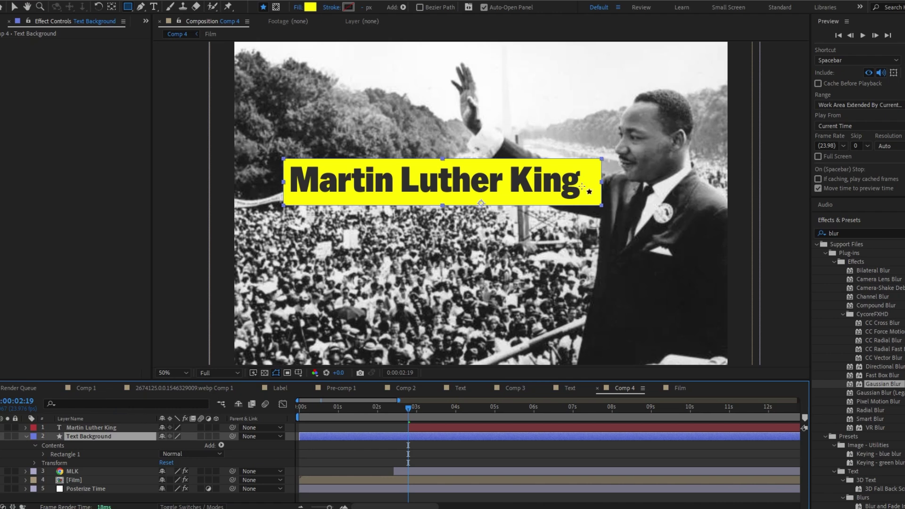
Set the yellow rectangle's anchor point at the middle of its left edge and resize and reposition it to fit closely around the text.
{"action": "key", "text": "v"}
{"action": "left_click_drag", "start_coordinate": [602, 183], "coordinate": [593, 183]}
{"action": "key", "text": "y"}
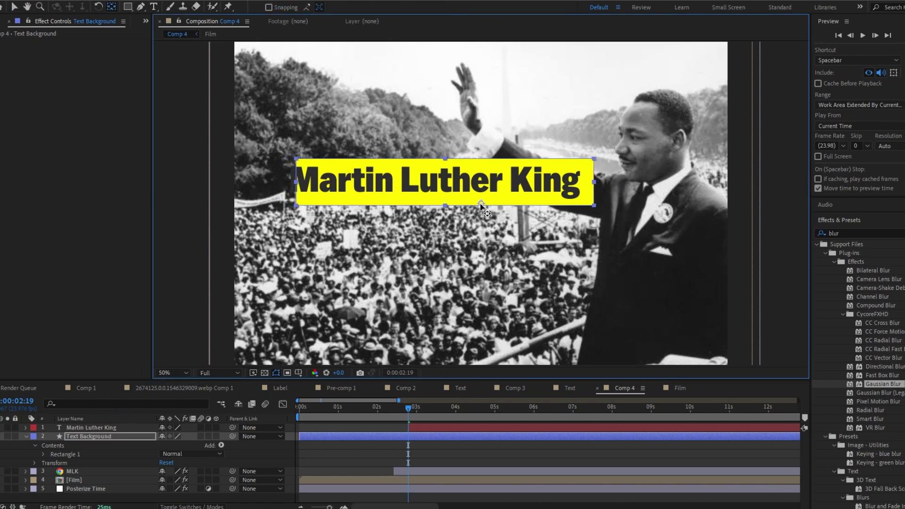
{"action": "left_click_drag", "start_coordinate": [480, 203], "coordinate": [296, 182]}
{"action": "key", "text": "v"}
{"action": "left_click_drag", "start_coordinate": [587, 187], "coordinate": [582, 184]}
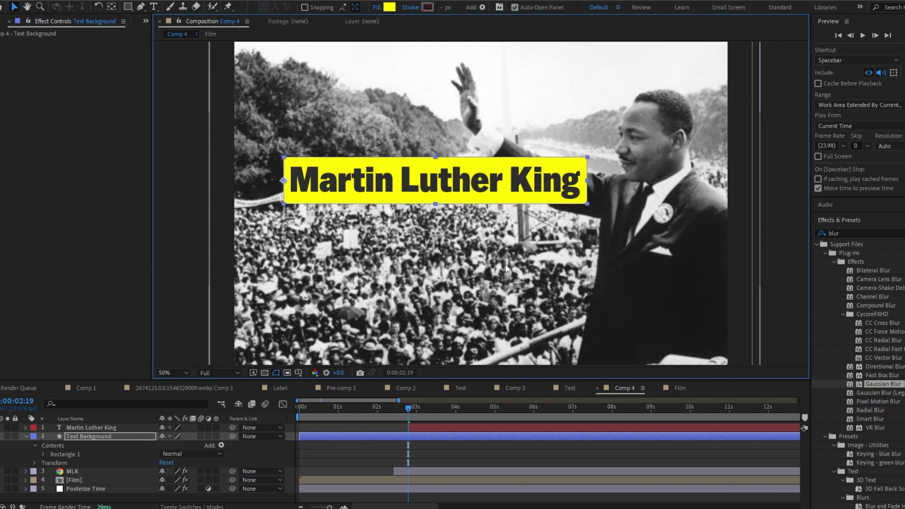
Make the Text Background layer start at 0:00:02:19, in line with the text layer.
{"action": "left_click", "coordinate": [365, 451]}
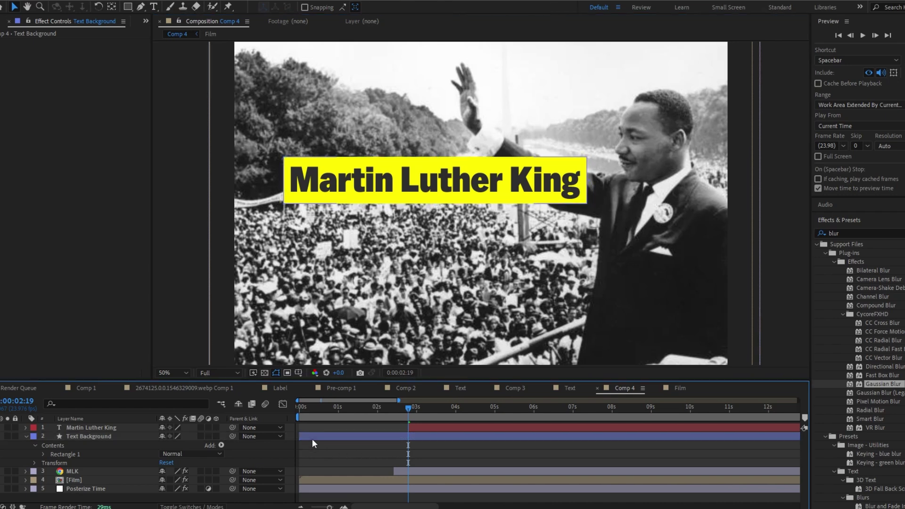
{"action": "left_click_drag", "start_coordinate": [312, 438], "coordinate": [422, 437]}
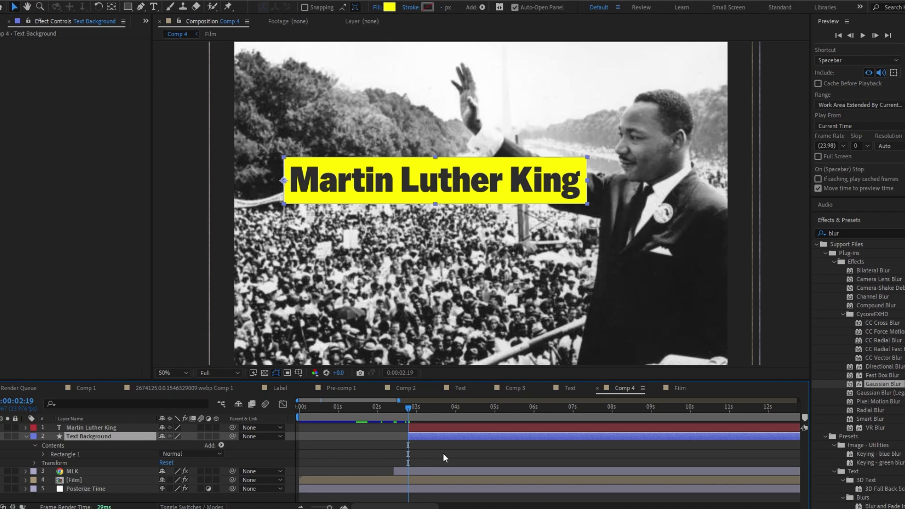
Set the Text Background layer as the text layer's alpha track matte and make the yellow background layer visible again.
{"action": "left_click", "coordinate": [443, 453]}
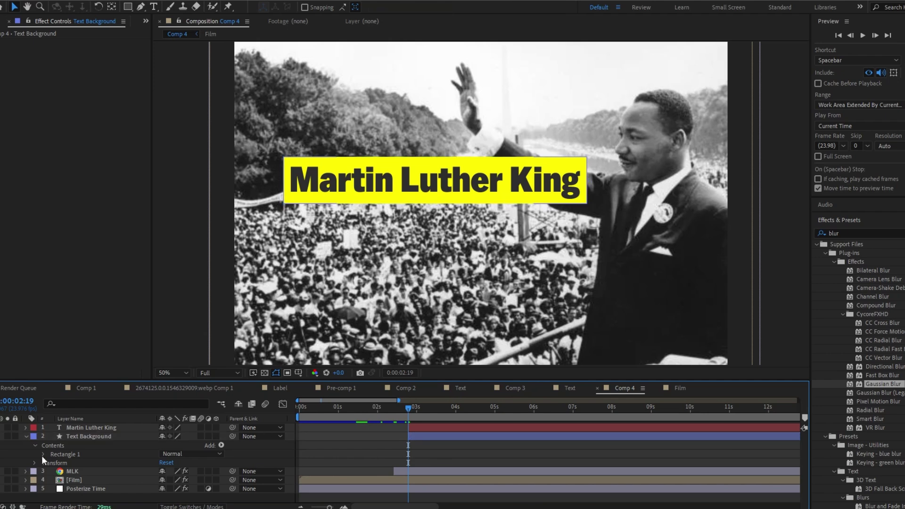
{"action": "left_click", "coordinate": [97, 428]}
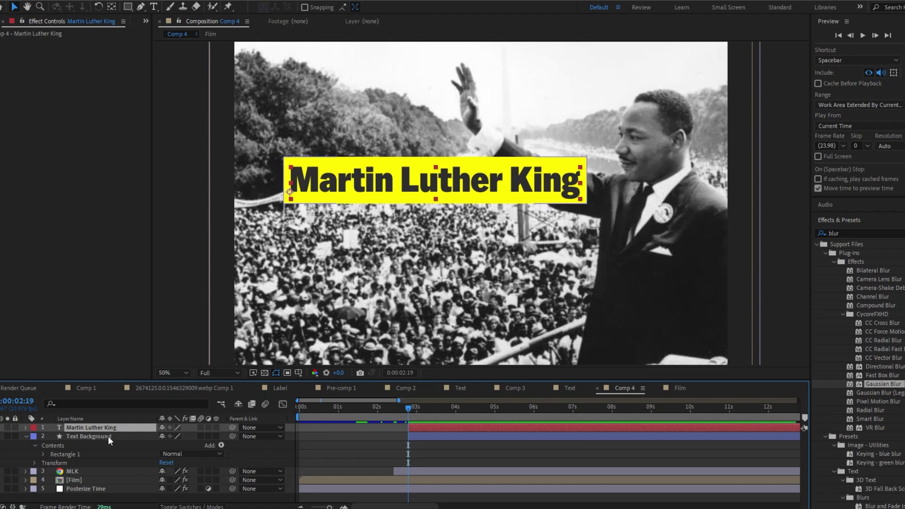
{"action": "left_click", "coordinate": [192, 506]}
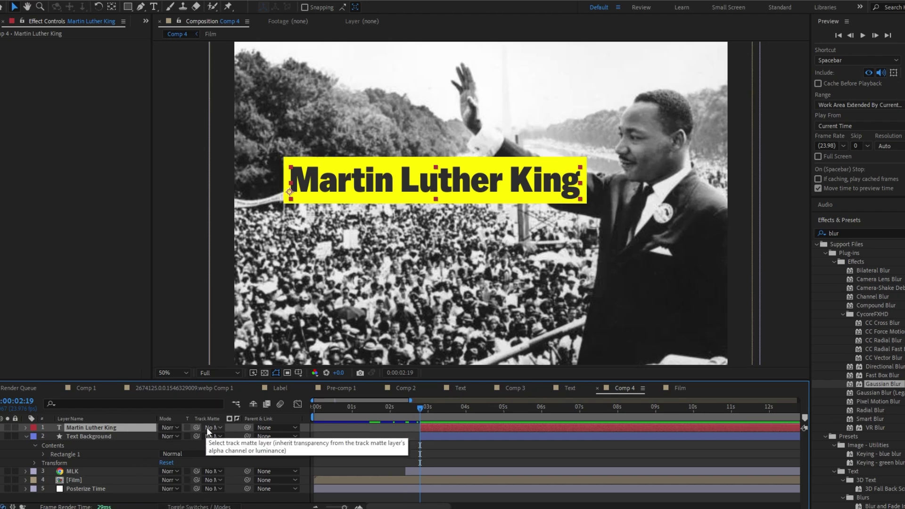
{"action": "left_click_drag", "start_coordinate": [196, 427], "coordinate": [227, 434]}
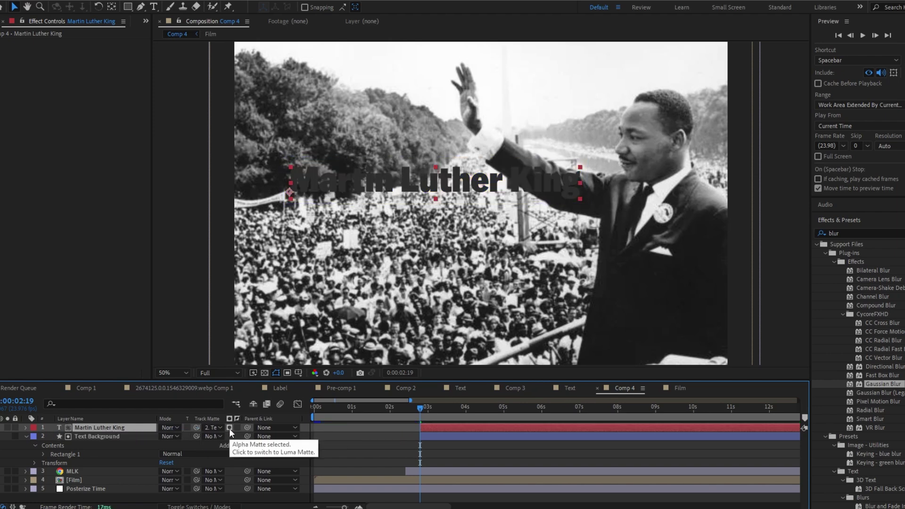
{"action": "left_click", "coordinate": [86, 436]}
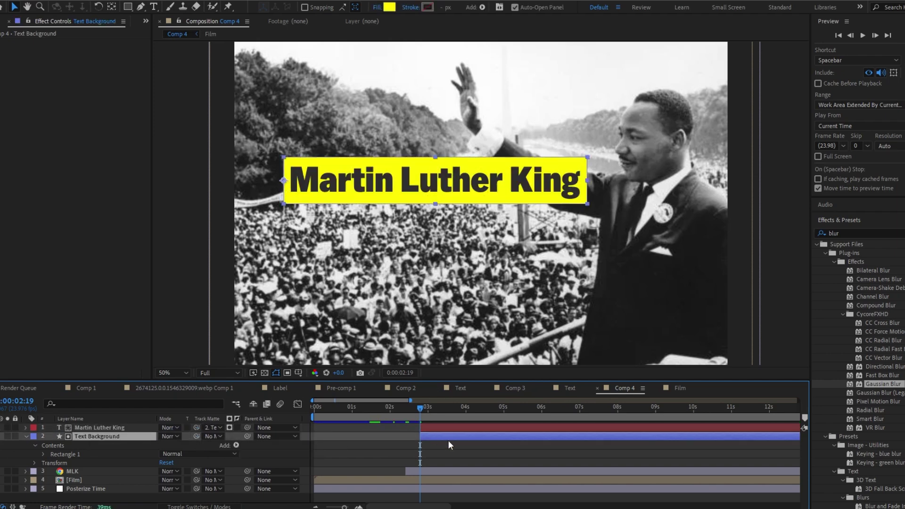
Try moving the text below the yellow box to test the matte, and undo the move.
{"action": "left_click", "coordinate": [111, 427]}
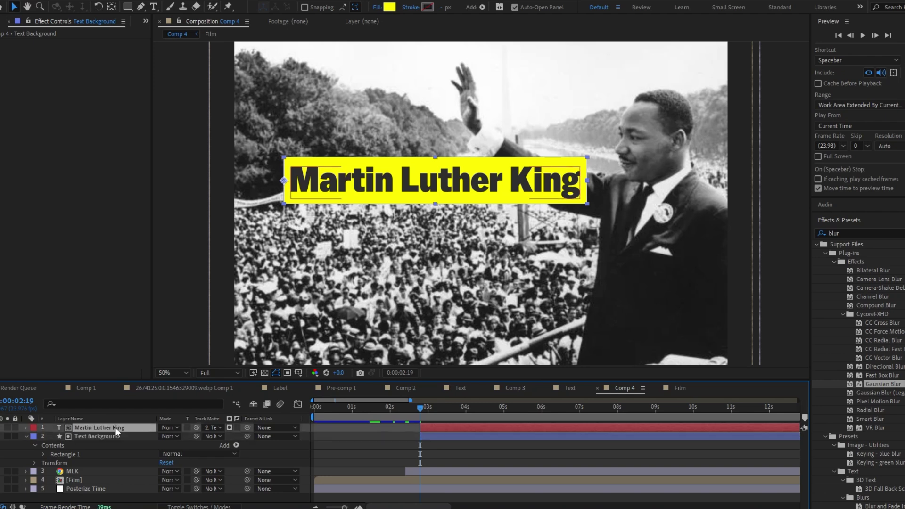
{"action": "left_click_drag", "start_coordinate": [408, 188], "coordinate": [543, 244]}
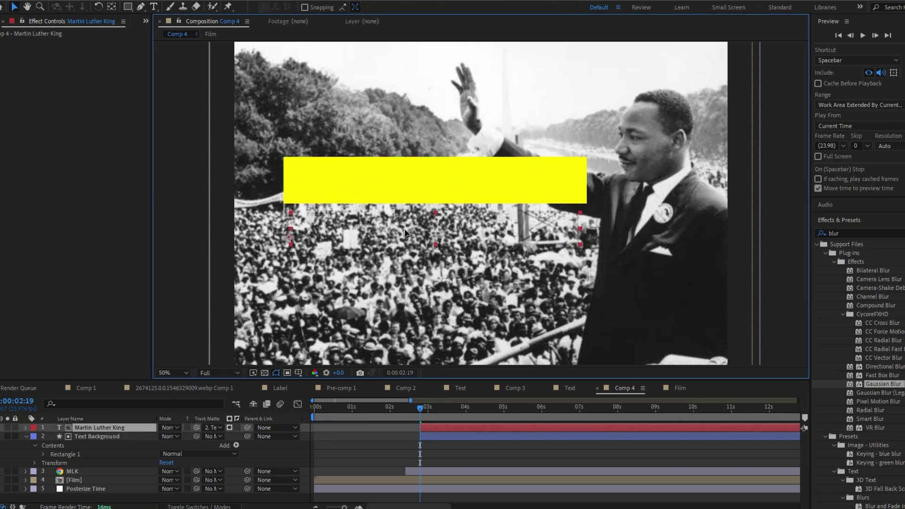
{"action": "key", "text": "ctrl+z"}
{"action": "left_click", "coordinate": [476, 452]}
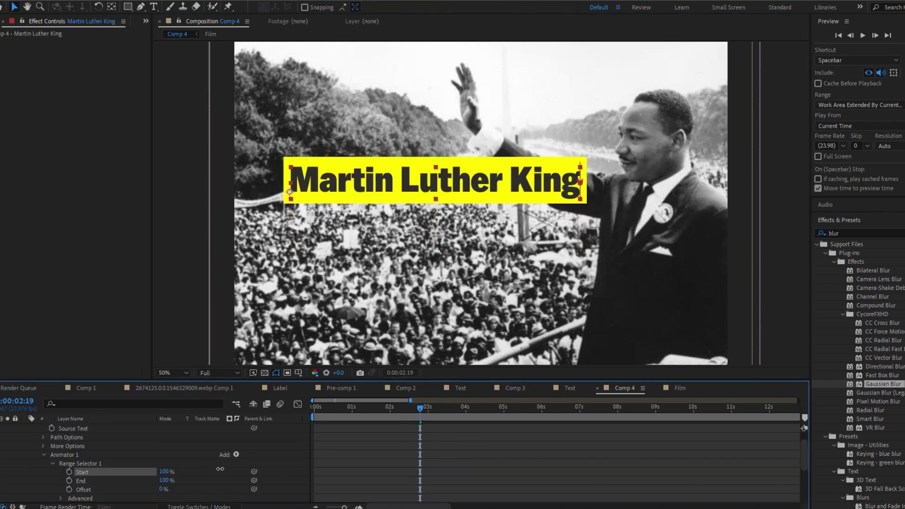
Animate the text's Range Selector 1 Start from 0% to 100%, ending at 0:00:02:19, and preview the reveal.
{"action": "left_click_drag", "start_coordinate": [171, 472], "coordinate": [164, 471]}
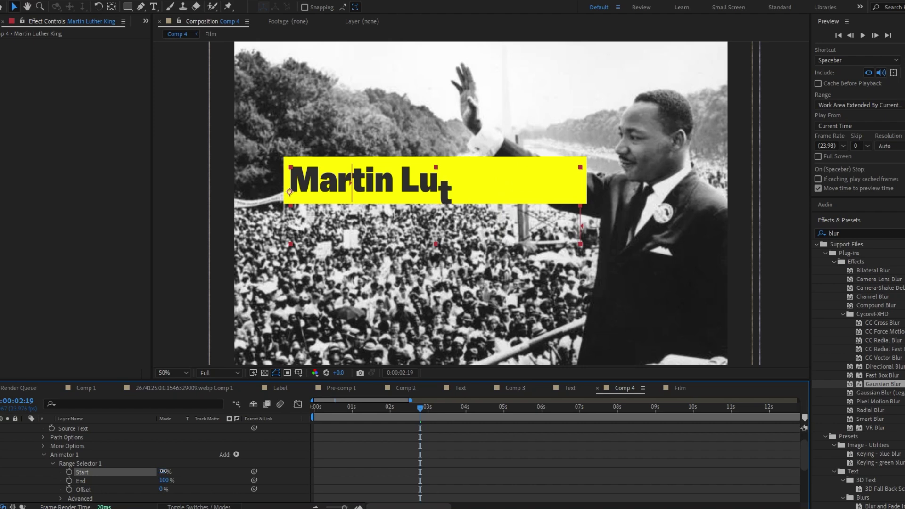
{"action": "left_click", "coordinate": [70, 472]}
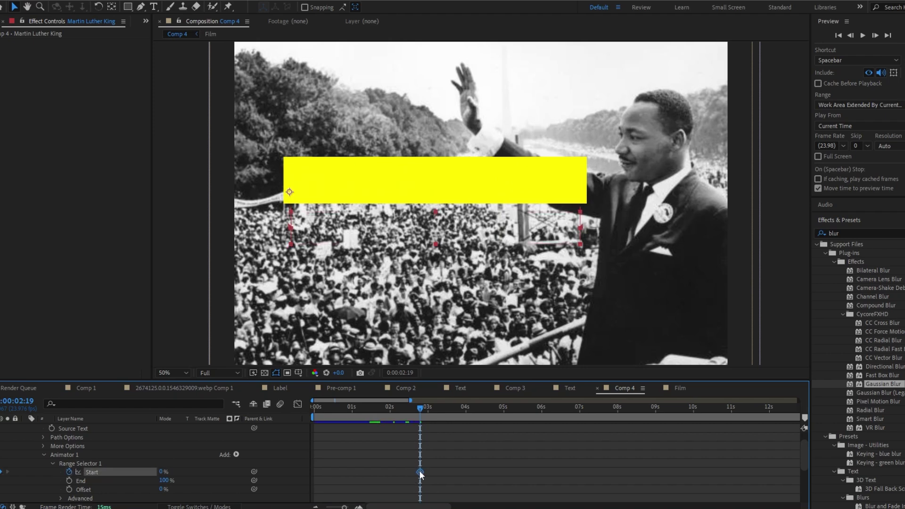
{"action": "left_click_drag", "start_coordinate": [420, 470], "coordinate": [410, 471]}
{"action": "left_click_drag", "start_coordinate": [161, 472], "coordinate": [226, 471]}
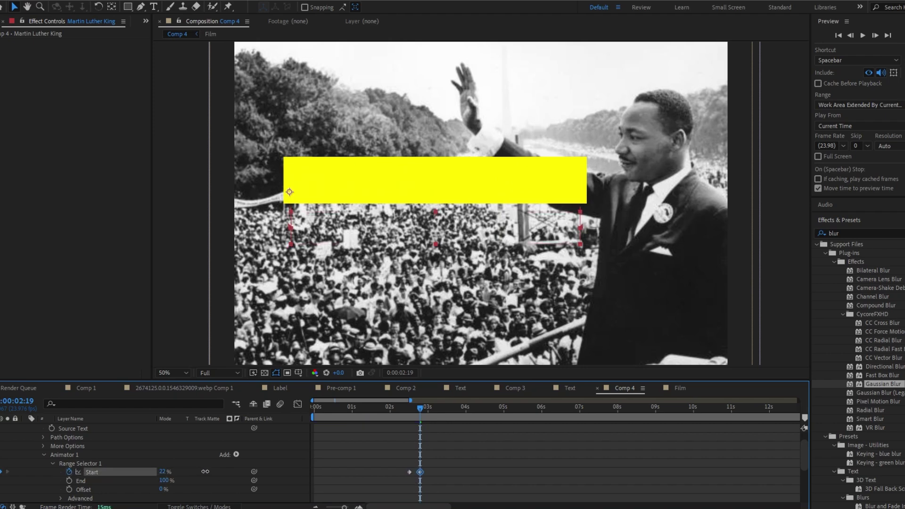
{"action": "left_click_drag", "start_coordinate": [421, 408], "coordinate": [411, 414]}
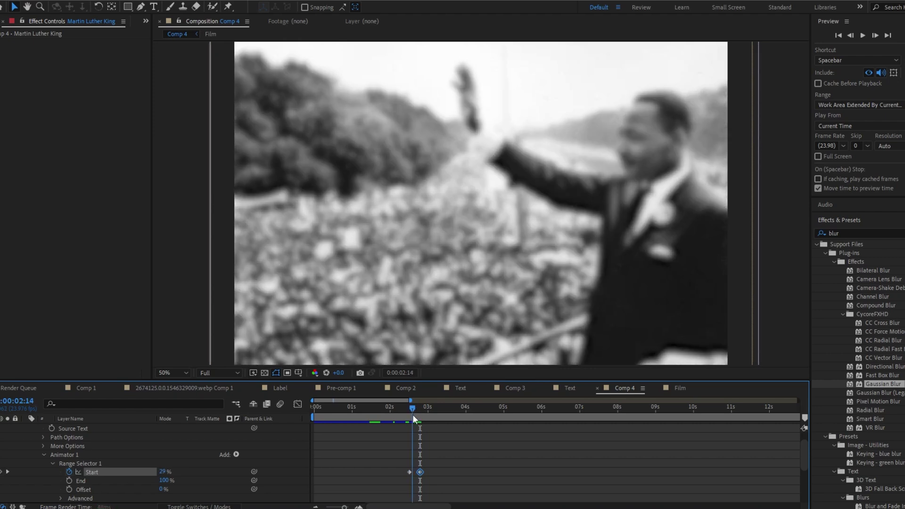
{"action": "key", "text": "space"}
{"action": "key", "text": "space"}
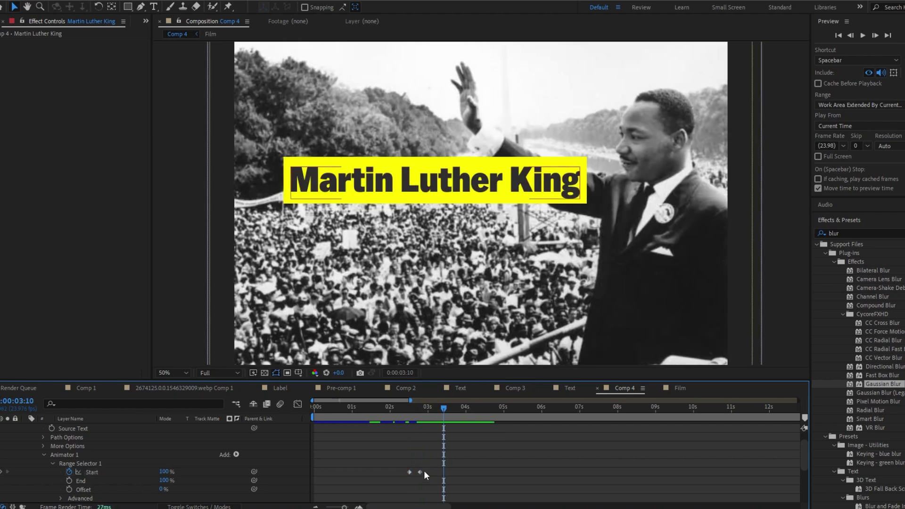
Shift both Start keyframes later so the text reveal begins at 0:00:02:19, and preview it.
{"action": "left_click_drag", "start_coordinate": [419, 470], "coordinate": [431, 471]}
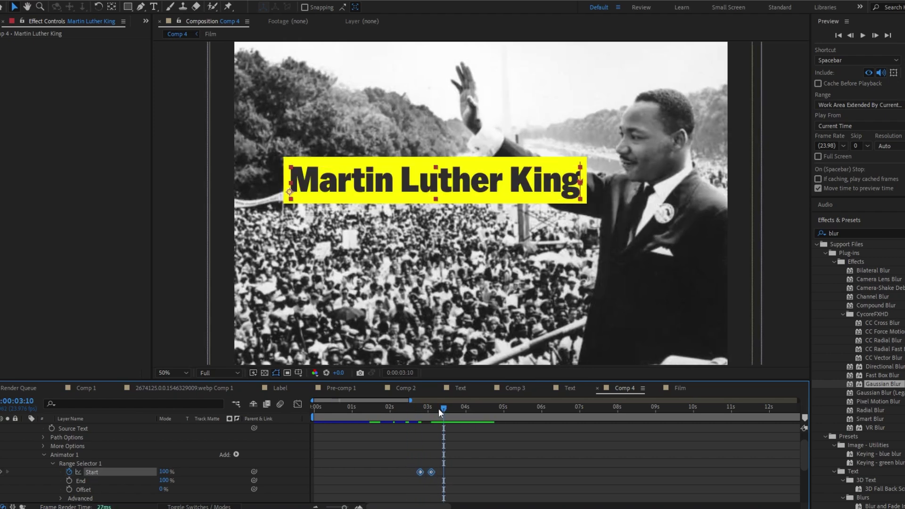
{"action": "left_click_drag", "start_coordinate": [438, 408], "coordinate": [421, 419]}
{"action": "key", "text": "space"}
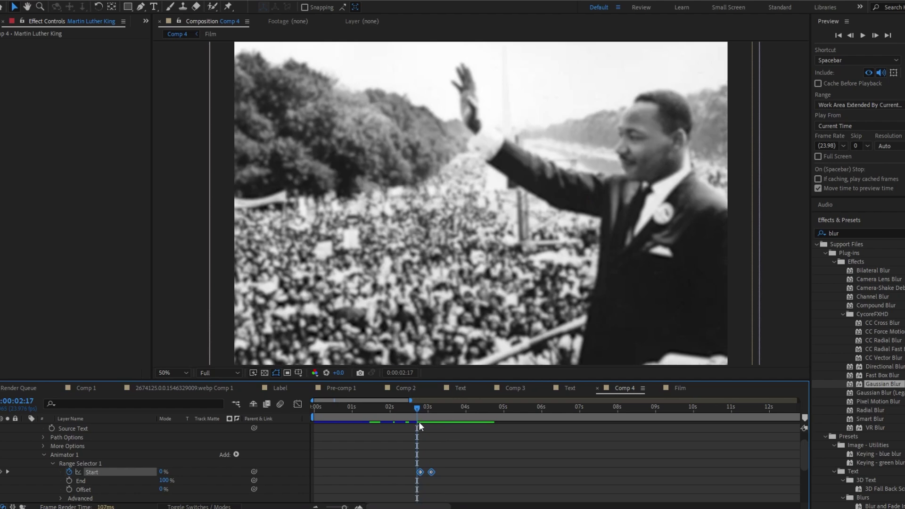
{"action": "key", "text": "space"}
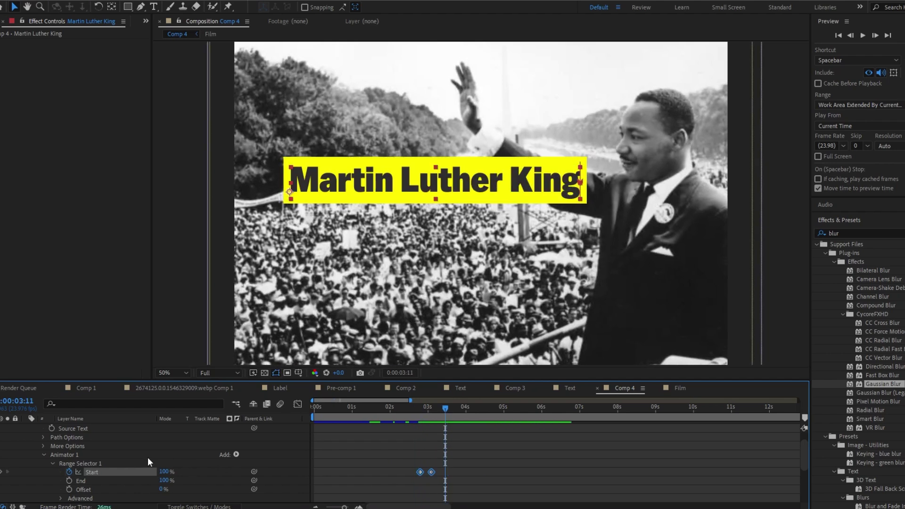
Base the text's range selector on Words, check the reveal, and collapse the layer's properties.
{"action": "scroll", "coordinate": [135, 464], "scroll_direction": "down", "scroll_amount": 1}
{"action": "left_click", "coordinate": [60, 471]}
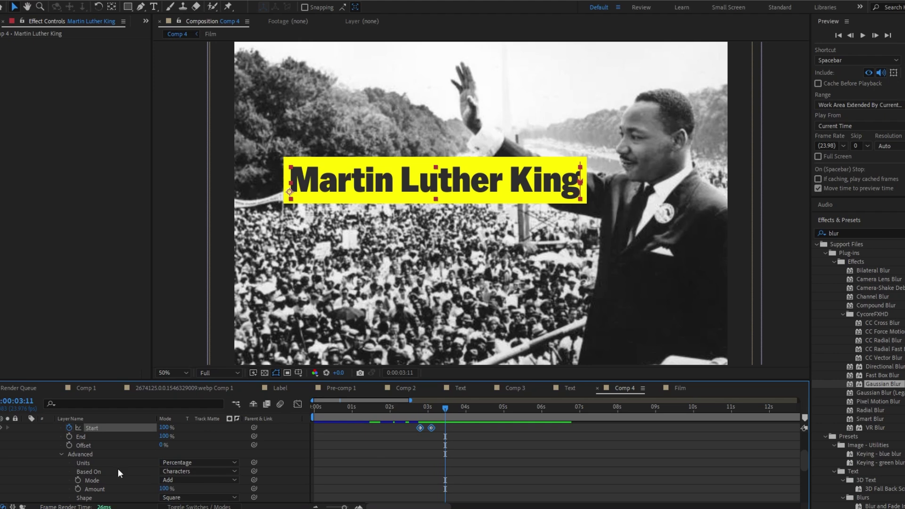
{"action": "left_click", "coordinate": [190, 446]}
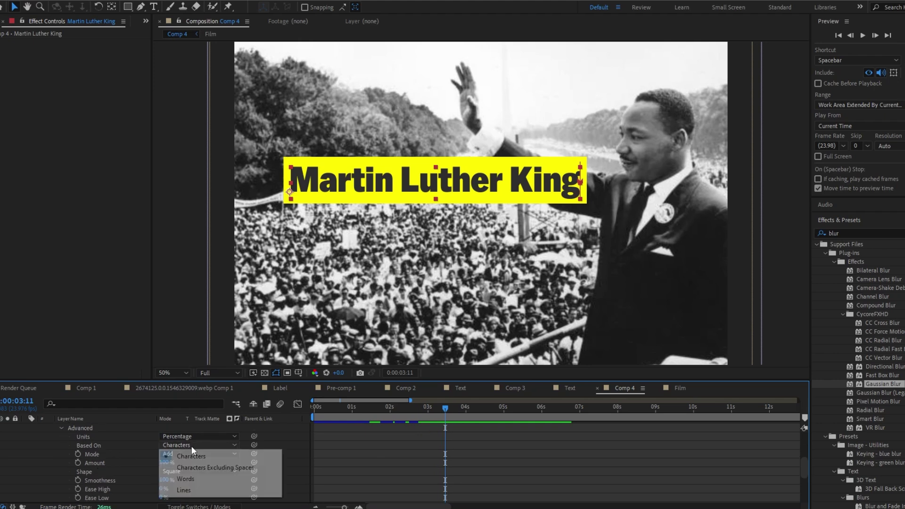
{"action": "left_click", "coordinate": [186, 478]}
{"action": "left_click", "coordinate": [427, 413]}
{"action": "mouse_move", "coordinate": [426, 414]}
{"action": "left_mouse_down"}
{"action": "mouse_move", "coordinate": [417, 417]}
{"action": "mouse_move", "coordinate": [438, 419]}
{"action": "left_mouse_up"}
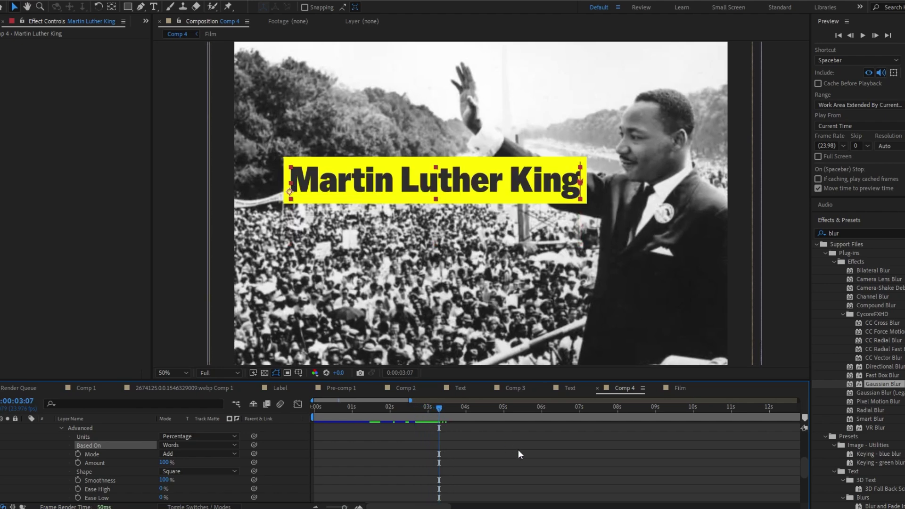
{"action": "left_click", "coordinate": [519, 450]}
{"action": "key", "text": "u"}
{"action": "key", "text": "F2"}
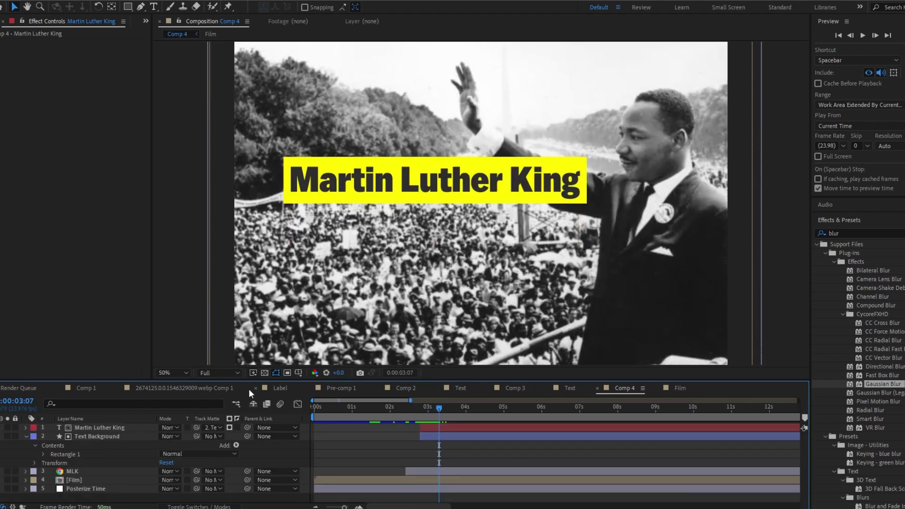
Reveal the Text Background layer's Scale and add a keyframe for its full size at 0:00:03:07.
{"action": "left_click", "coordinate": [97, 436]}
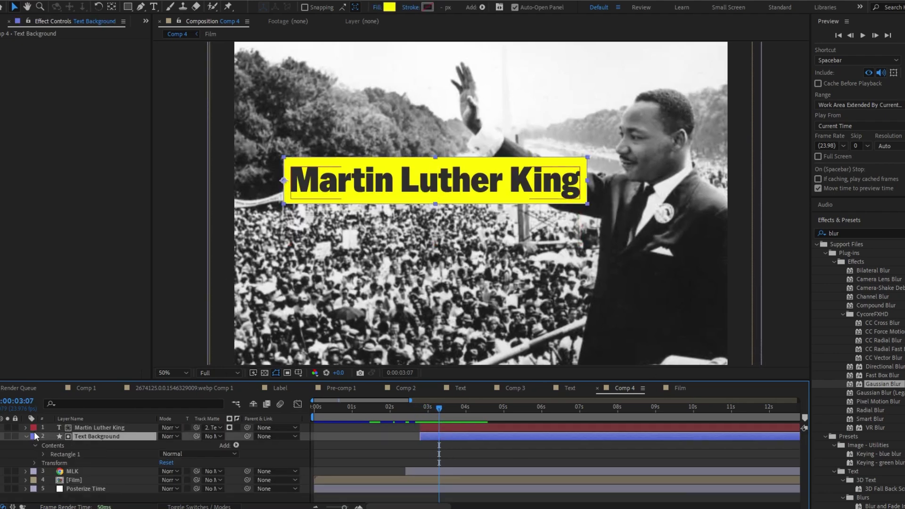
{"action": "key", "text": "s"}
{"action": "left_click", "coordinate": [51, 445]}
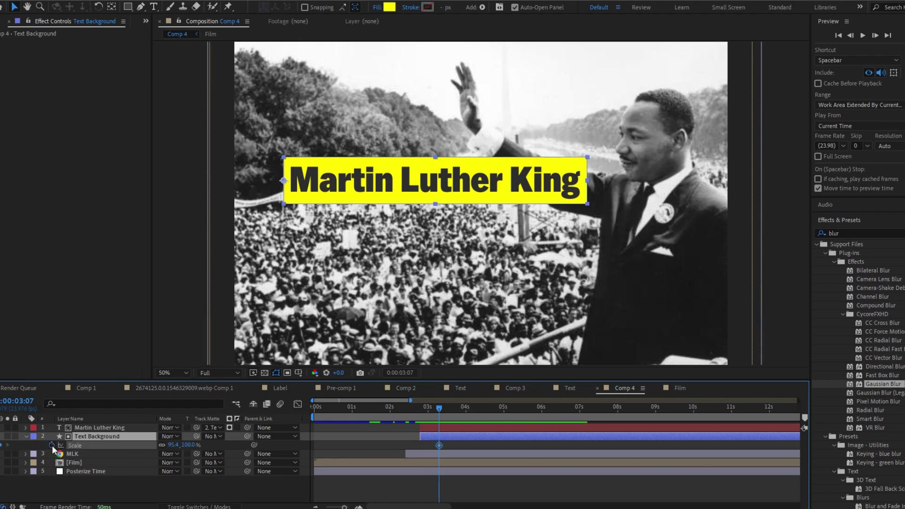
{"action": "left_click_drag", "start_coordinate": [438, 446], "coordinate": [425, 447]}
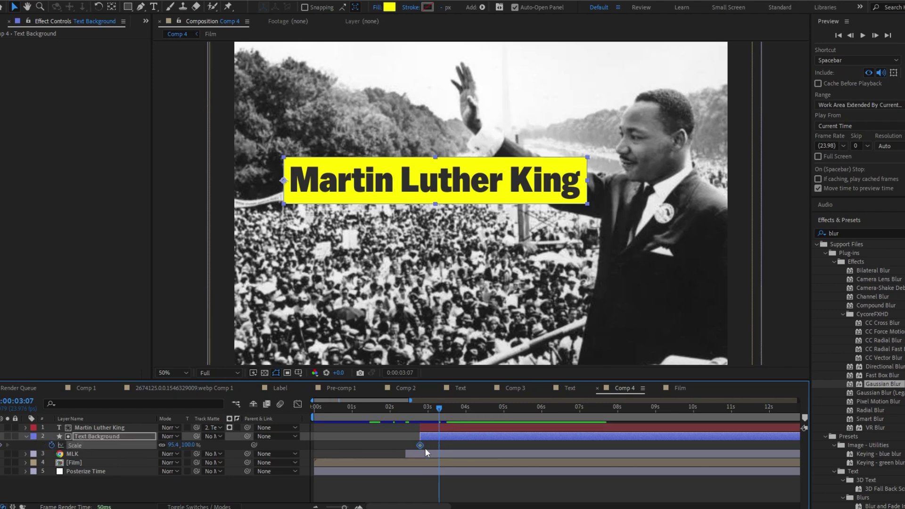
{"action": "left_click_drag", "start_coordinate": [438, 408], "coordinate": [425, 414]}
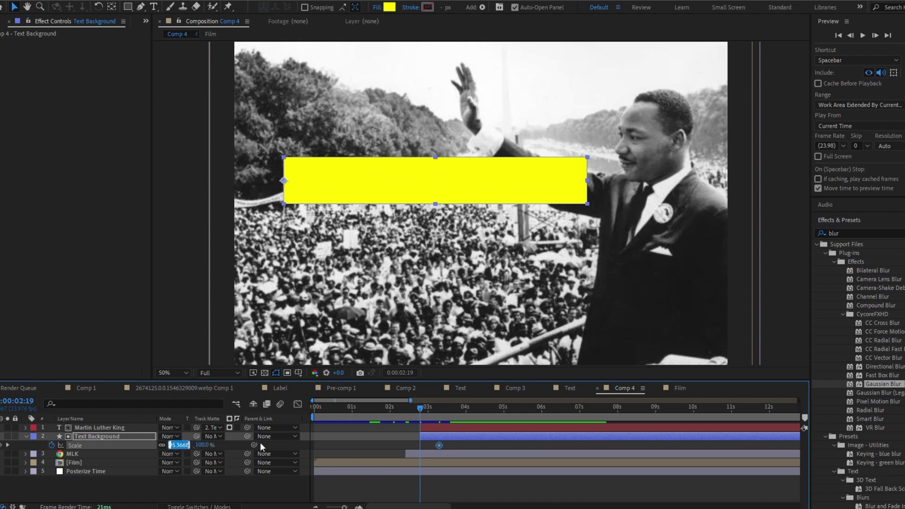
{"action": "type", "text": "0"}
{"action": "key", "text": "Return"}
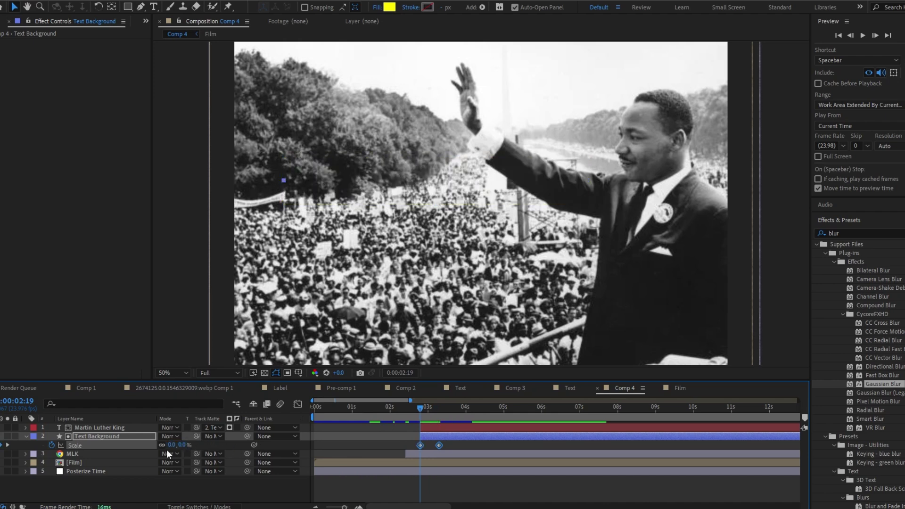
{"action": "left_click_drag", "start_coordinate": [425, 409], "coordinate": [437, 409]}
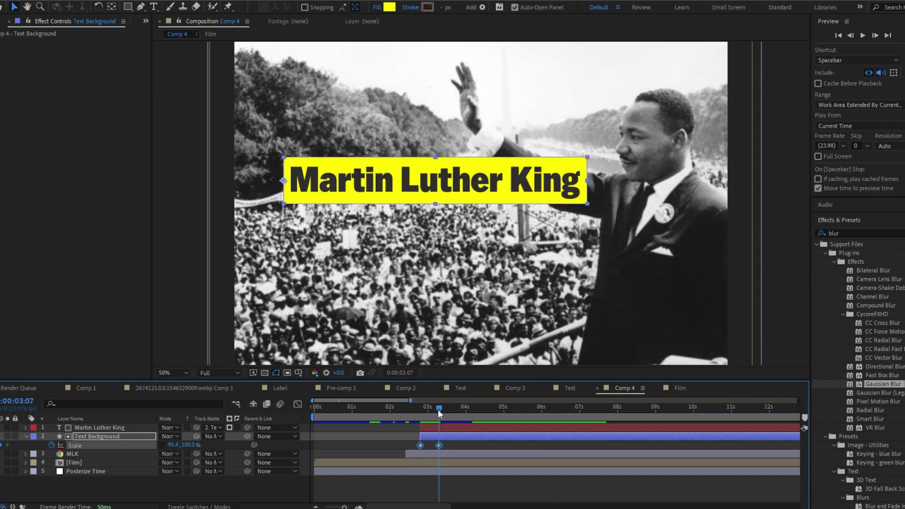
{"action": "key", "text": "Delete"}
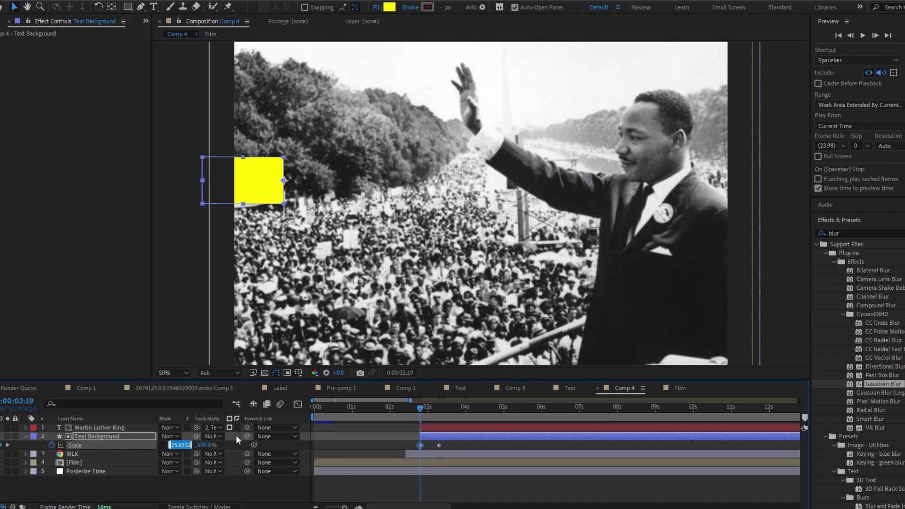
Set only the Text Background layer's horizontal scale to 0% at 0:00:02:19, keeping the vertical at 100%, and preview the animation.
{"action": "type", "text": "0"}
{"action": "key", "text": "Return"}
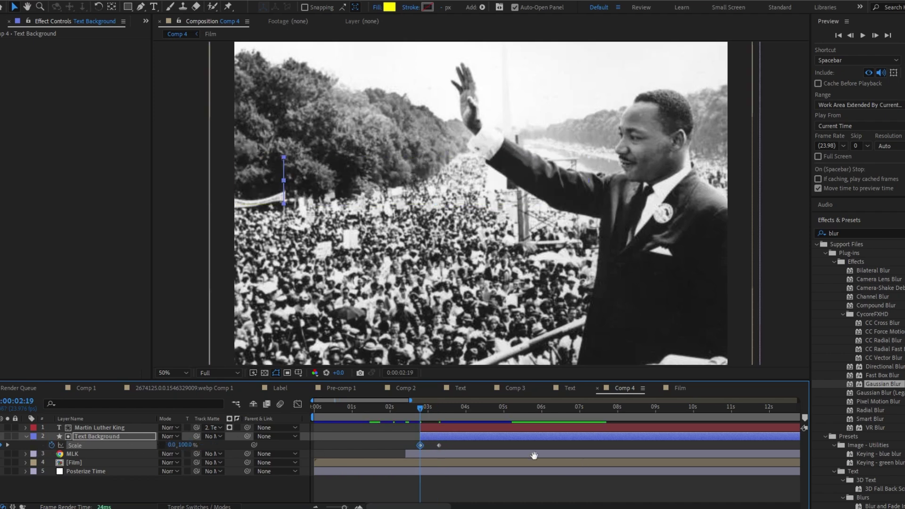
{"action": "key", "text": "space"}
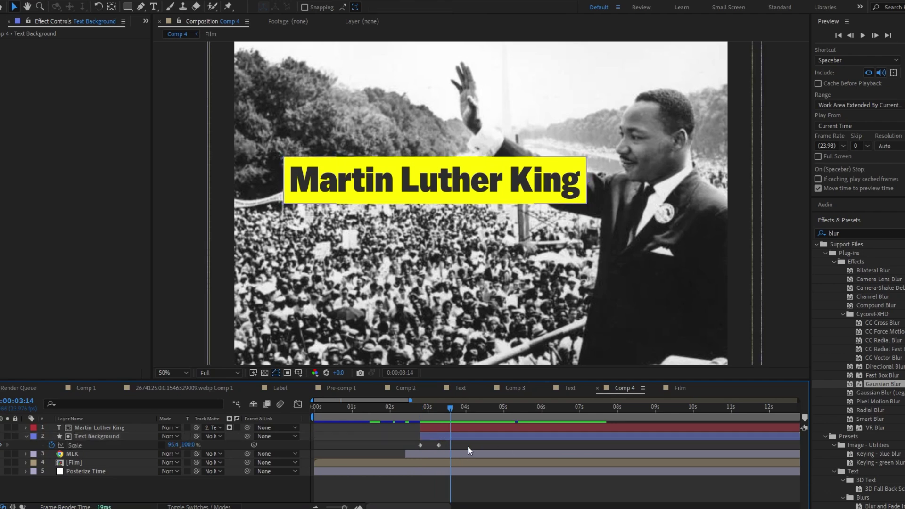
Apply Easy Ease to both Text Background Scale keyframes, shape their speed curve into a sharp central peak, and preview the motion.
{"action": "left_click_drag", "start_coordinate": [467, 446], "coordinate": [407, 447]}
{"action": "key", "text": "F9"}
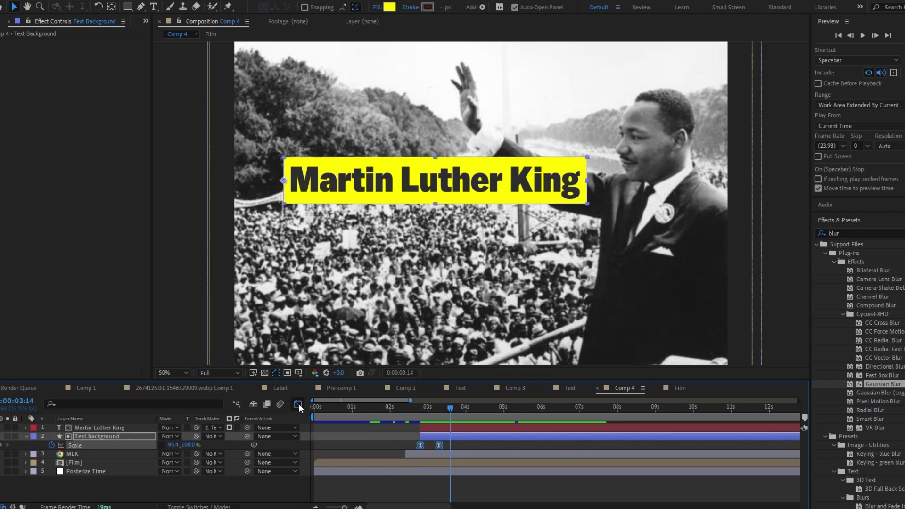
{"action": "left_click", "coordinate": [298, 404]}
{"action": "left_click", "coordinate": [518, 497]}
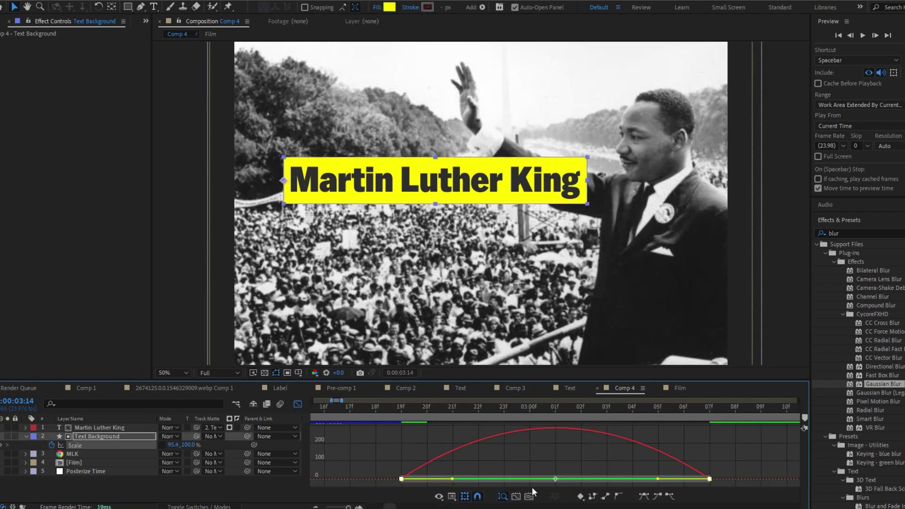
{"action": "left_click_drag", "start_coordinate": [659, 481], "coordinate": [559, 480]}
{"action": "left_click_drag", "start_coordinate": [452, 481], "coordinate": [549, 481]}
{"action": "left_click_drag", "start_coordinate": [608, 410], "coordinate": [472, 430]}
{"action": "key", "text": "space"}
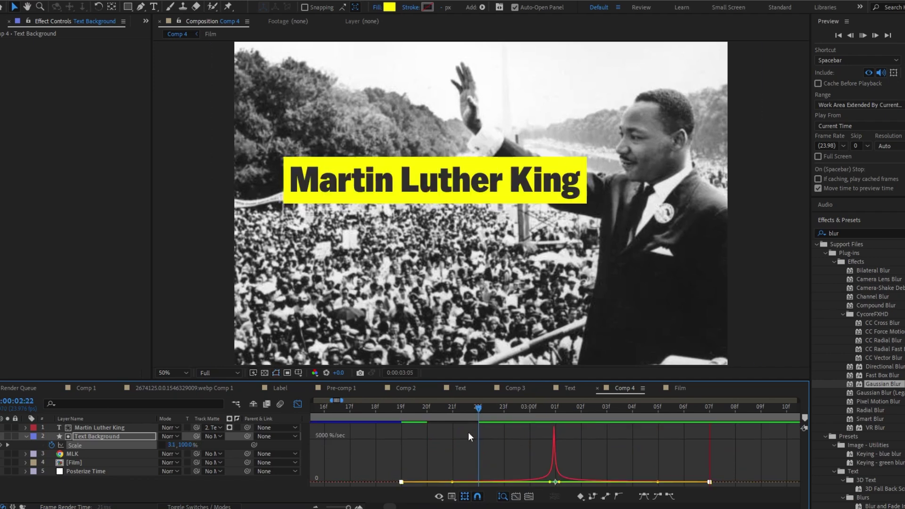
{"action": "key", "text": "space"}
{"action": "left_click", "coordinate": [297, 404]}
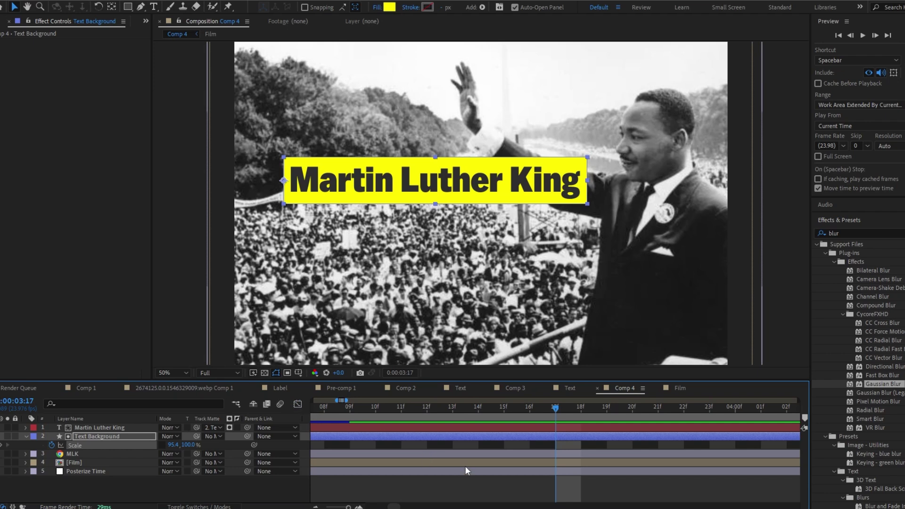
Reveal the Martin Luther King text layer's animated range selector Start property and apply Easy Ease to its two keyframes.
{"action": "left_click_drag", "start_coordinate": [349, 507], "coordinate": [342, 507]}
{"action": "left_click", "coordinate": [411, 481]}
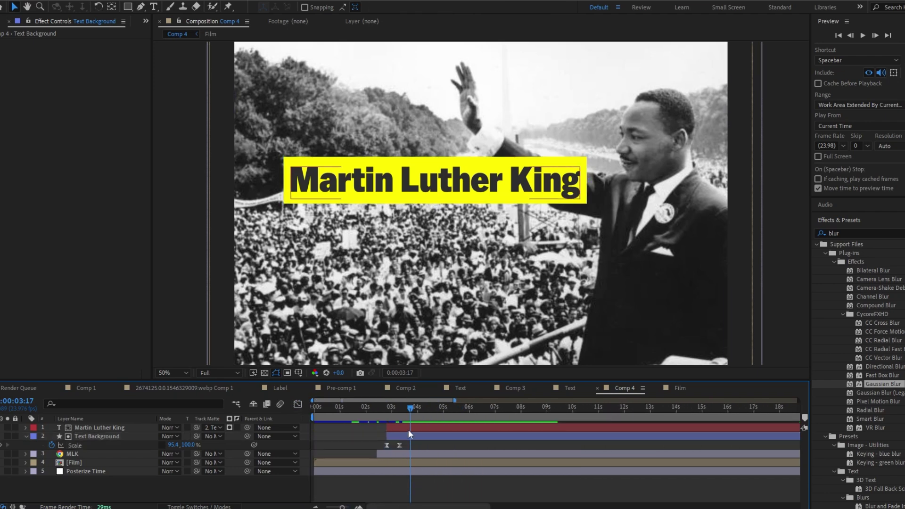
{"action": "left_click", "coordinate": [409, 428]}
{"action": "key", "text": "u"}
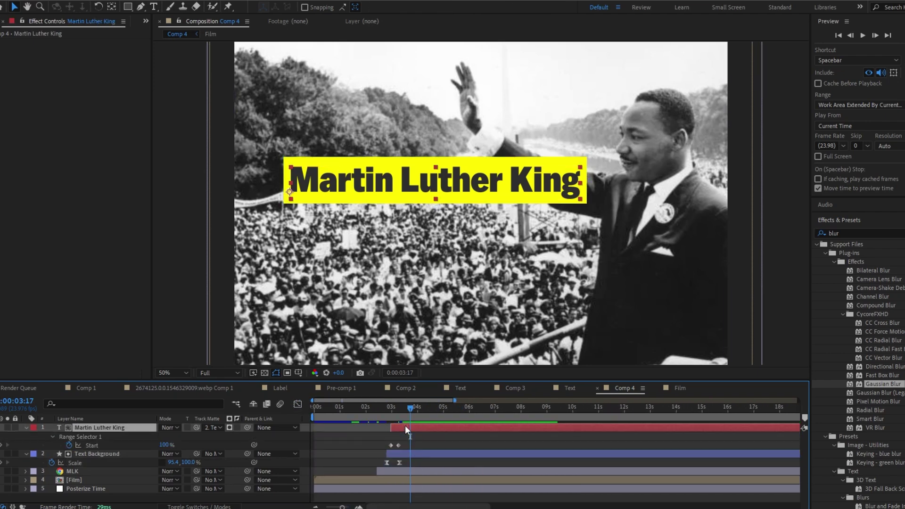
{"action": "left_click_drag", "start_coordinate": [400, 449], "coordinate": [376, 443]}
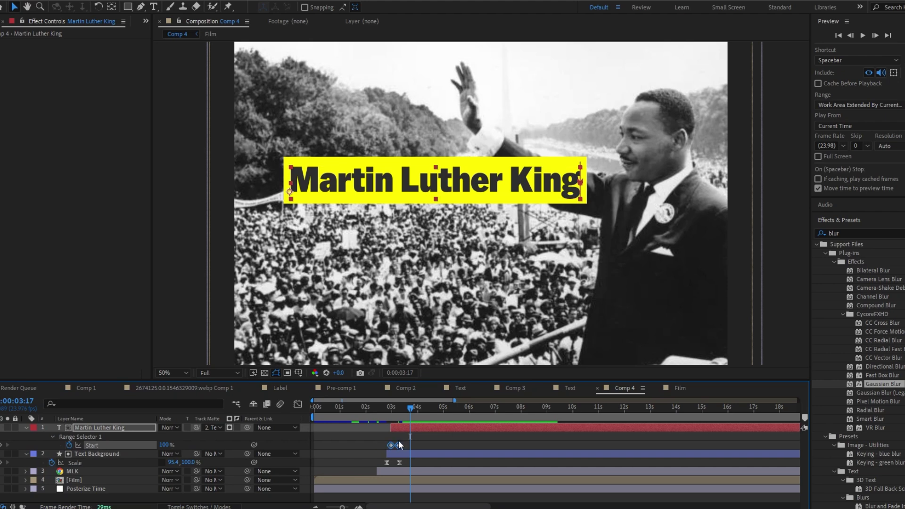
Shift the Martin Luther King text layer to start slightly after the Text Background layer and preview the reveal.
{"action": "left_click_drag", "start_coordinate": [410, 409], "coordinate": [382, 415]}
{"action": "mouse_move", "coordinate": [392, 409]}
{"action": "left_click", "coordinate": [406, 428]}
{"action": "key", "text": "bracketleft"}
{"action": "key", "text": "space"}
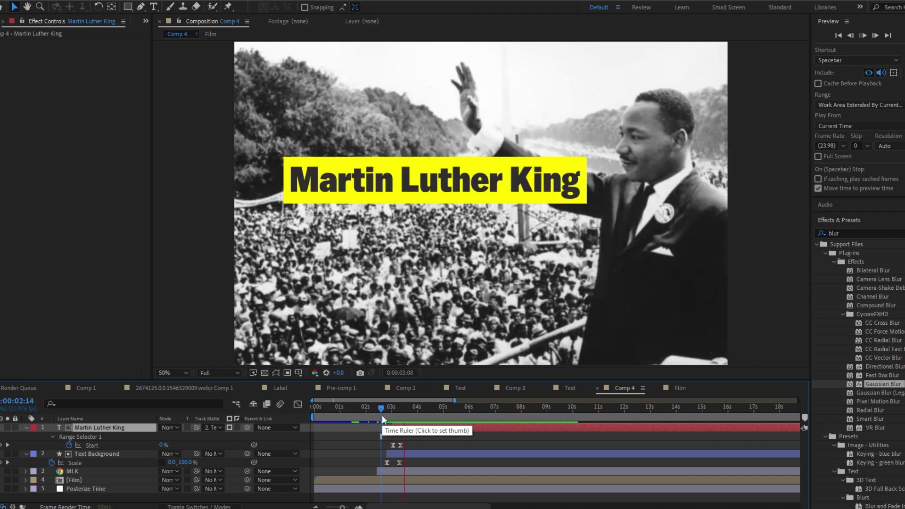
Slow down the title reveal by moving the ending Start and Scale keyframes to about 0:00:03:18, and preview it.
{"action": "left_click_drag", "start_coordinate": [400, 463], "coordinate": [411, 445]}
{"action": "left_click_drag", "start_coordinate": [412, 408], "coordinate": [381, 415]}
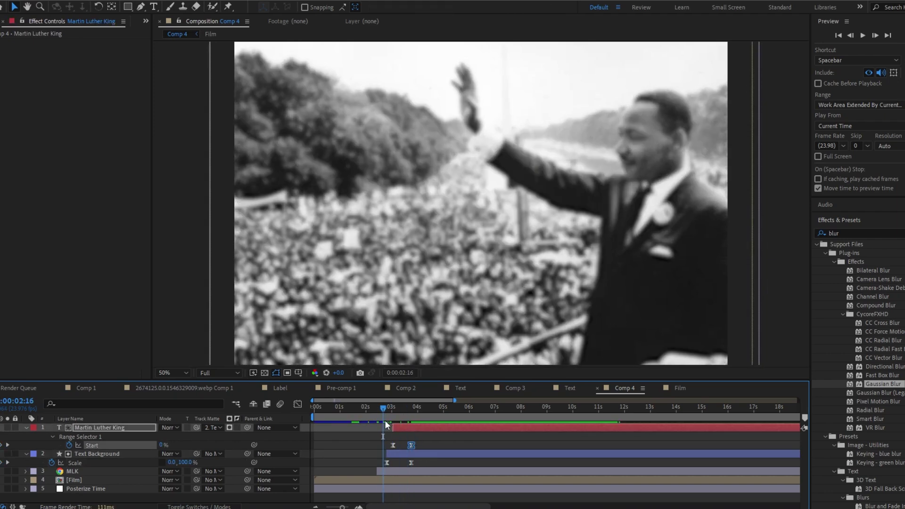
{"action": "key", "text": "space"}
{"action": "key", "text": "space"}
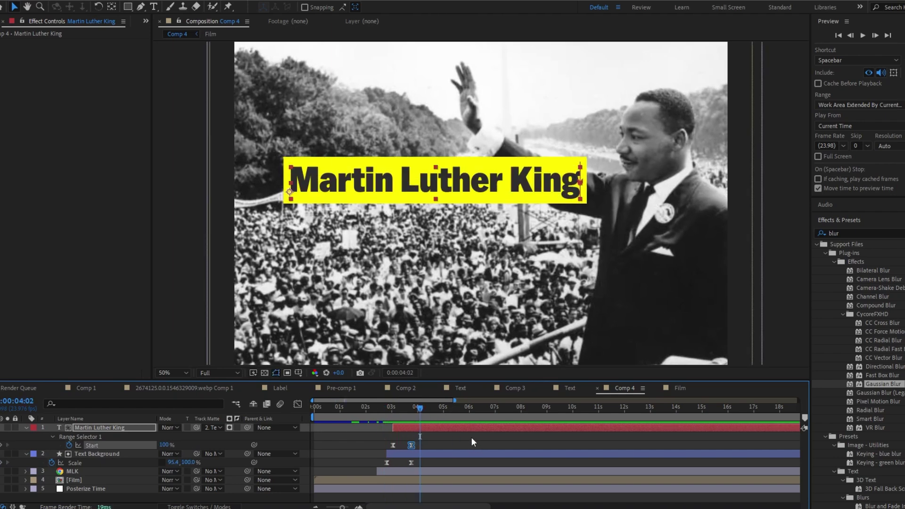
{"action": "left_click", "coordinate": [454, 439]}
{"action": "scroll", "coordinate": [463, 275], "scroll_direction": "down", "scroll_amount": 1}
{"action": "scroll", "coordinate": [461, 264], "scroll_direction": "up", "scroll_amount": 1}
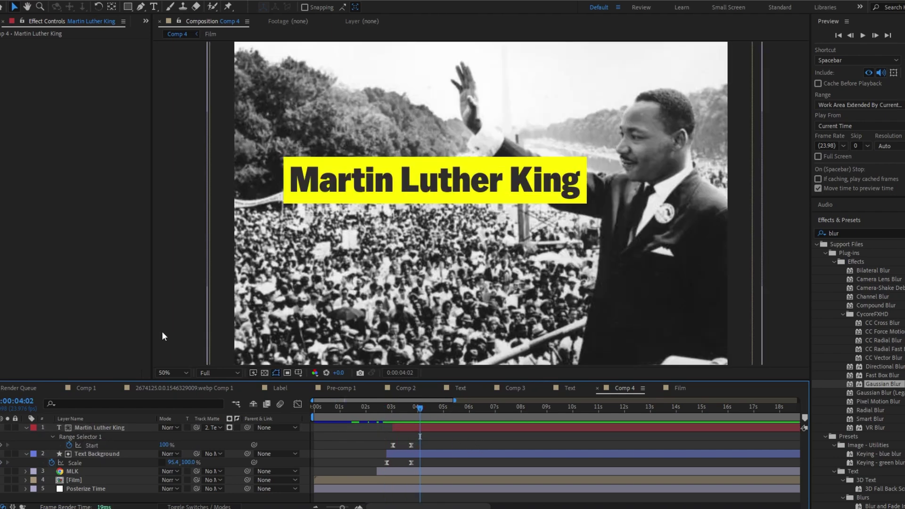
Pre-compose the Martin Luther King and Text Background layers as "Text", moving all attributes into the new composition.
{"action": "left_click", "coordinate": [98, 427]}
{"action": "left_click", "coordinate": [85, 453], "text": "shift"}
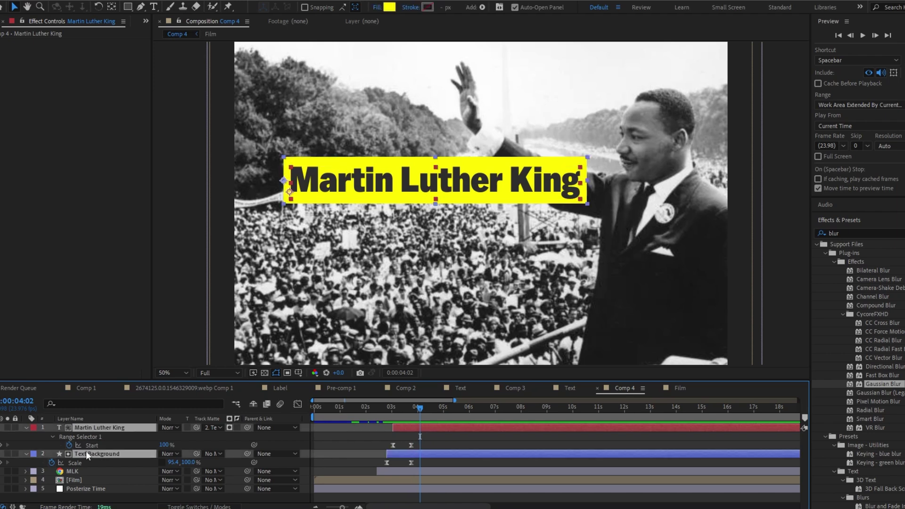
{"action": "key", "text": "ctrl+shift+c"}
{"action": "type", "text": "Text"}
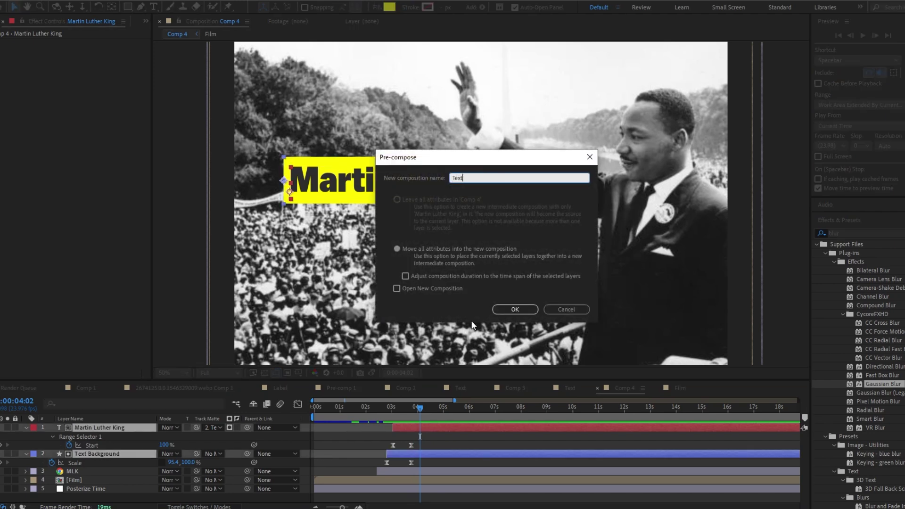
{"action": "left_click", "coordinate": [397, 249]}
{"action": "left_click", "coordinate": [515, 309]}
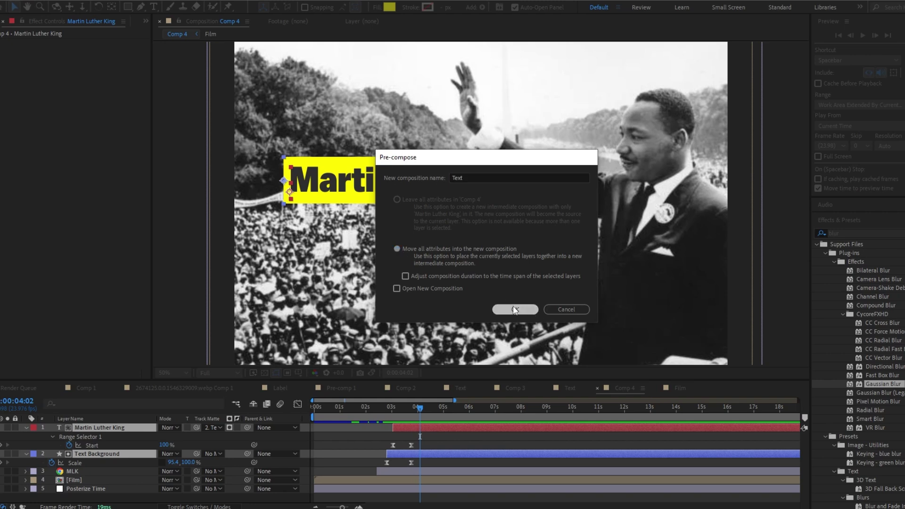
Trim the [Text] layer to start at about 0:00:02:15, check its precomp's contents, and hide it in Comp 4.
{"action": "double_click", "coordinate": [384, 429]}
{"action": "left_click_drag", "start_coordinate": [380, 431], "coordinate": [352, 430]}
{"action": "left_click", "coordinate": [405, 459]}
{"action": "key", "text": "g"}
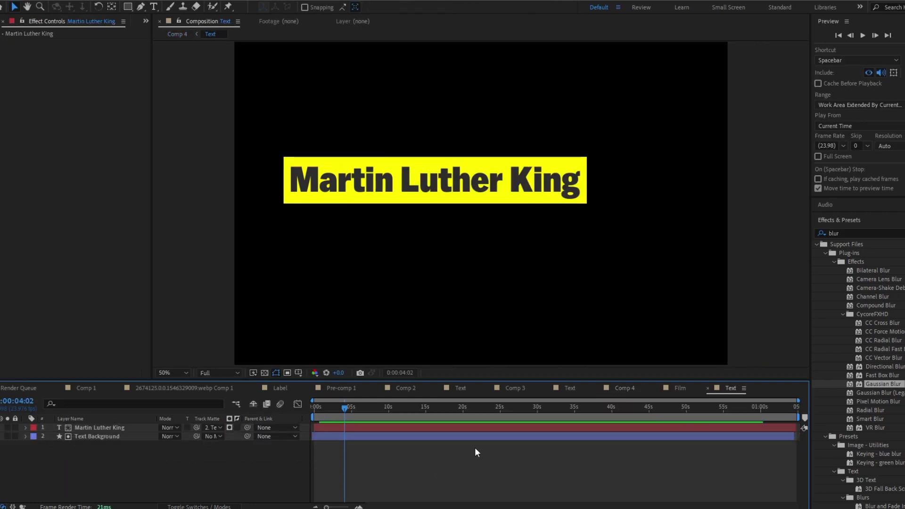
{"action": "key", "text": "Tab"}
{"action": "left_click", "coordinate": [430, 450]}
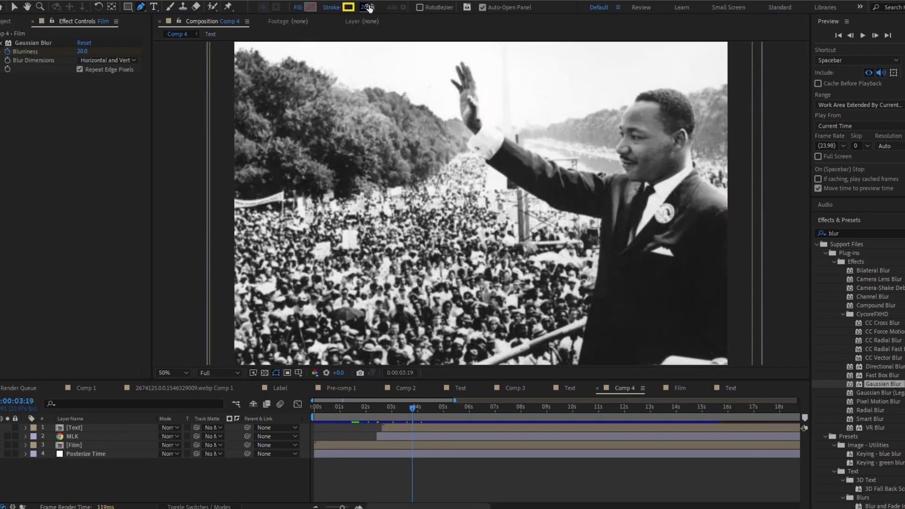
Trace the waving man's outline with the Pen tool as a closed shape with a 23 px yellow stroke and no fill.
{"action": "left_click", "coordinate": [367, 6]}
{"action": "left_click", "coordinate": [460, 61]}
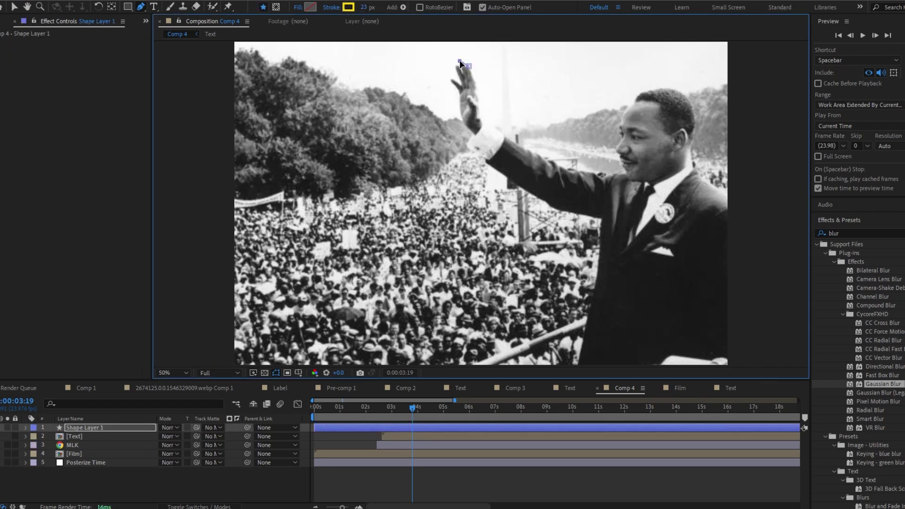
{"action": "left_click", "coordinate": [458, 93]}
{"action": "left_click", "coordinate": [553, 207]}
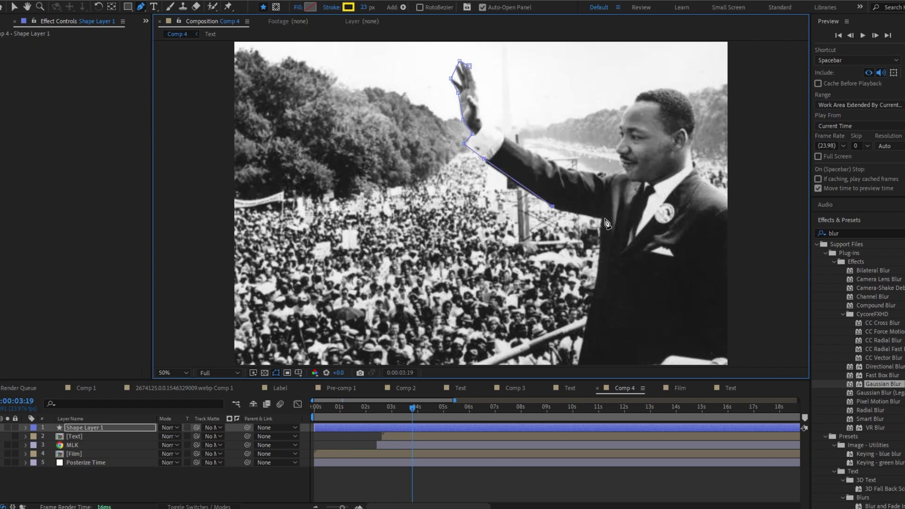
{"action": "left_click", "coordinate": [603, 218]}
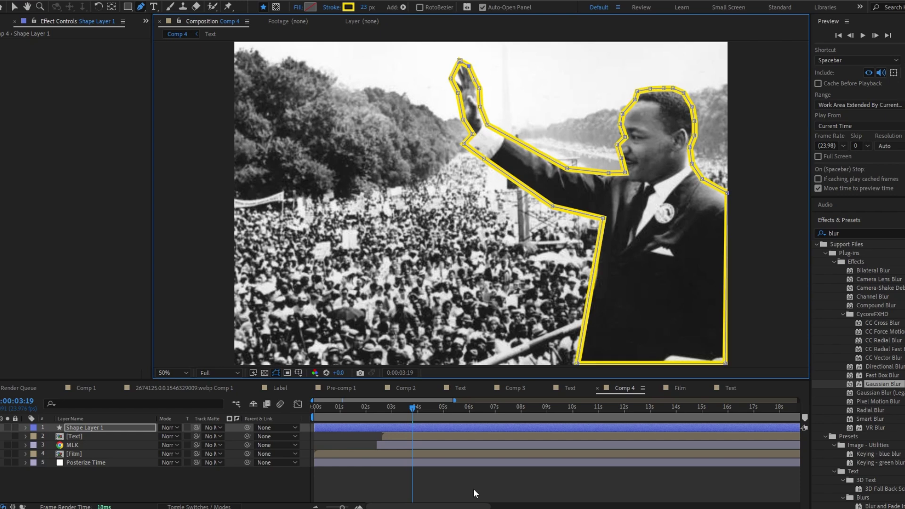
{"action": "left_click", "coordinate": [541, 491]}
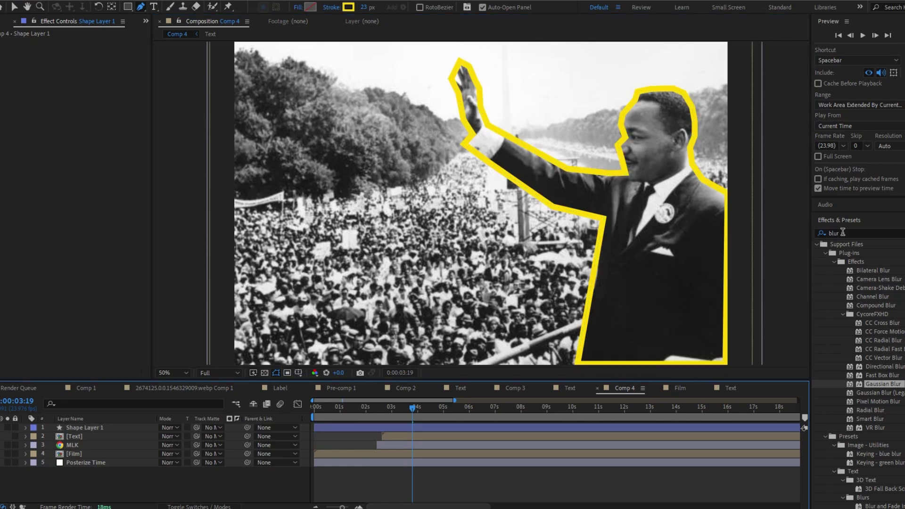
Find the Glow effect and apply it to Shape Layer 1.
{"action": "left_click", "coordinate": [842, 231]}
{"action": "type", "text": "glow"}
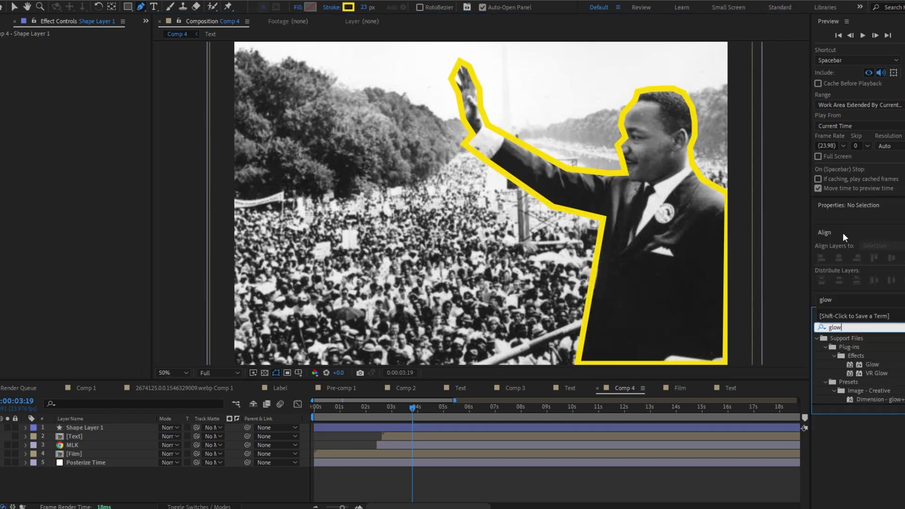
{"action": "left_click_drag", "start_coordinate": [871, 365], "coordinate": [360, 427]}
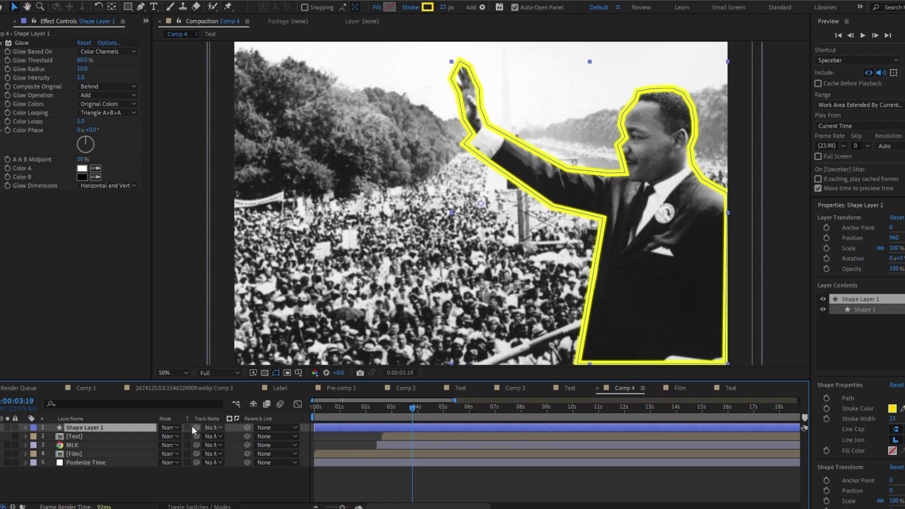
Try the Overlay blending mode on Shape Layer 1.
{"action": "left_click", "coordinate": [171, 429]}
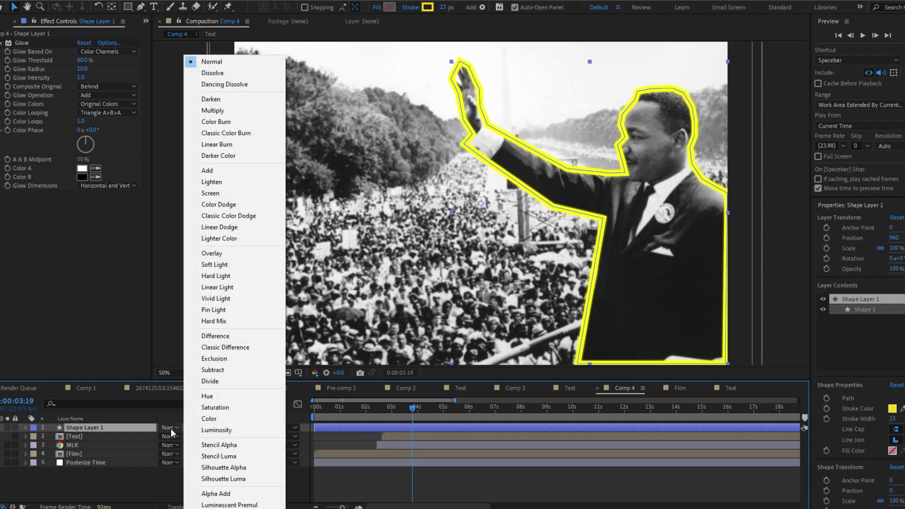
{"action": "left_click", "coordinate": [212, 253]}
{"action": "left_click", "coordinate": [530, 484]}
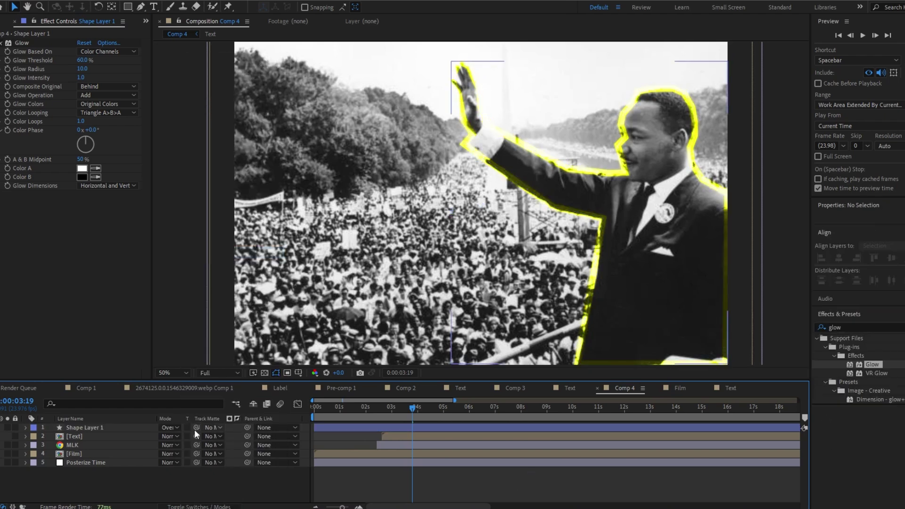
Set Shape Layer 1's blending mode to Multiply.
{"action": "left_click", "coordinate": [170, 427]}
{"action": "left_click", "coordinate": [217, 111]}
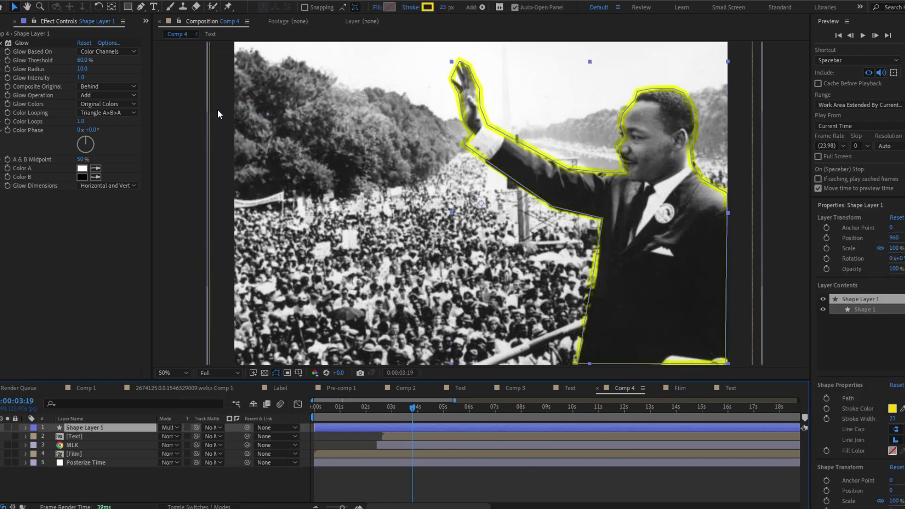
{"action": "left_click", "coordinate": [474, 482]}
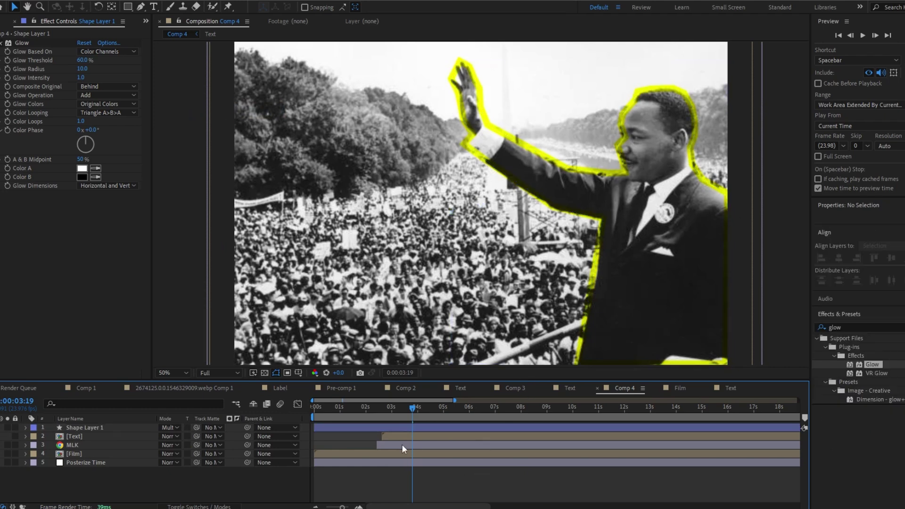
Expand Shape Layer 1 and add Trim Paths to its contents.
{"action": "left_click", "coordinate": [331, 429]}
{"action": "left_click", "coordinate": [26, 427]}
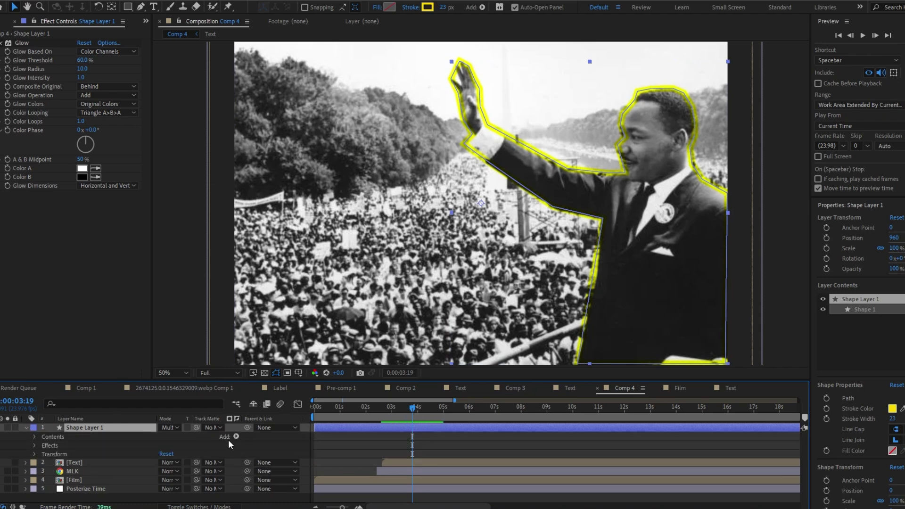
{"action": "left_click", "coordinate": [236, 436]}
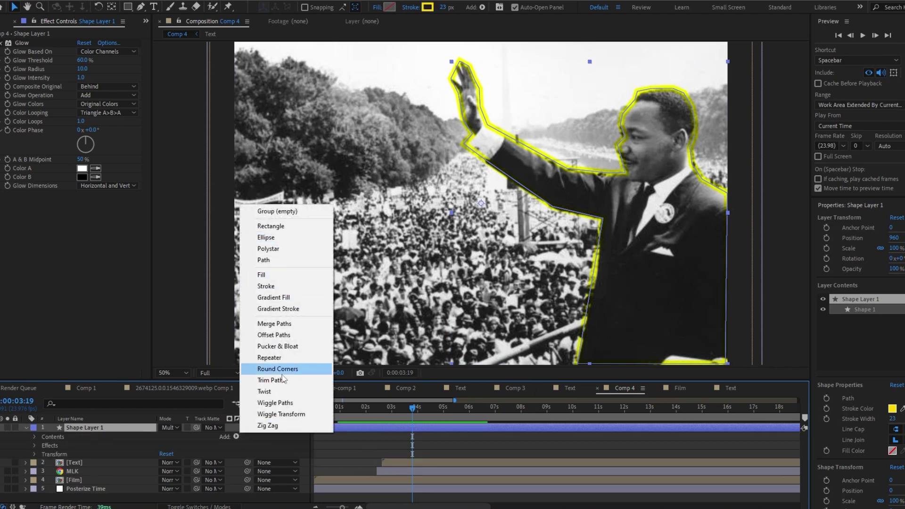
{"action": "left_click", "coordinate": [277, 379]}
Animate the Trim Paths End from 0% at 0:00:03:14 to 100% at 0:00:04:04.
{"action": "mouse_move", "coordinate": [414, 408]}
{"action": "left_mouse_down"}
{"action": "mouse_move", "coordinate": [315, 422]}
{"action": "mouse_move", "coordinate": [406, 409]}
{"action": "left_mouse_up"}
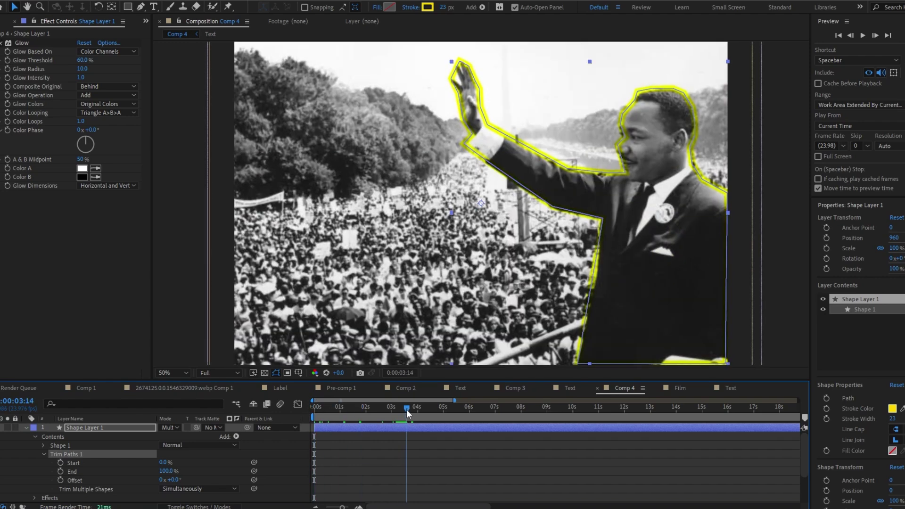
{"action": "left_click", "coordinate": [59, 471]}
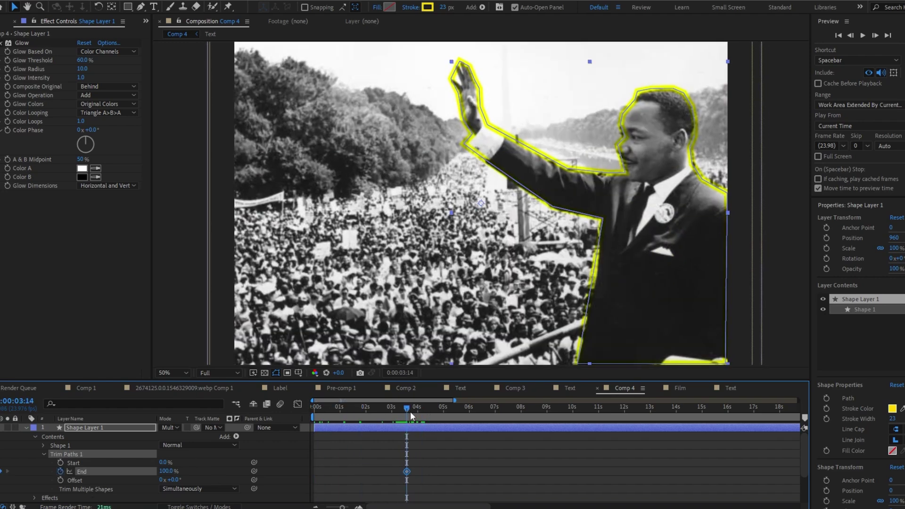
{"action": "left_click_drag", "start_coordinate": [167, 470], "coordinate": [100, 473]}
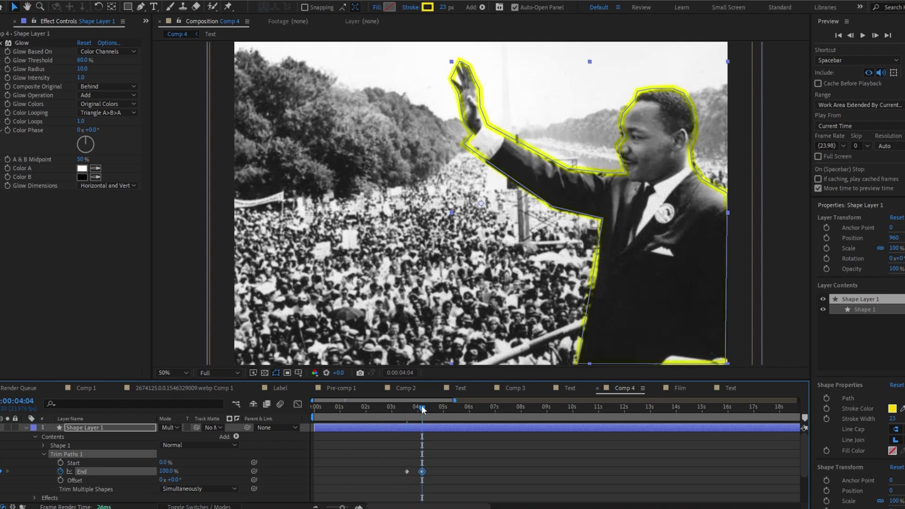
Animate the Trim Paths Start from 0% at 0:00:03:14 to 50% at 0:00:04:04 and preview the outline drawing on.
{"action": "left_click_drag", "start_coordinate": [422, 409], "coordinate": [407, 415]}
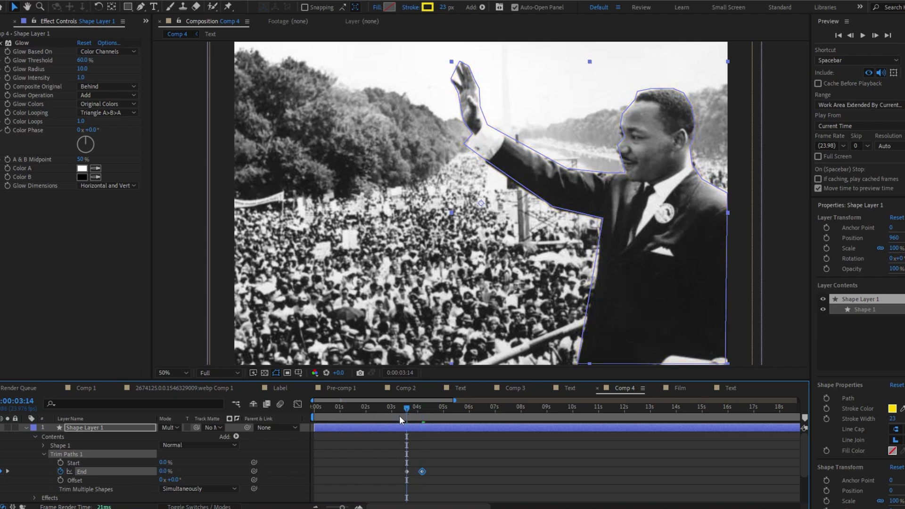
{"action": "left_click", "coordinate": [61, 462]}
{"action": "left_click", "coordinate": [421, 407]}
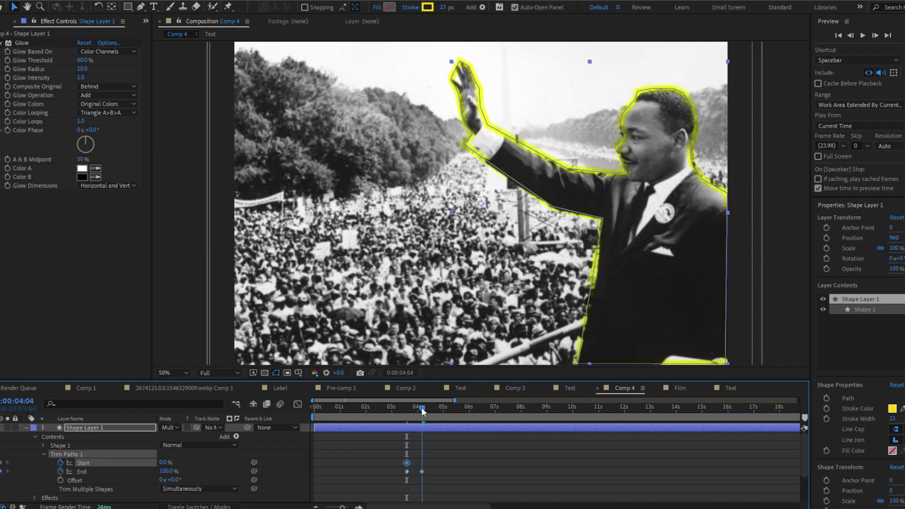
{"action": "left_click_drag", "start_coordinate": [162, 462], "coordinate": [189, 458]}
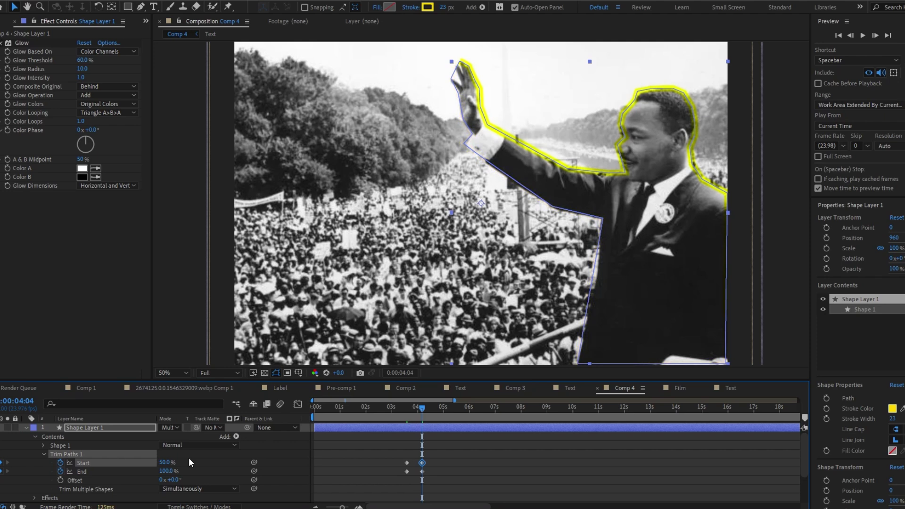
{"action": "left_click", "coordinate": [406, 412]}
{"action": "key", "text": "space"}
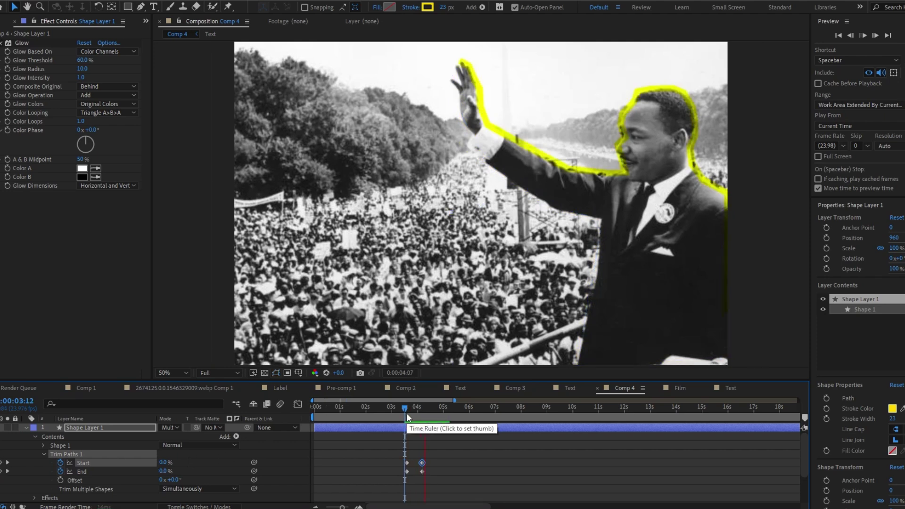
{"action": "key", "text": "space"}
Apply Easy Ease to all Trim Paths Start and End keyframes and inspect their speed curves in the Graph Editor.
{"action": "left_click_drag", "start_coordinate": [459, 491], "coordinate": [396, 459]}
{"action": "key", "text": "F9"}
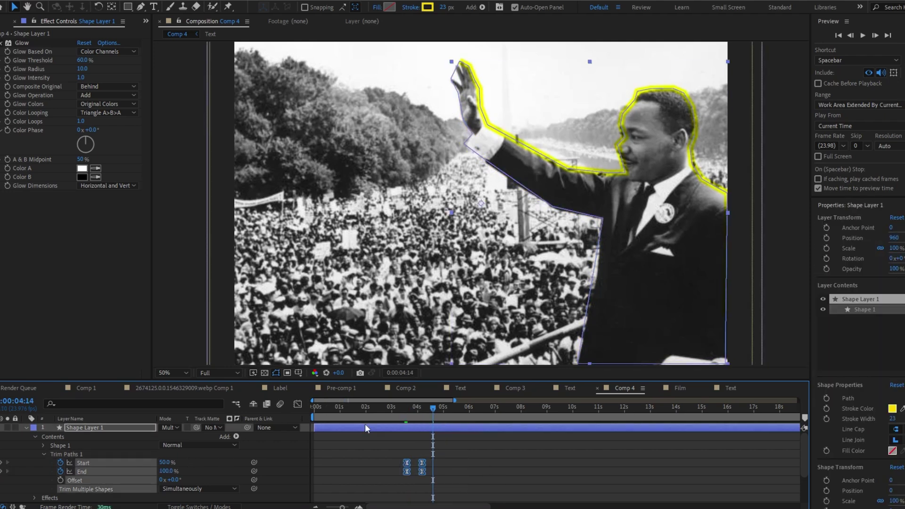
{"action": "left_click", "coordinate": [297, 404]}
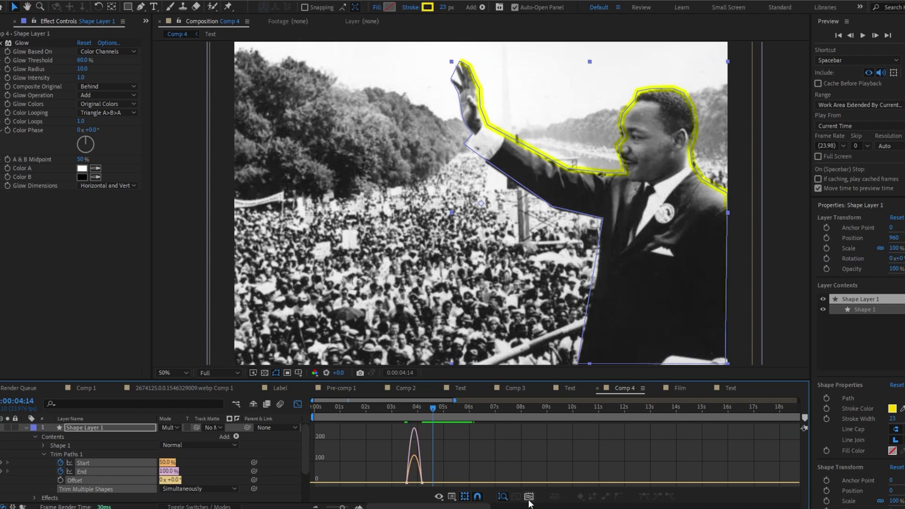
{"action": "left_click", "coordinate": [505, 496]}
{"action": "left_click", "coordinate": [653, 464]}
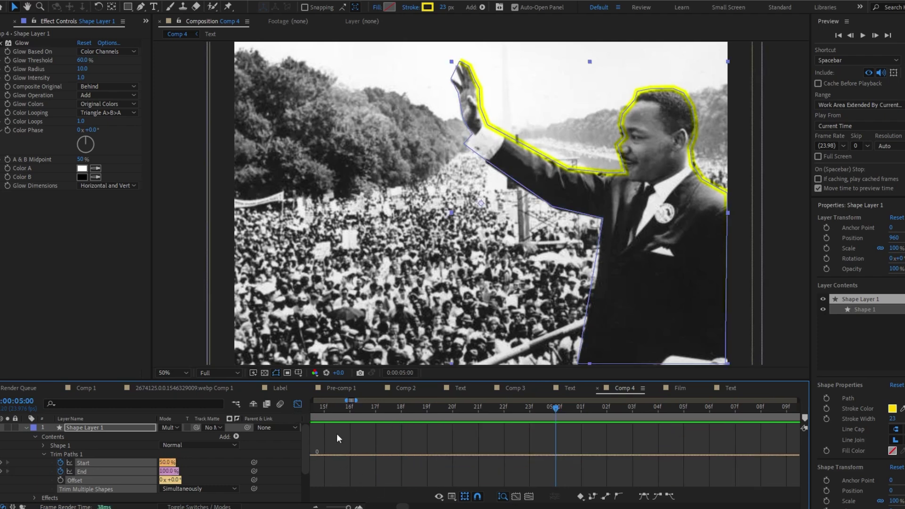
{"action": "left_click", "coordinate": [296, 404]}
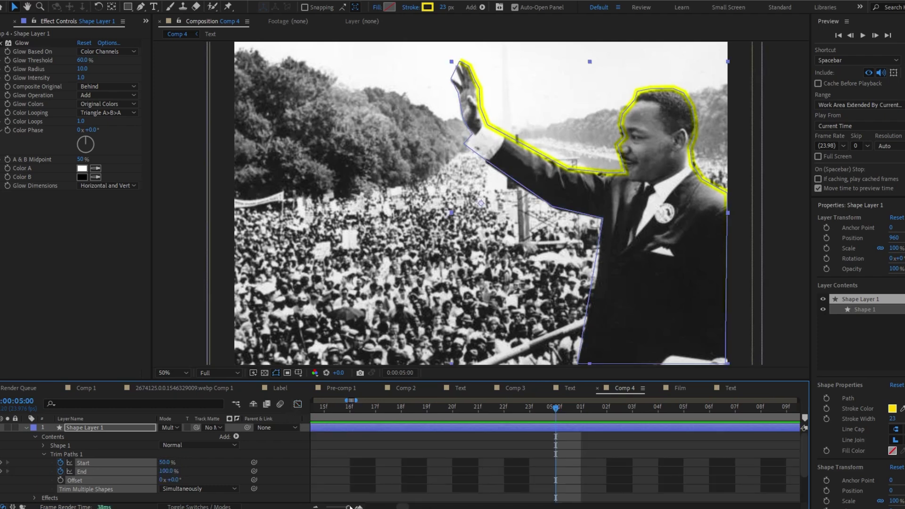
Collapse Shape Layer 1 and make the Text layer with the name title visible again.
{"action": "left_click_drag", "start_coordinate": [349, 507], "coordinate": [342, 507]}
{"action": "left_click", "coordinate": [26, 427]}
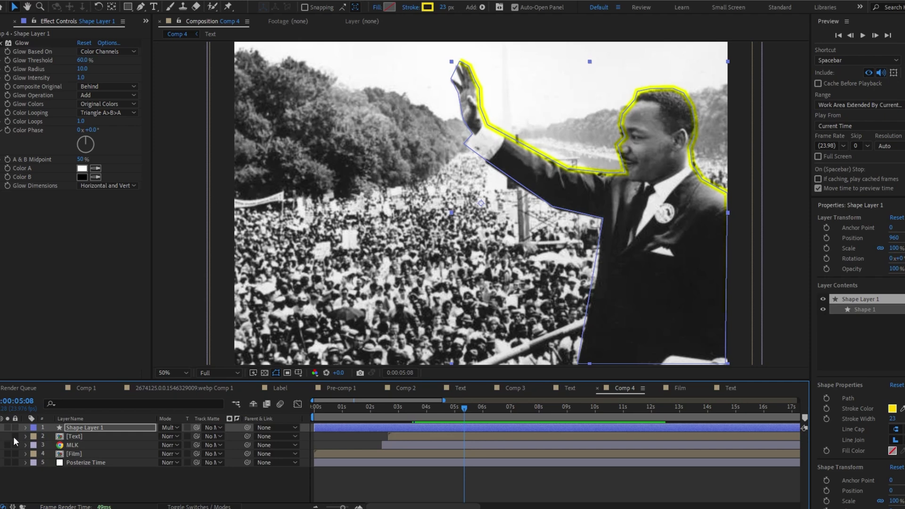
{"action": "left_click", "coordinate": [1, 437]}
Split Shape Layer 1 at its first Trim Paths keyframes at 0:00:03:14 and delete the earlier part.
{"action": "left_click", "coordinate": [353, 427]}
{"action": "key", "text": "u"}
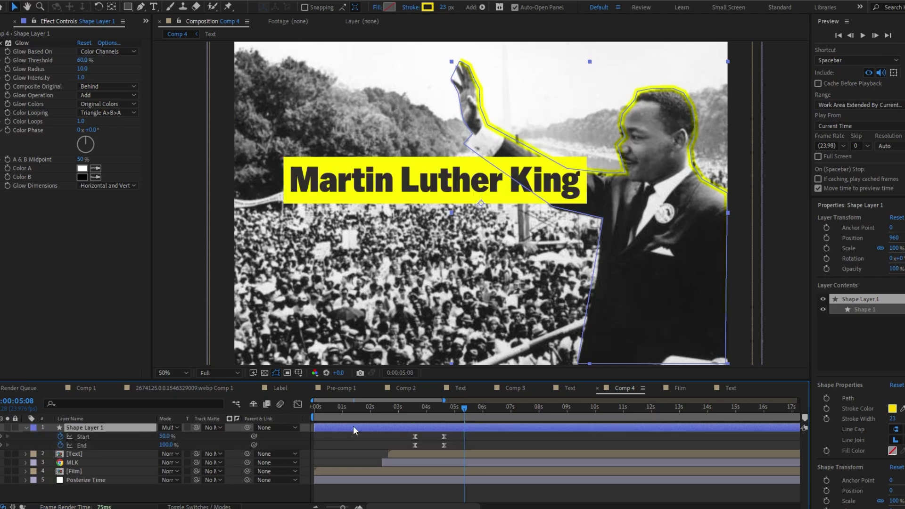
{"action": "left_click_drag", "start_coordinate": [463, 409], "coordinate": [409, 423]}
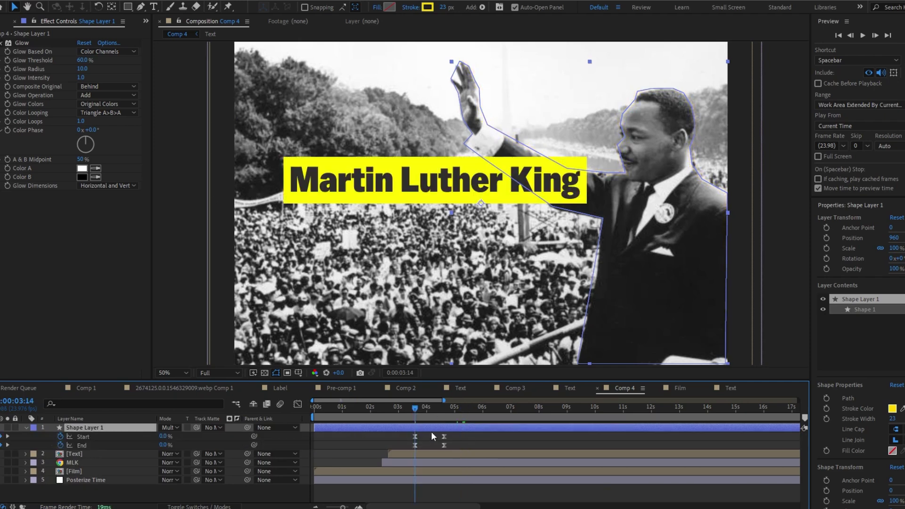
{"action": "key", "text": "ctrl+shift+d"}
{"action": "left_click", "coordinate": [391, 435]}
{"action": "key", "text": "Delete"}
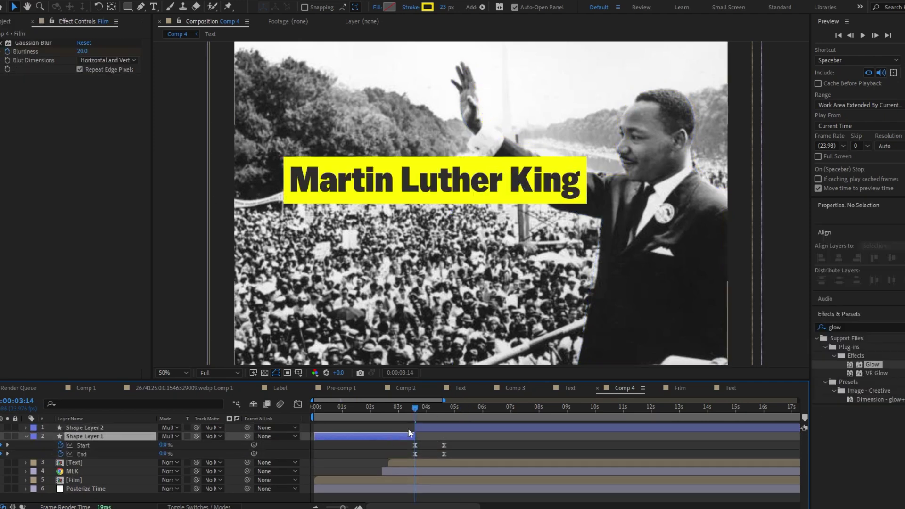
Shift Shape Layer 2 earlier so it starts at about 3 seconds, and preview the outline from 0:00:02:12.
{"action": "left_click", "coordinate": [426, 427]}
{"action": "left_click_drag", "start_coordinate": [416, 412], "coordinate": [383, 419]}
{"action": "key", "text": "space"}
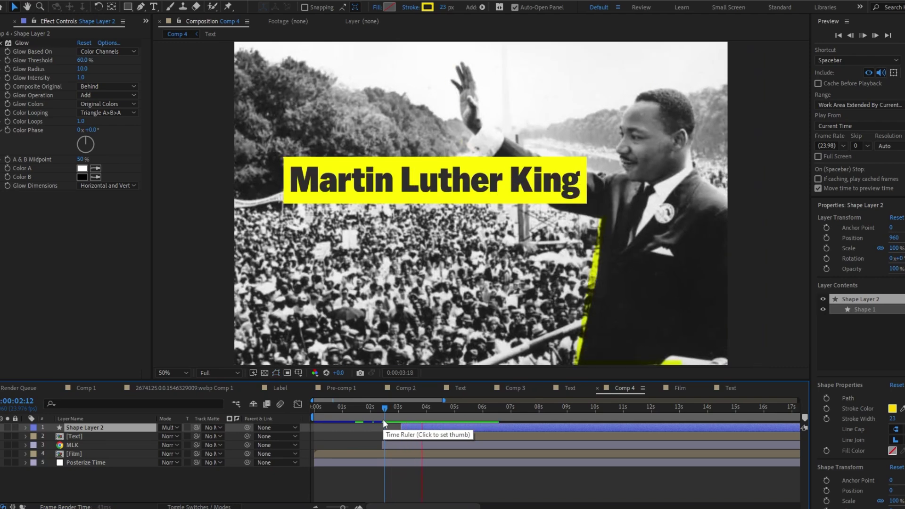
Move Posterize Time to the top of the layer stack and rename Shape Layer 2 as MLK Highlight.
{"action": "left_click", "coordinate": [582, 474]}
{"action": "left_click_drag", "start_coordinate": [87, 464], "coordinate": [103, 426]}
{"action": "right_click", "coordinate": [80, 435]}
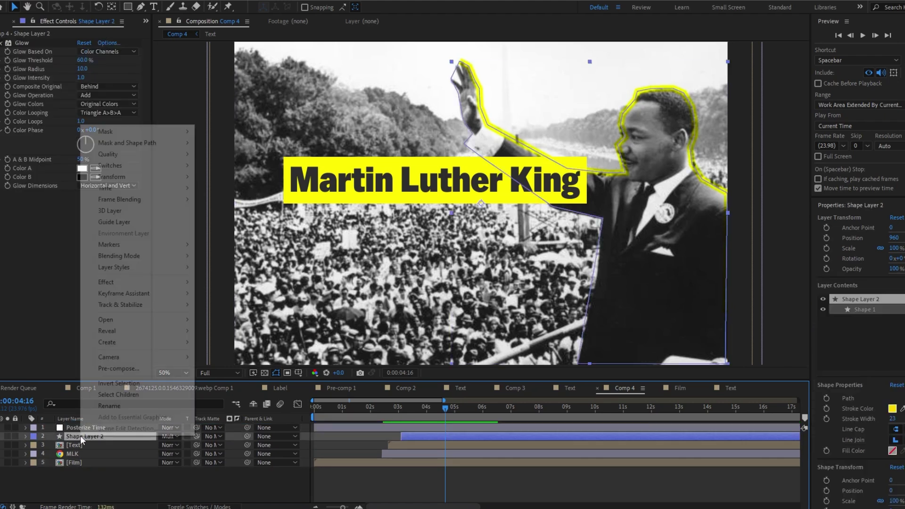
{"action": "left_click", "coordinate": [127, 406]}
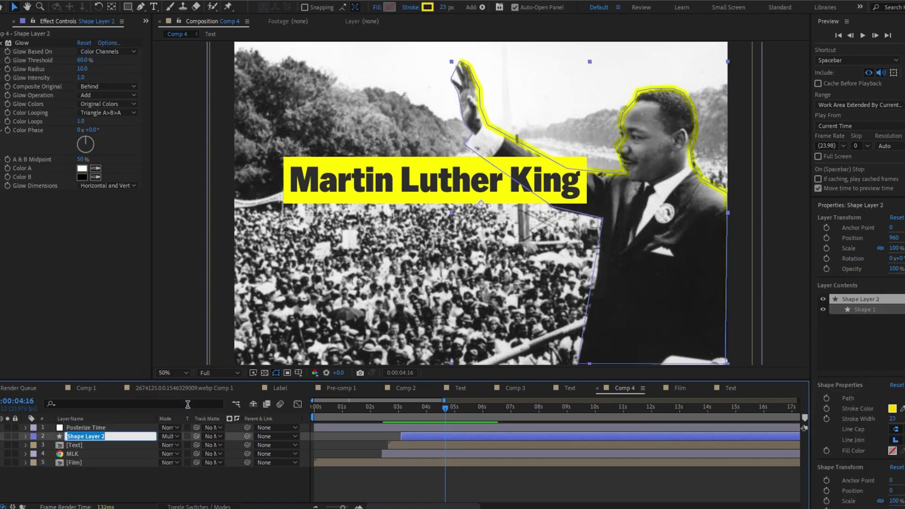
{"action": "type", "text": "NKLK Highlight"}
{"action": "key", "text": "Return"}
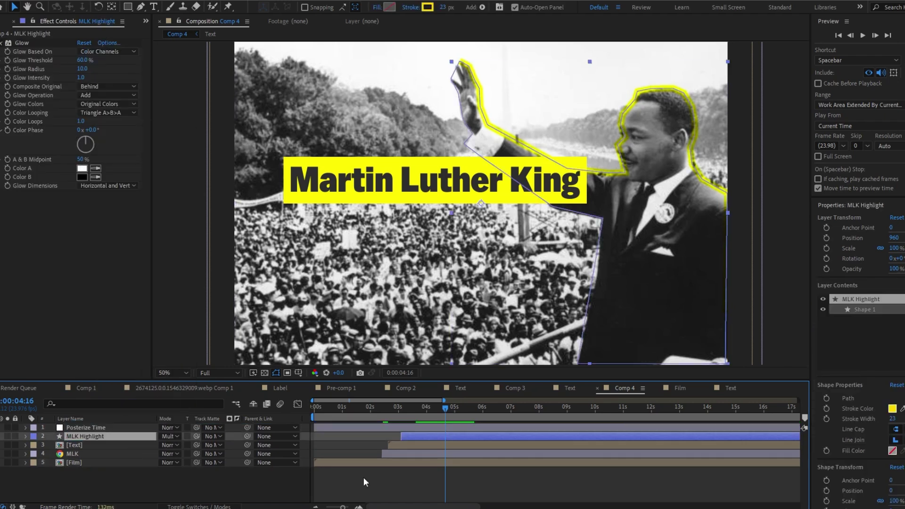
{"action": "left_click", "coordinate": [370, 481]}
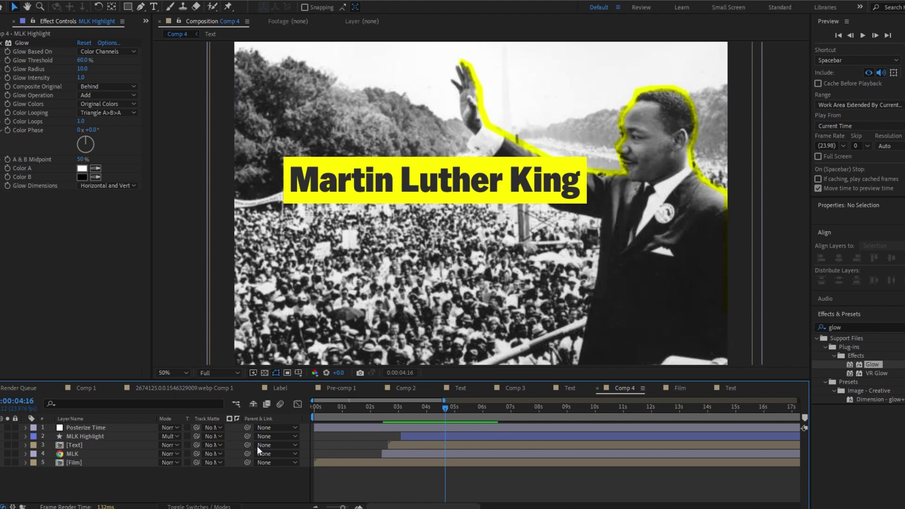
Bring the New York Times front page image CqByuBsW8AAUAVN.jpg into Comp 4 as the topmost layer.
{"action": "key", "text": "alt+Tab"}
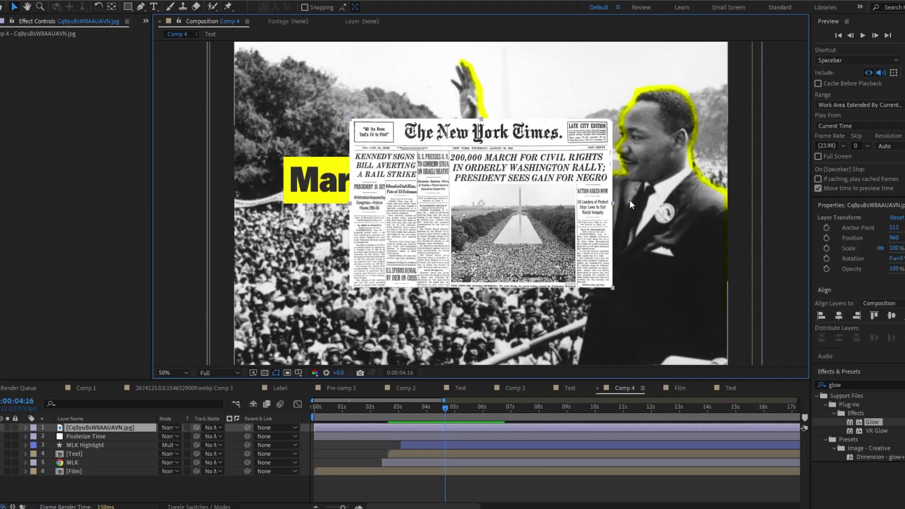
{"action": "key", "text": "ctrl+shift+a"}
{"action": "left_click", "coordinate": [617, 211]}
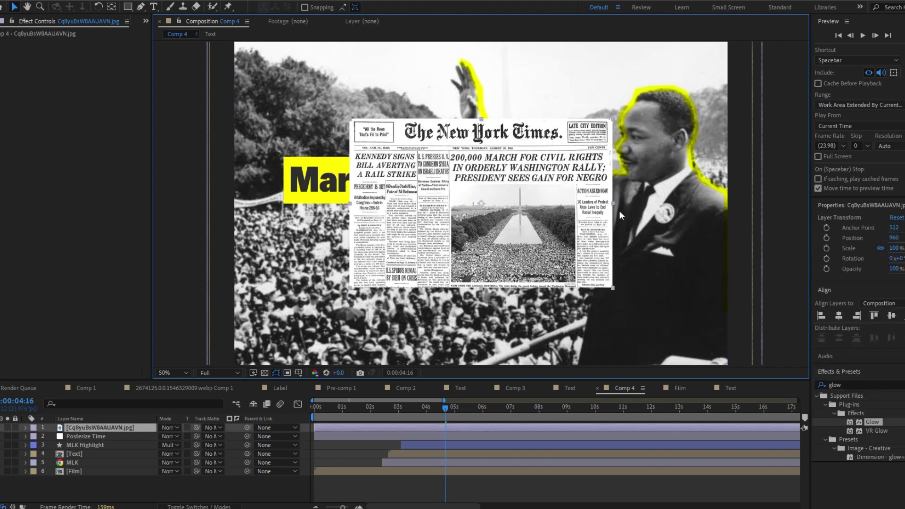
{"action": "key", "text": "ctrl+shift+a"}
{"action": "left_click", "coordinate": [578, 217]}
Scale the newspaper image to about 298% and place it at 446, 678 so the headline and photo fill the frame.
{"action": "left_click_drag", "start_coordinate": [613, 203], "coordinate": [762, 214]}
{"action": "left_click_drag", "start_coordinate": [649, 233], "coordinate": [611, 224]}
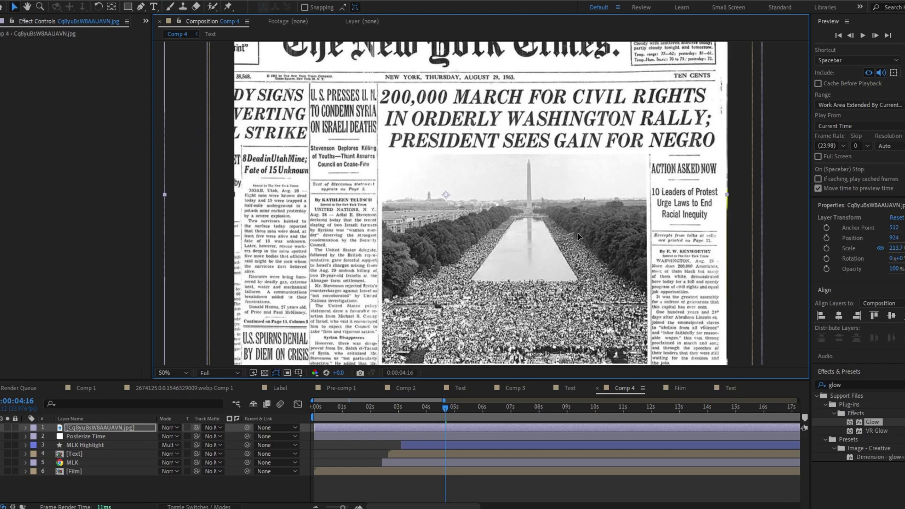
{"action": "scroll", "coordinate": [542, 206], "scroll_direction": "down", "scroll_amount": 2}
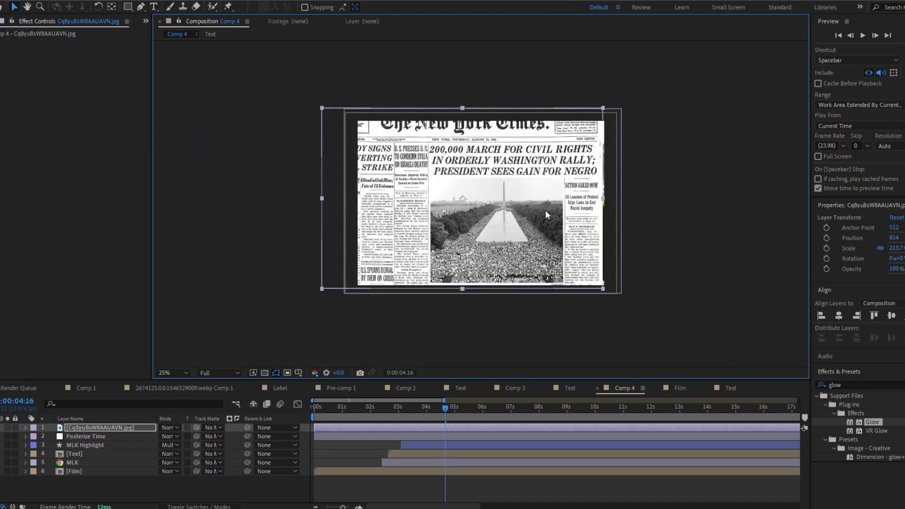
{"action": "left_click_drag", "start_coordinate": [606, 199], "coordinate": [657, 200]}
{"action": "left_click_drag", "start_coordinate": [523, 210], "coordinate": [478, 207]}
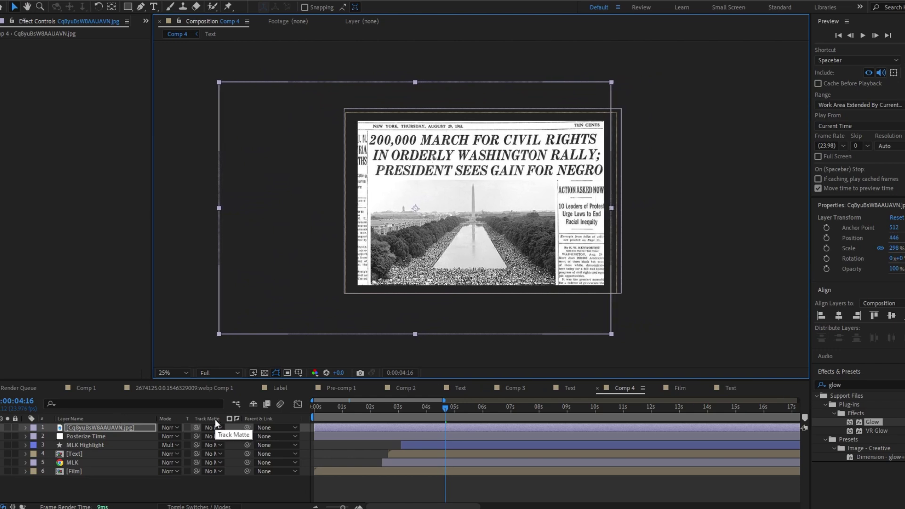
Animate the newspaper's Position from 446, 2280 at 0:00:04:20 to 446, 678 at 0:00:05:17, sliding up from below the frame.
{"action": "key", "text": "End"}
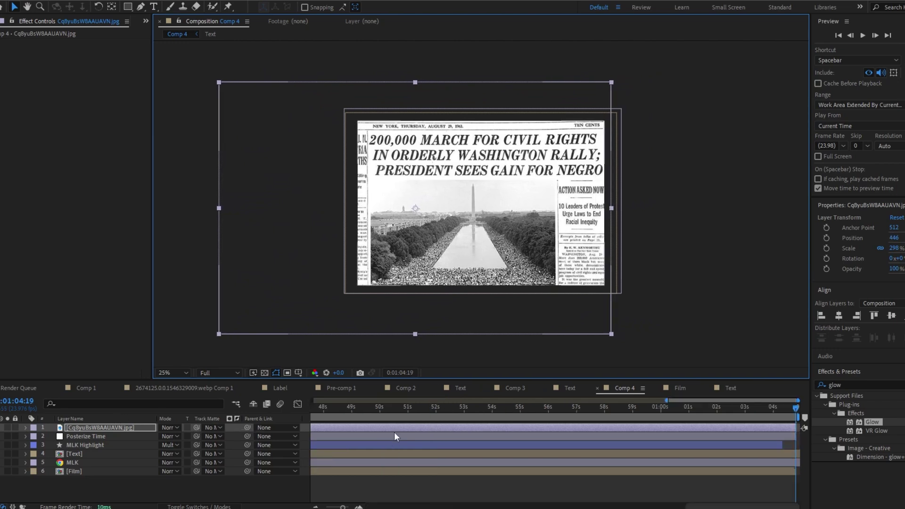
{"action": "key", "text": "p"}
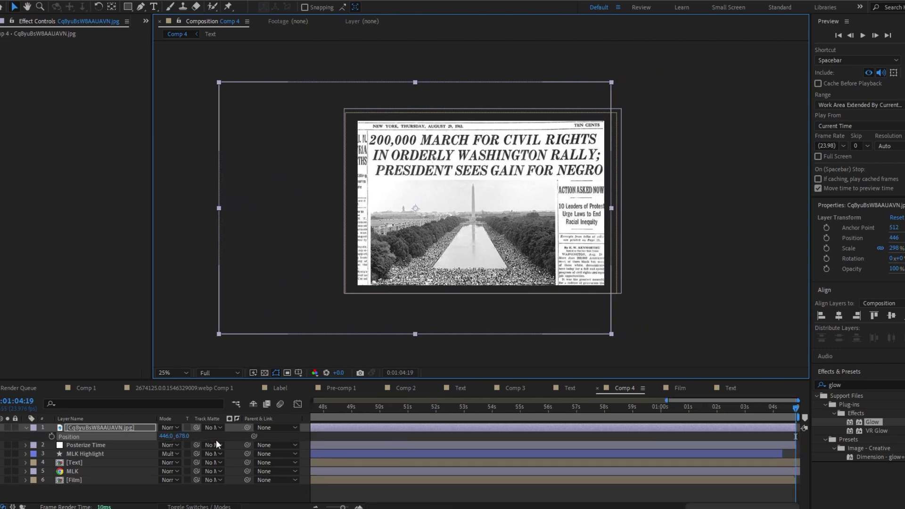
{"action": "key", "text": "Home"}
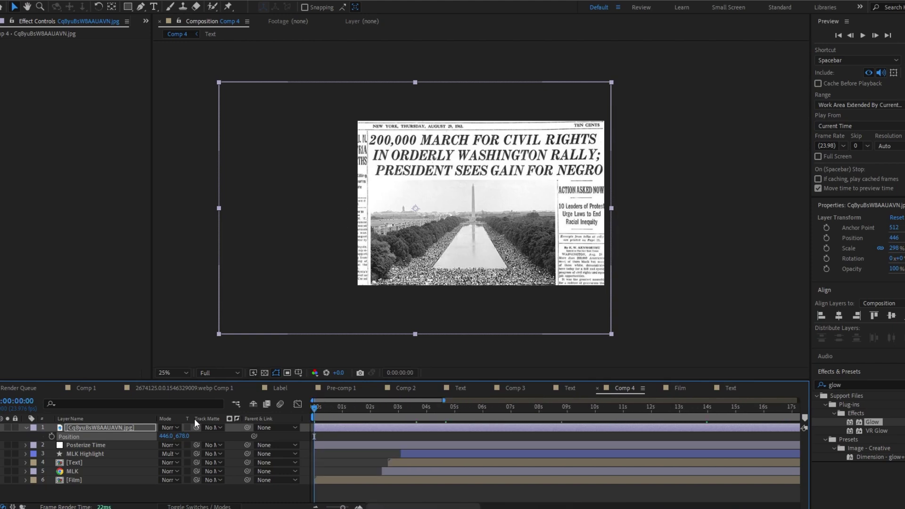
{"action": "left_click_drag", "start_coordinate": [414, 416], "coordinate": [474, 416]}
{"action": "key", "text": "alt+shift+p"}
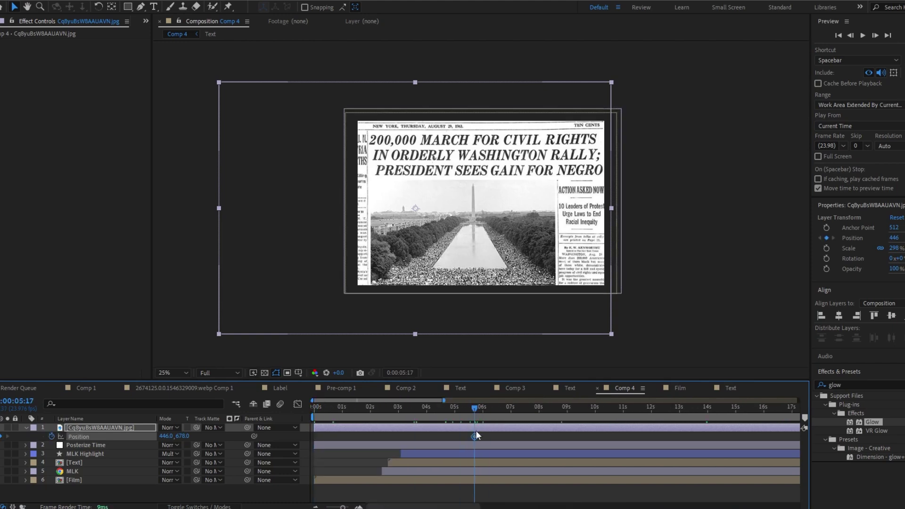
{"action": "left_click_drag", "start_coordinate": [424, 436], "coordinate": [441, 437]}
{"action": "left_click_drag", "start_coordinate": [183, 436], "coordinate": [735, 420]}
{"action": "left_click_drag", "start_coordinate": [181, 436], "coordinate": [432, 438]}
Apply Easy Ease to the newspaper's Position keyframes, sharpen the speed curve into a narrow central peak, and preview the slide.
{"action": "key", "text": "F9"}
{"action": "left_click", "coordinate": [297, 404]}
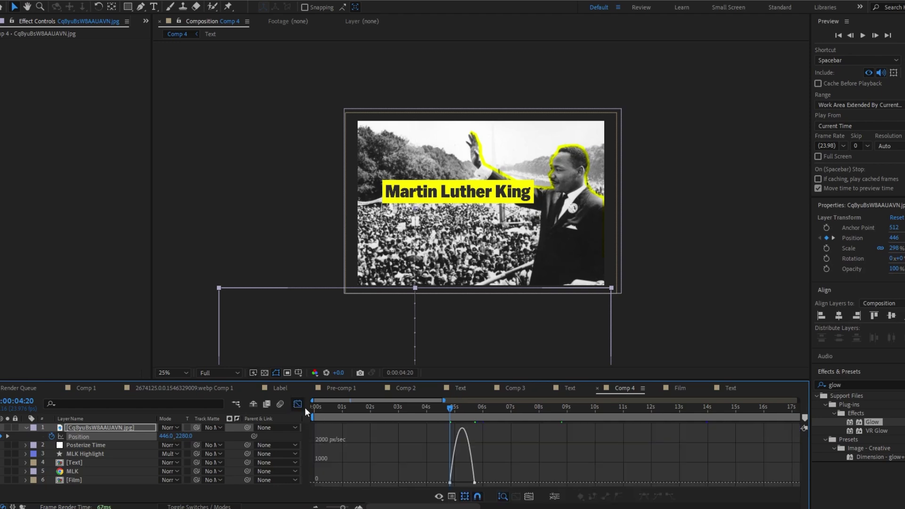
{"action": "left_click", "coordinate": [472, 472]}
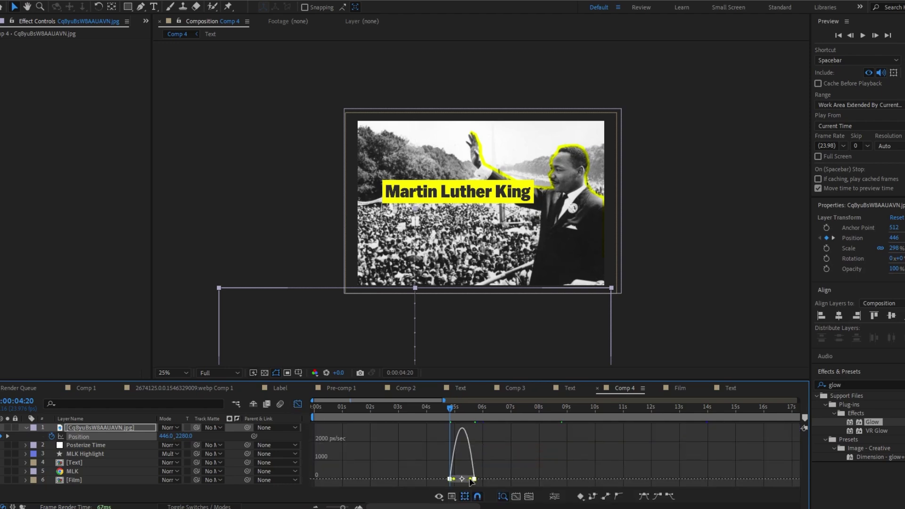
{"action": "left_click_drag", "start_coordinate": [471, 480], "coordinate": [463, 479]}
{"action": "key", "text": "space"}
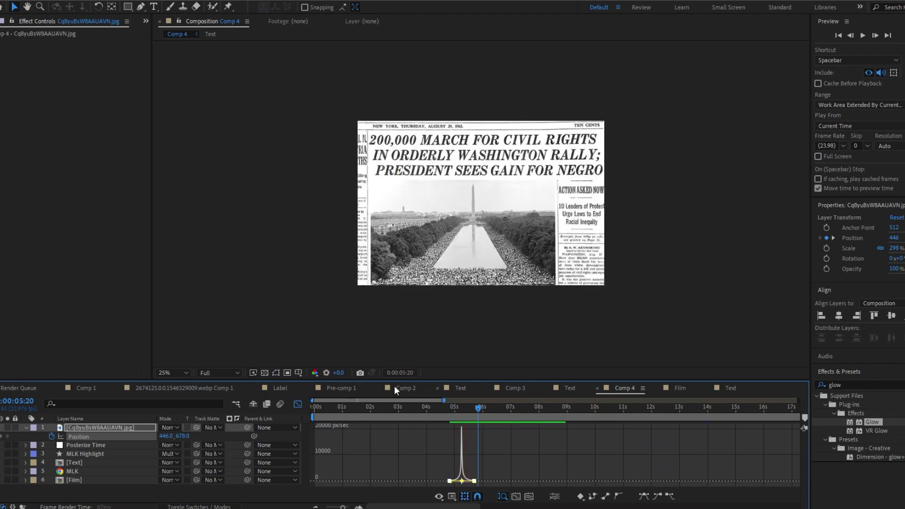
{"action": "key", "text": "space"}
{"action": "left_click", "coordinate": [297, 404]}
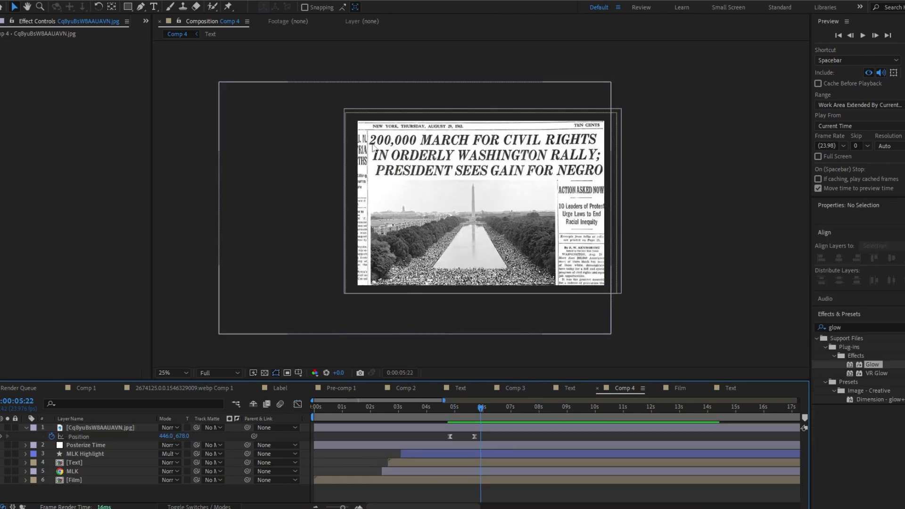
Draw a straight yellow line across "200,000 MARCH" in the headline and set its stroke width to 134 px.
{"action": "scroll", "coordinate": [479, 211], "scroll_direction": "up", "scroll_amount": 2}
{"action": "key", "text": "g"}
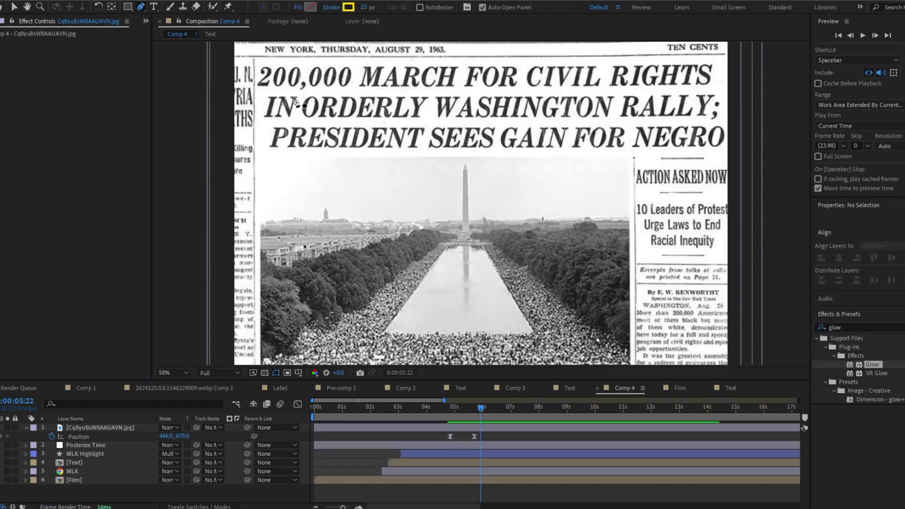
{"action": "left_click", "coordinate": [257, 76]}
{"action": "left_click", "coordinate": [456, 76]}
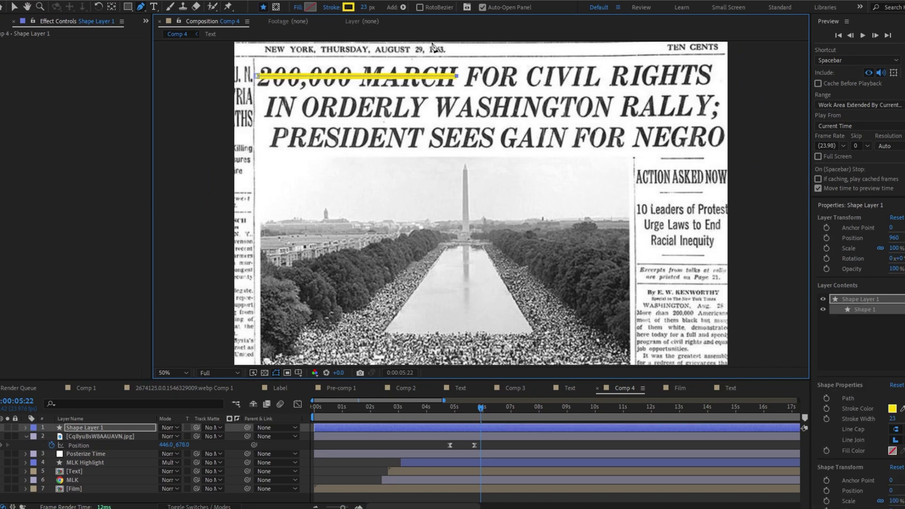
{"action": "left_click_drag", "start_coordinate": [363, 9], "coordinate": [420, 8]}
{"action": "left_click_drag", "start_coordinate": [457, 77], "coordinate": [461, 76]}
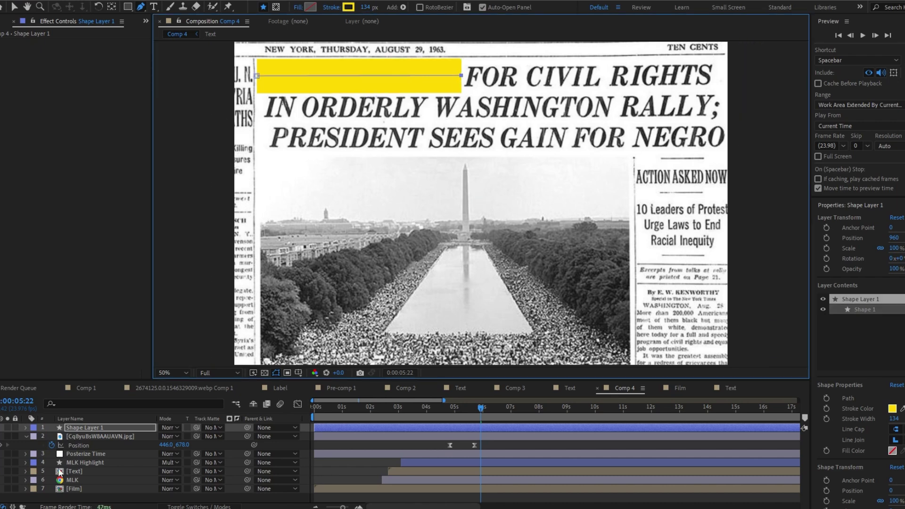
Set the headline highlight layer's blending mode to Multiply and add Trim Paths to its shape.
{"action": "left_click", "coordinate": [166, 428]}
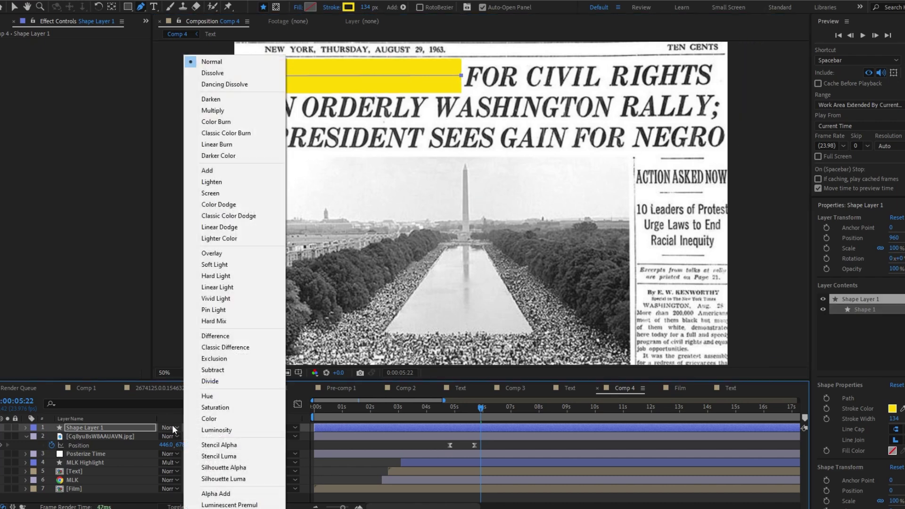
{"action": "left_click", "coordinate": [221, 111]}
{"action": "left_click", "coordinate": [25, 428]}
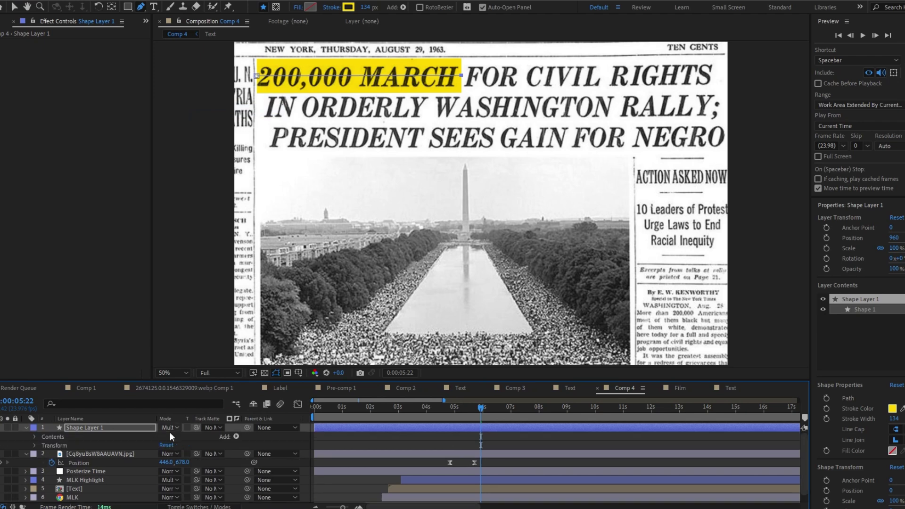
{"action": "left_click", "coordinate": [236, 436]}
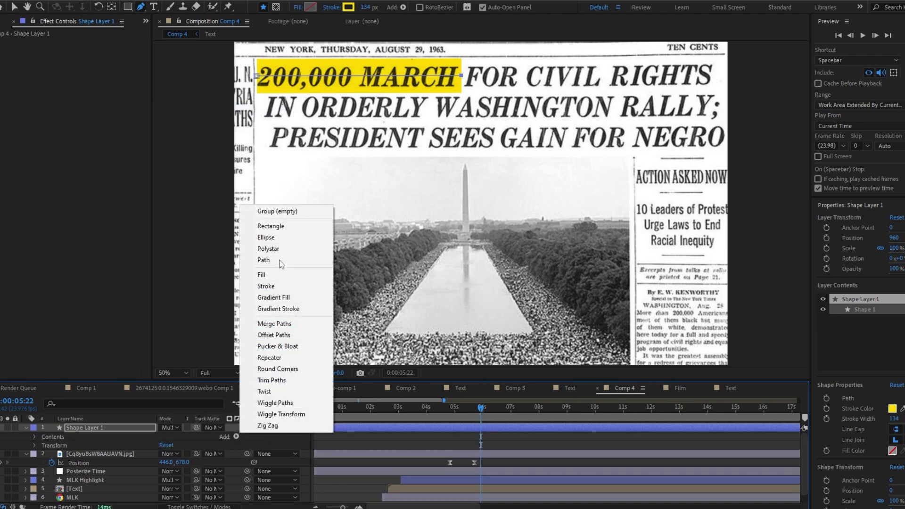
{"action": "left_click", "coordinate": [271, 380]}
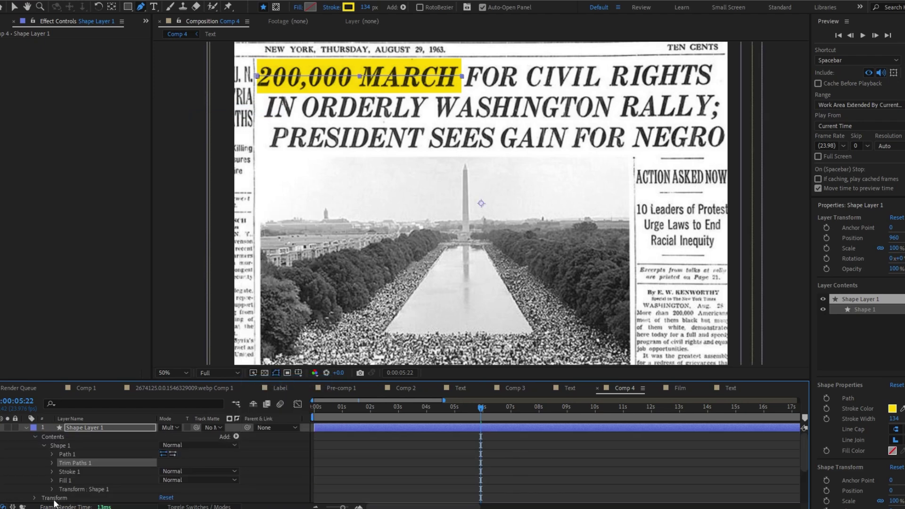
Animate the highlight's Trim Paths End from 0% at 0:00:05:22 to 100% at 0:00:06:20.
{"action": "left_click", "coordinate": [52, 463]}
{"action": "left_click", "coordinate": [69, 480]}
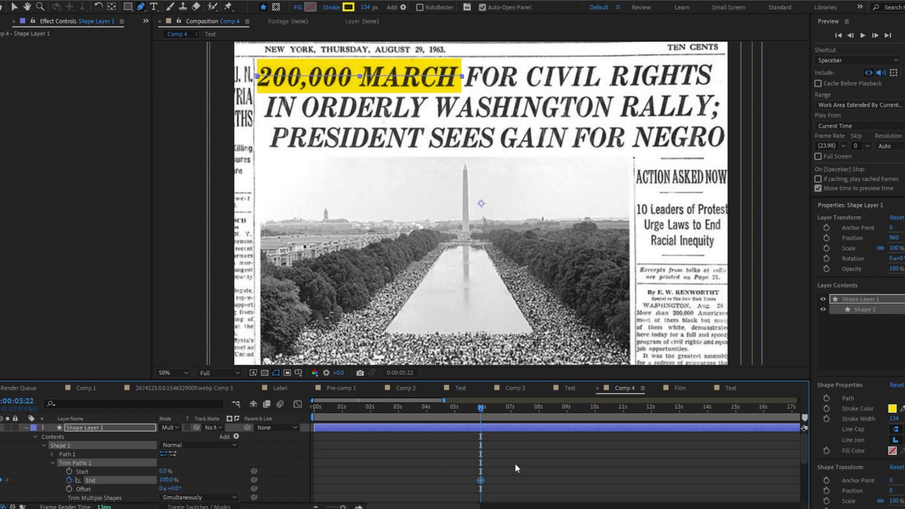
{"action": "left_click_drag", "start_coordinate": [469, 482], "coordinate": [478, 482]}
{"action": "left_click_drag", "start_coordinate": [166, 479], "coordinate": [92, 485]}
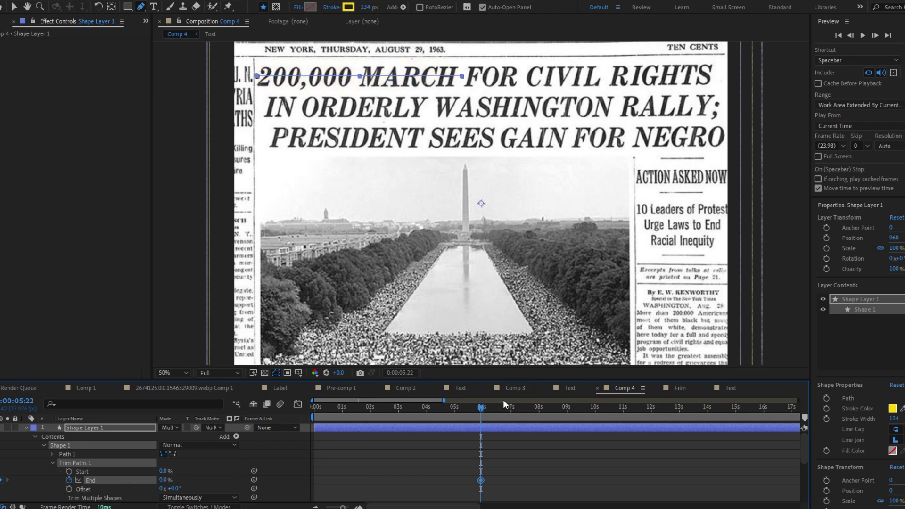
{"action": "left_click_drag", "start_coordinate": [488, 413], "coordinate": [495, 408]}
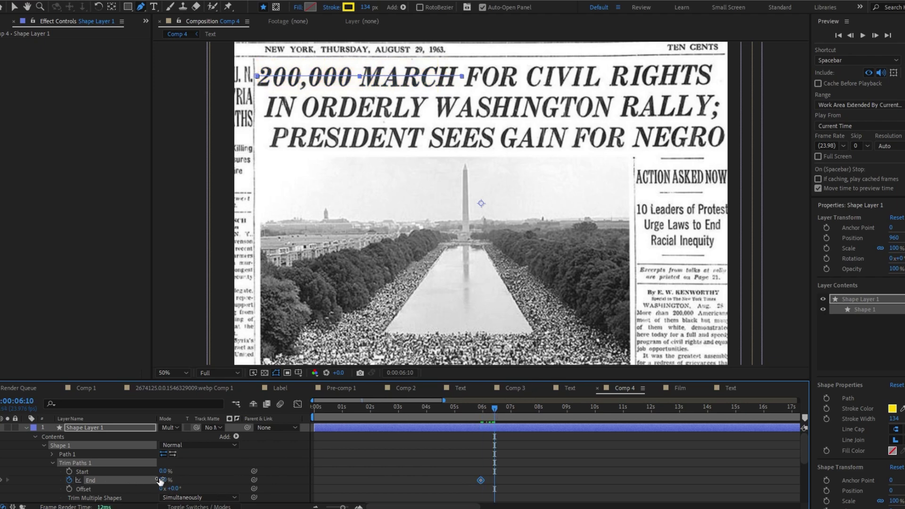
{"action": "left_click_drag", "start_coordinate": [163, 480], "coordinate": [236, 479]}
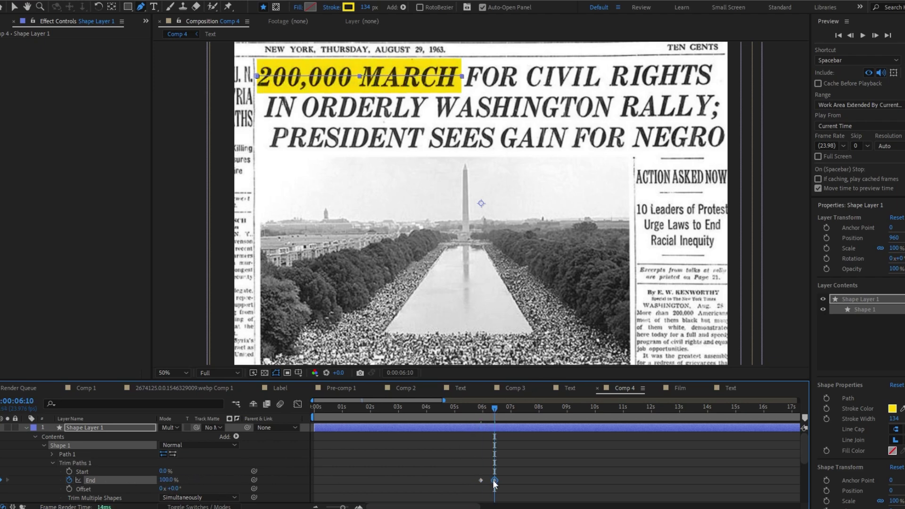
{"action": "left_click_drag", "start_coordinate": [494, 481], "coordinate": [506, 481]}
Animate the highlight's Trim Paths Start from 0% at 0:00:06:12 to 100% at 0:00:07:08.
{"action": "left_click", "coordinate": [496, 408]}
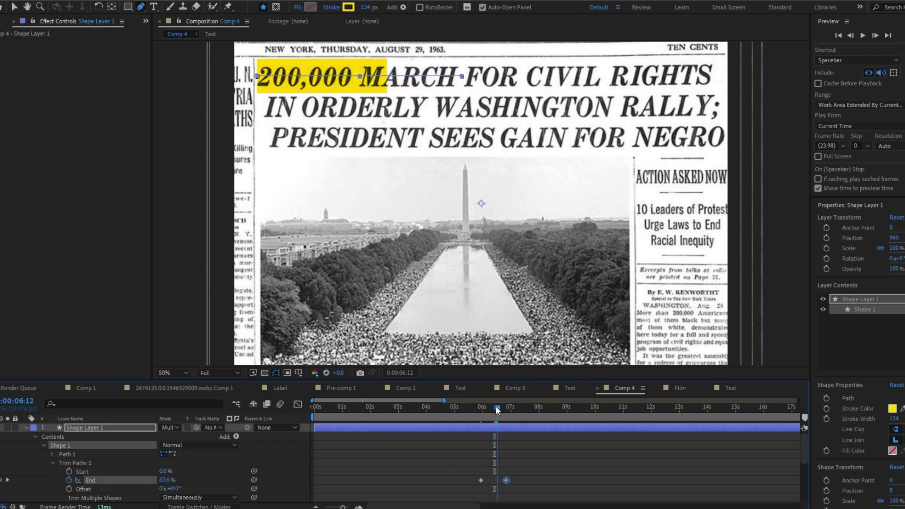
{"action": "left_click", "coordinate": [69, 471]}
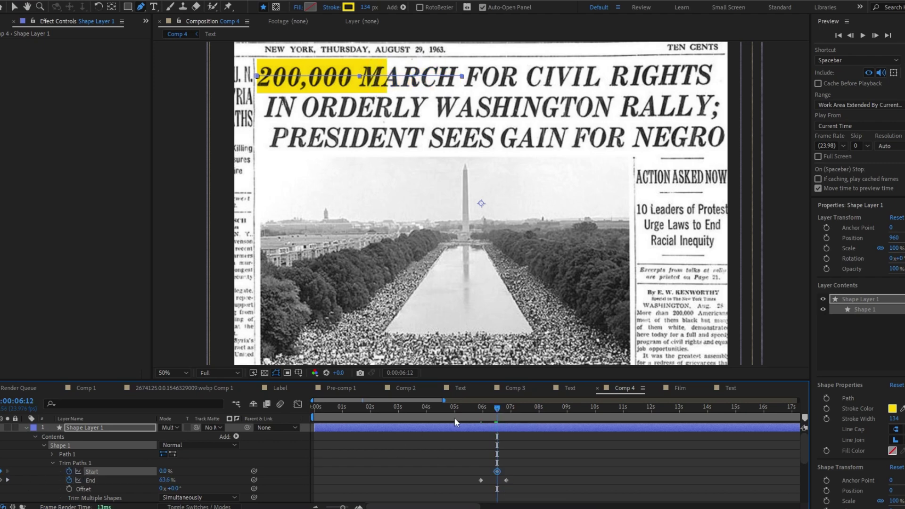
{"action": "left_click_drag", "start_coordinate": [498, 409], "coordinate": [518, 409]}
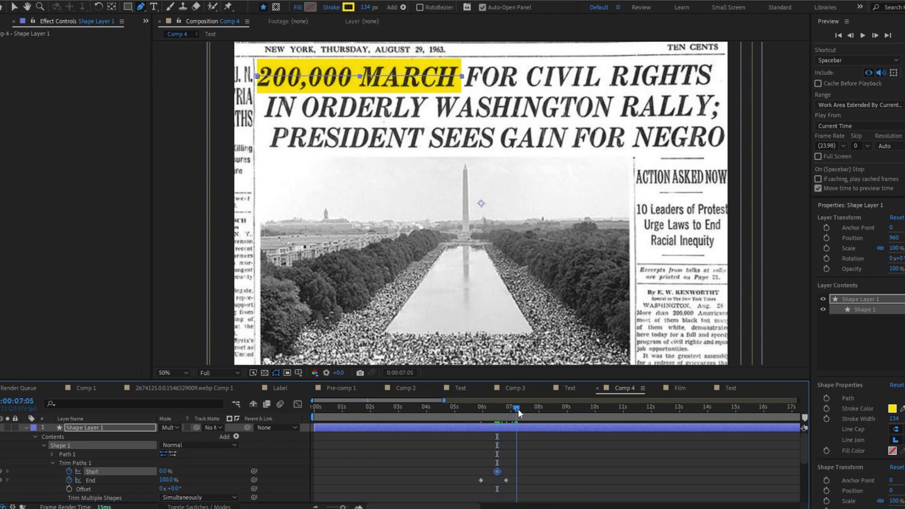
{"action": "left_click_drag", "start_coordinate": [163, 471], "coordinate": [236, 470]}
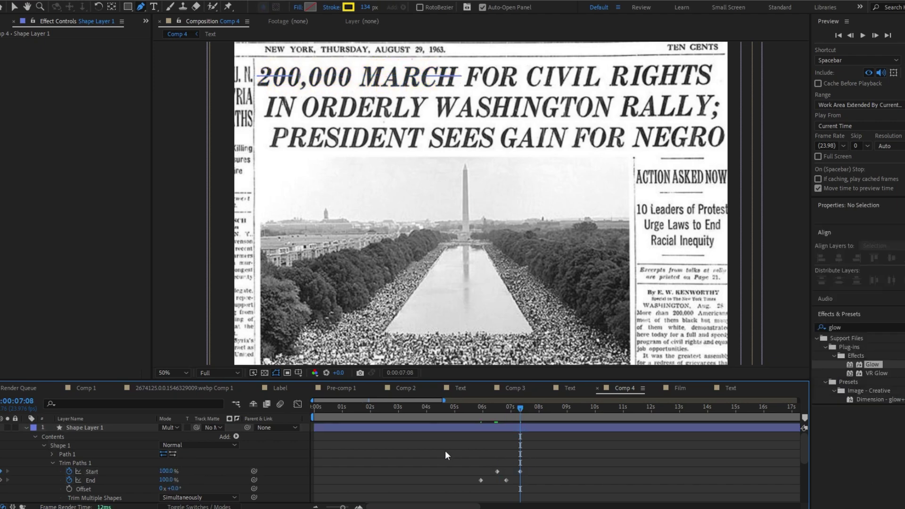
Apply Easy Ease to all Trim Paths Start and End keyframes and preview the highlight from 0:00:05:22.
{"action": "left_click_drag", "start_coordinate": [445, 451], "coordinate": [553, 482]}
{"action": "key", "text": "F9"}
{"action": "left_click_drag", "start_coordinate": [508, 405], "coordinate": [481, 420]}
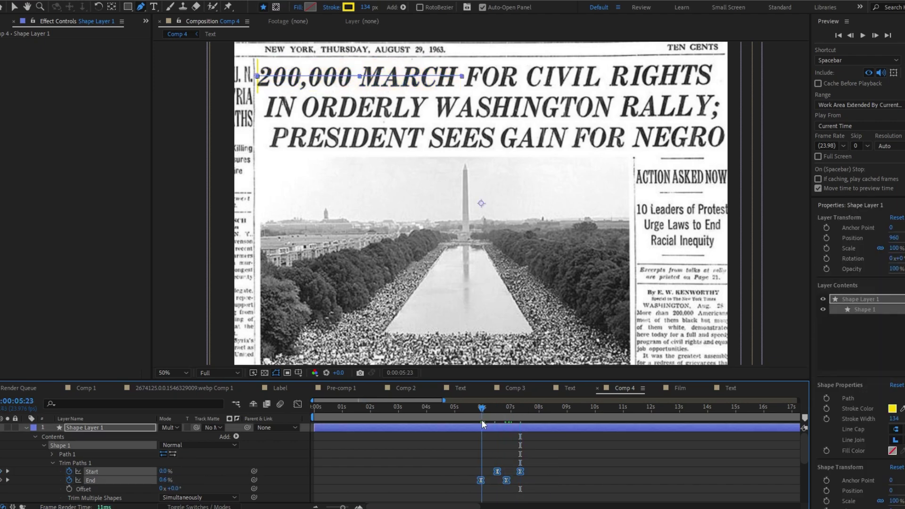
{"action": "key", "text": "space"}
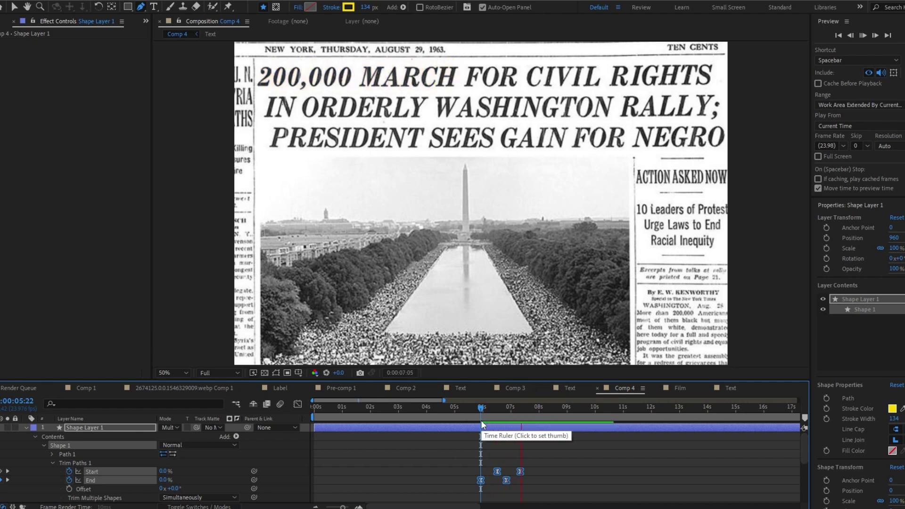
{"action": "key", "text": "space"}
Reshape the Trim Paths End speed curve so its peak falls late, near 0:00:06:16.
{"action": "left_click", "coordinate": [299, 403]}
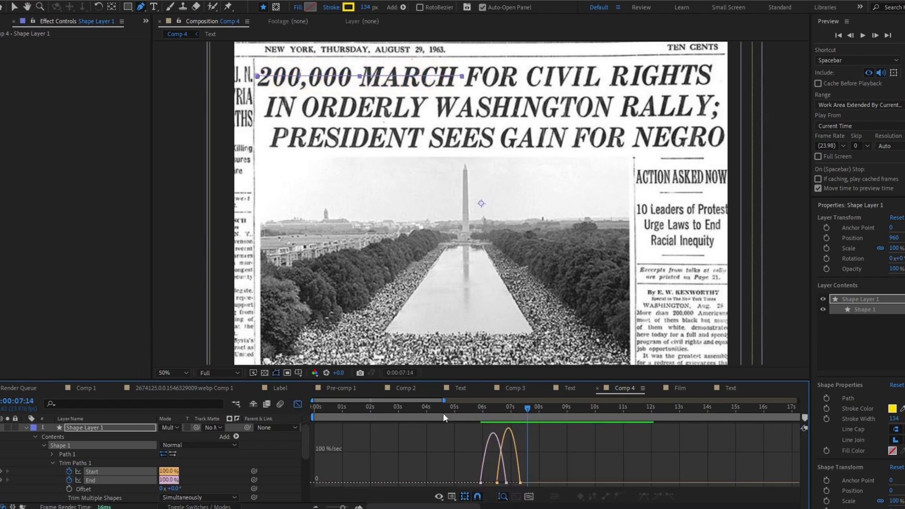
{"action": "left_click", "coordinate": [529, 498]}
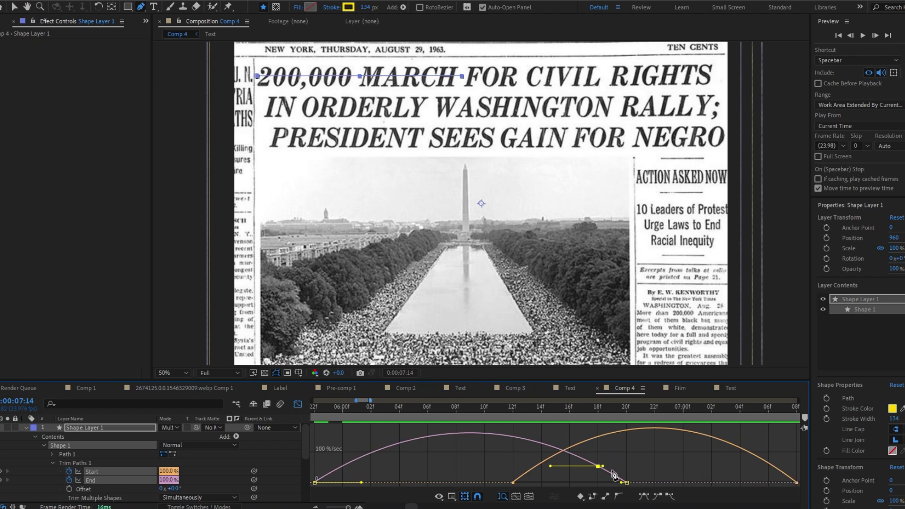
{"action": "key", "text": "ctrl+z"}
{"action": "key", "text": "v"}
{"action": "left_click", "coordinate": [448, 436]}
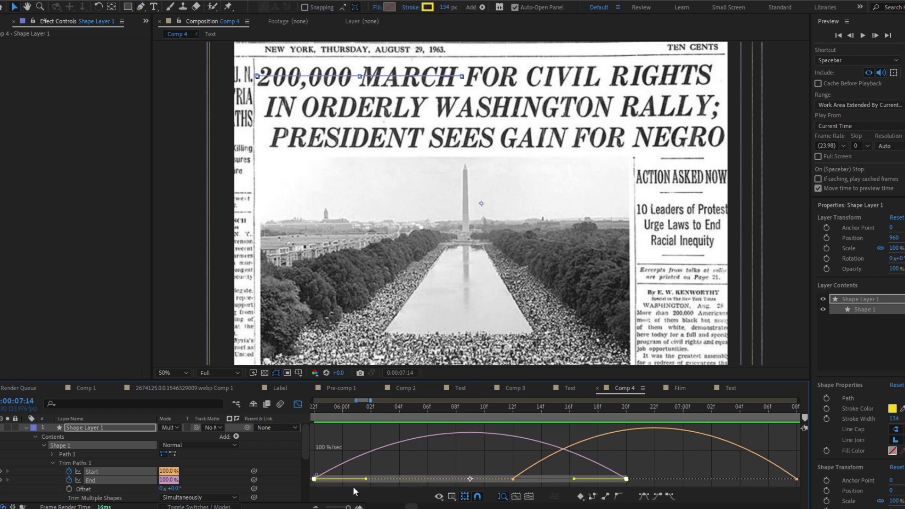
{"action": "left_click_drag", "start_coordinate": [366, 479], "coordinate": [481, 482]}
Reshape the Trim Paths Start speed curve so it peaks early, near 0:00:06:16, and preview the highlight.
{"action": "left_click", "coordinate": [692, 460]}
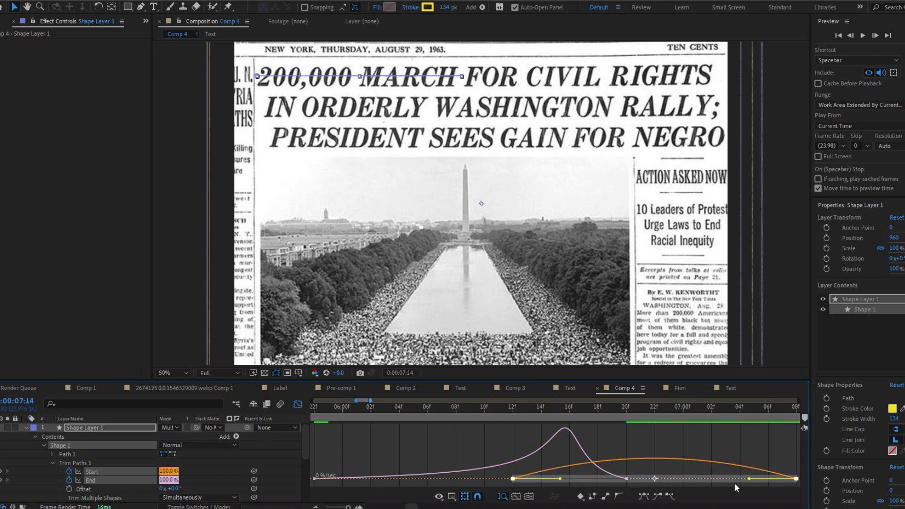
{"action": "left_click_drag", "start_coordinate": [750, 479], "coordinate": [617, 483]}
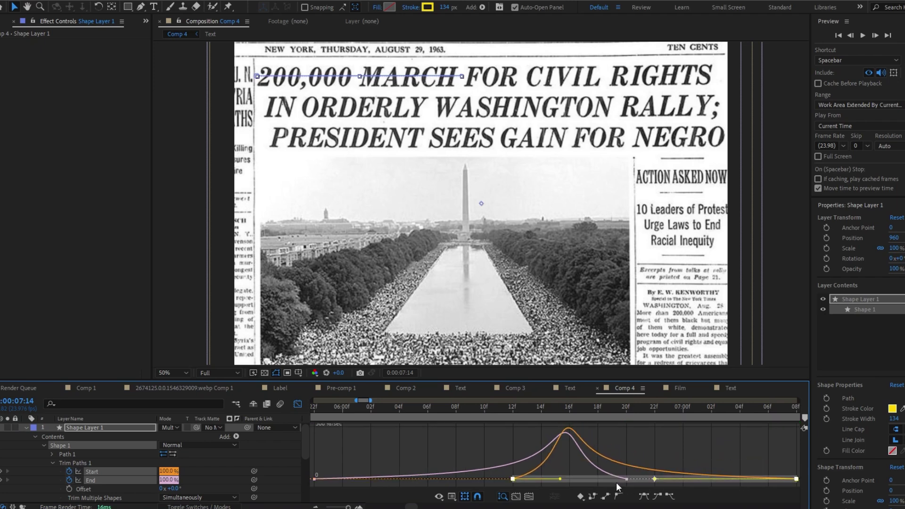
{"action": "key", "text": "space"}
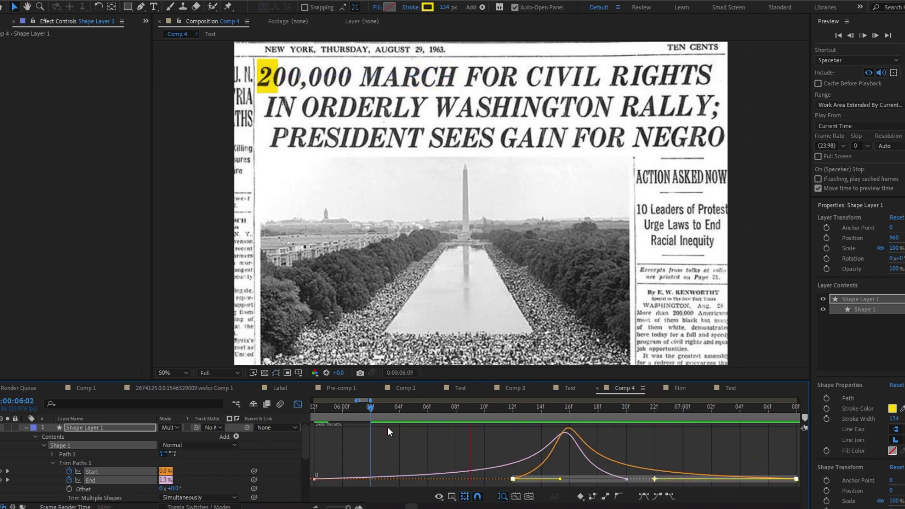
{"action": "left_click", "coordinate": [297, 404]}
Move both Start keyframes and the last End keyframe of the highlight's Trim Paths slightly earlier and preview the quicker sweep.
{"action": "left_click_drag", "start_coordinate": [348, 507], "coordinate": [342, 507]}
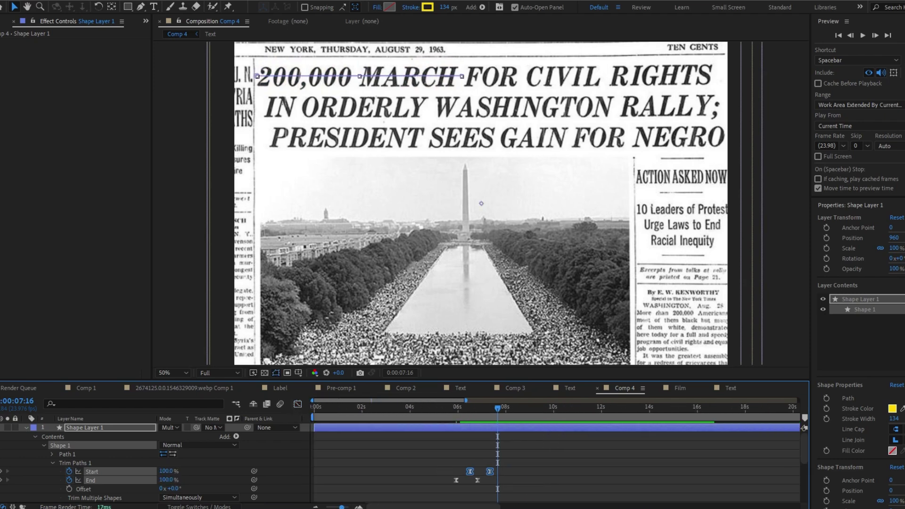
{"action": "left_click", "coordinate": [502, 475]}
{"action": "left_click_drag", "start_coordinate": [490, 472], "coordinate": [476, 478]}
{"action": "left_click", "coordinate": [470, 471], "text": "shift"}
{"action": "left_click", "coordinate": [484, 472], "text": "shift"}
{"action": "left_click", "coordinate": [473, 480], "text": "shift"}
{"action": "left_click_drag", "start_coordinate": [470, 471], "coordinate": [466, 472]}
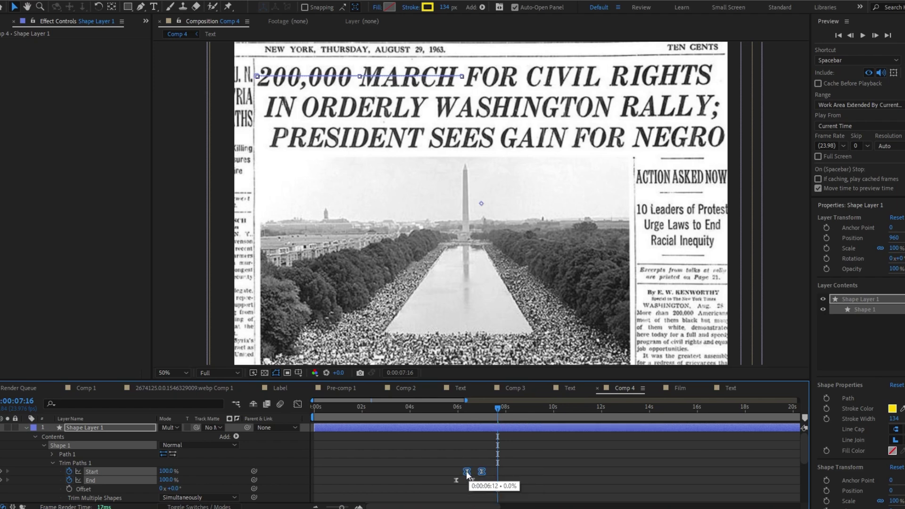
{"action": "left_click", "coordinate": [486, 450]}
{"action": "left_click_drag", "start_coordinate": [489, 411], "coordinate": [456, 427]}
{"action": "key", "text": "j"}
{"action": "key", "text": "space"}
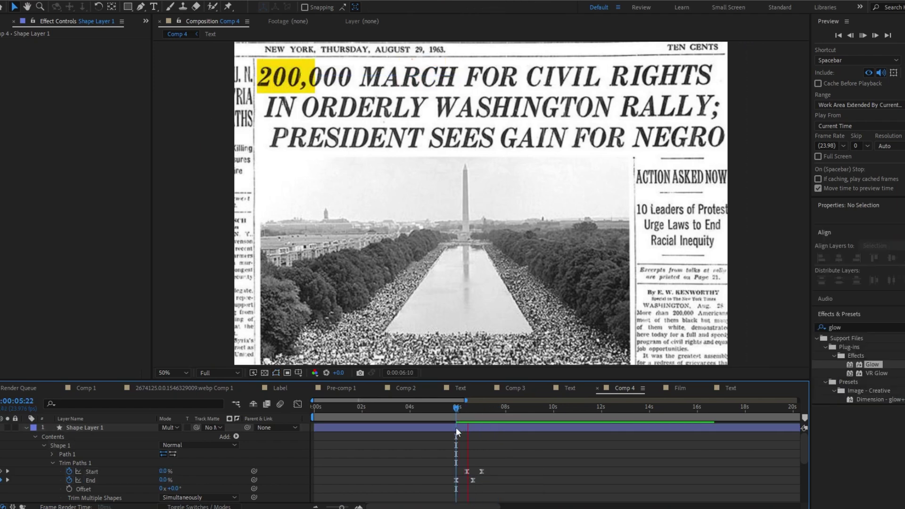
{"action": "key", "text": "space"}
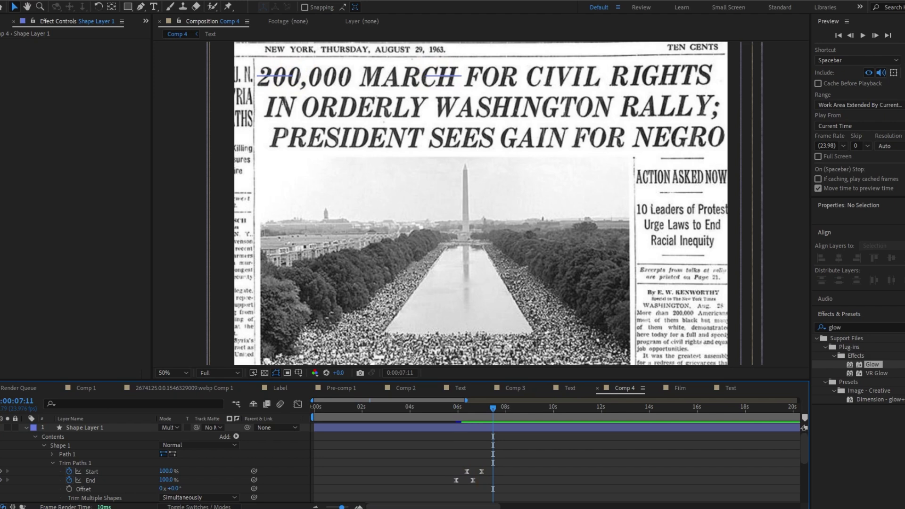
Collapse the headline highlight's shape layer and rename it "Article Highlight".
{"action": "left_click_drag", "start_coordinate": [342, 507], "coordinate": [336, 507]}
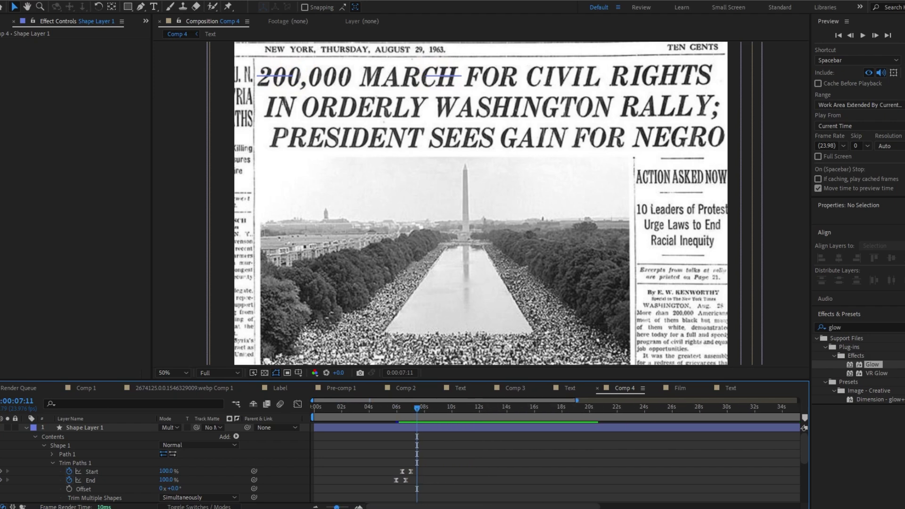
{"action": "left_click", "coordinate": [26, 427]}
{"action": "left_click", "coordinate": [394, 429]}
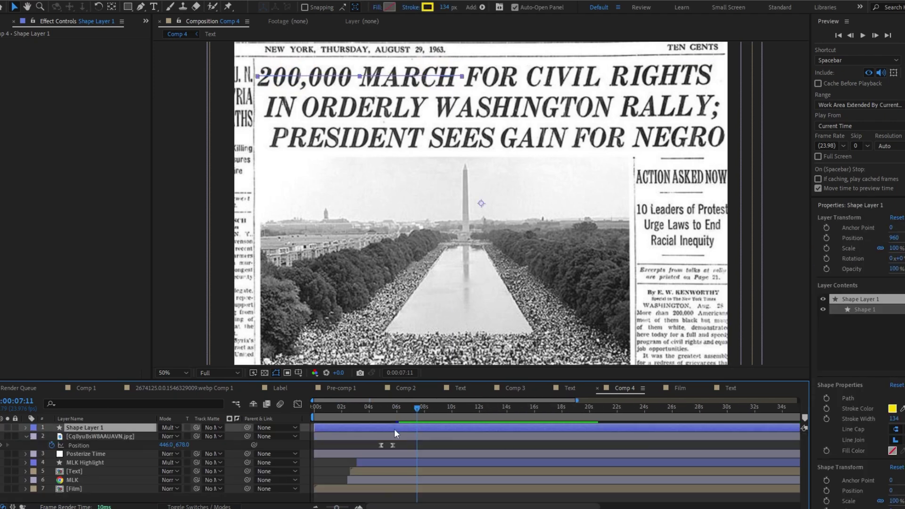
{"action": "right_click", "coordinate": [93, 429]}
{"action": "left_click", "coordinate": [135, 393]}
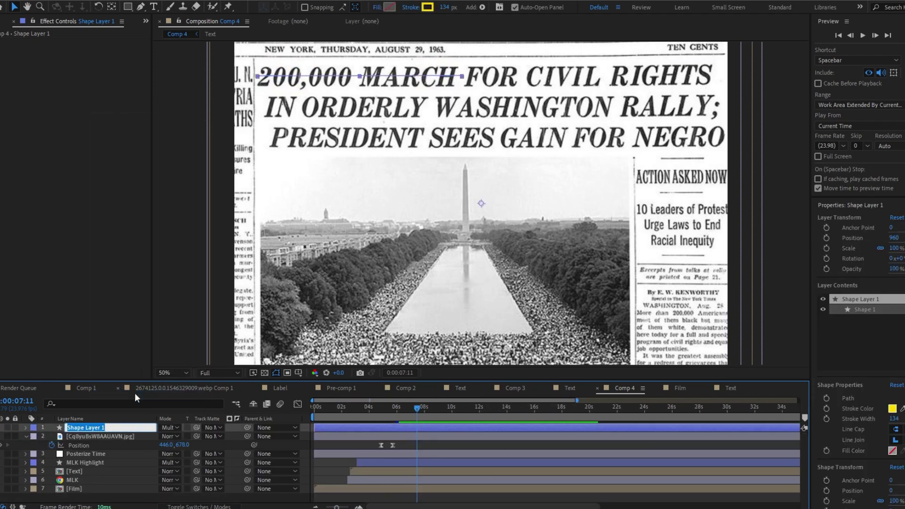
{"action": "type", "text": "Article Highlight"}
{"action": "key", "text": "Return"}
Rename the newspaper image layer as "News paper".
{"action": "right_click", "coordinate": [95, 436]}
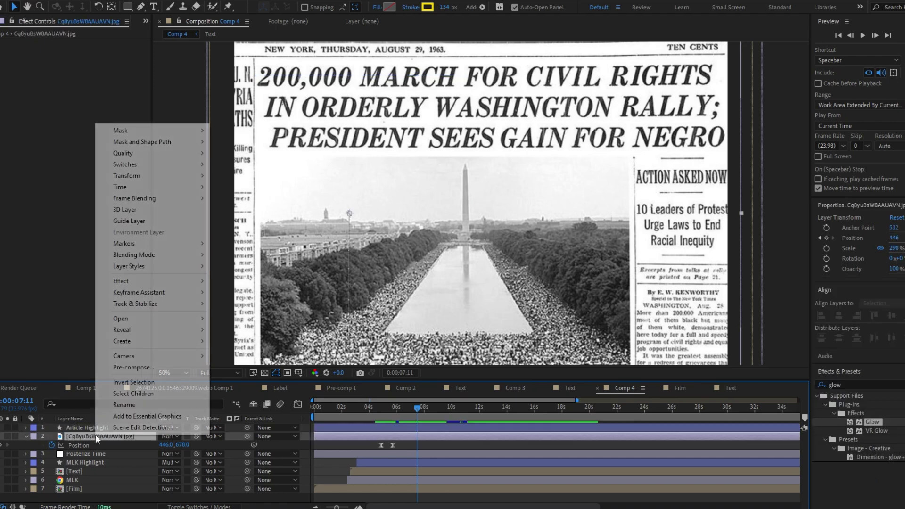
{"action": "left_click", "coordinate": [127, 405]}
{"action": "type", "text": "News"}
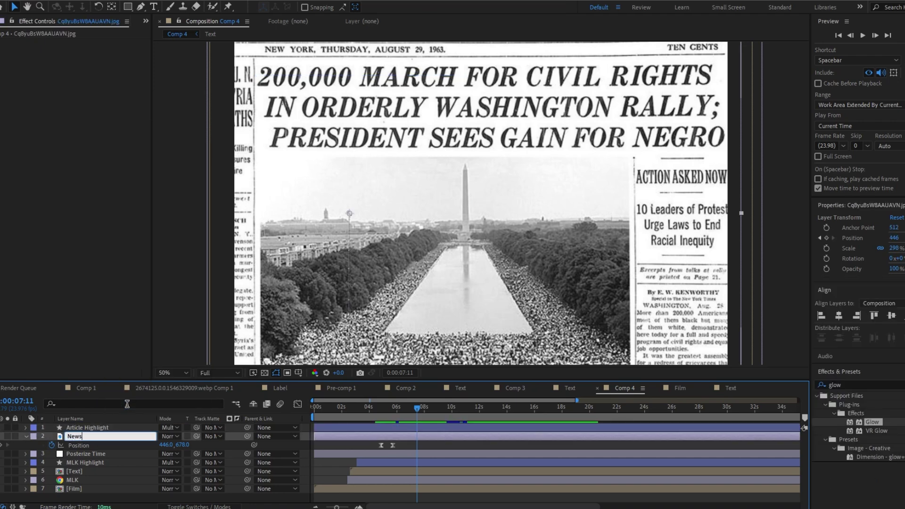
{"action": "type", "text": " paper"}
{"action": "key", "text": "Return"}
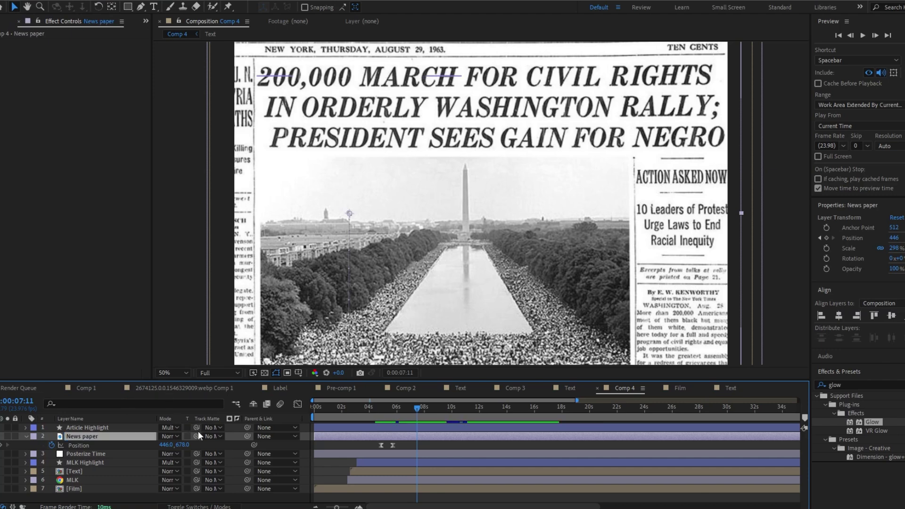
Parent the Article Highlight layer to the News paper layer, undoing the mistaken track matte link.
{"action": "left_click_drag", "start_coordinate": [194, 426], "coordinate": [132, 437]}
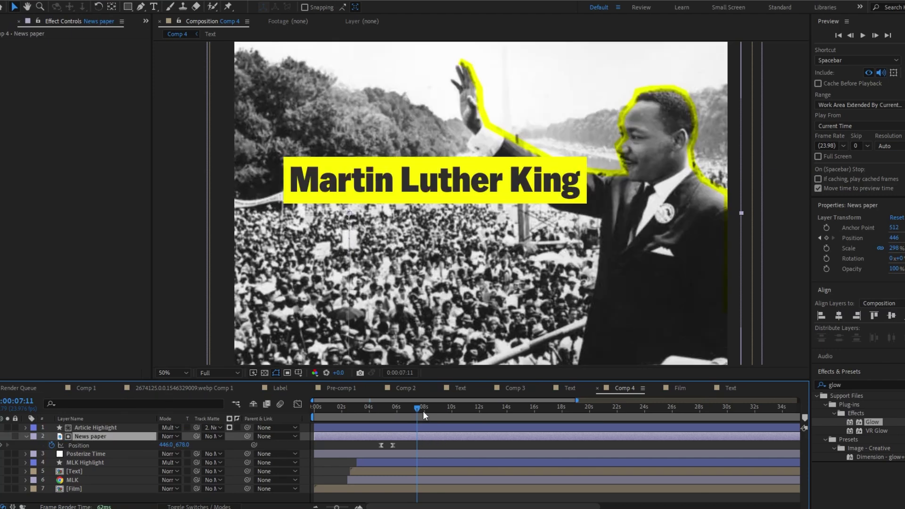
{"action": "key", "text": "ctrl+z"}
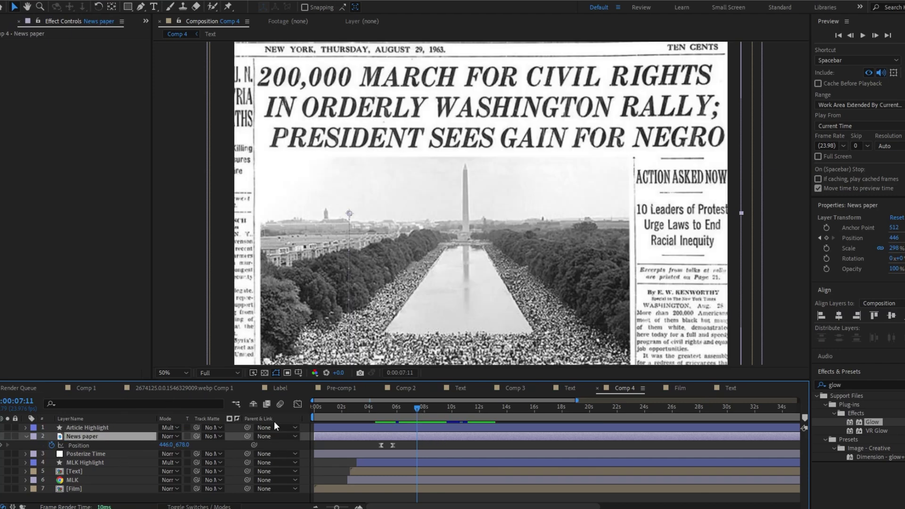
{"action": "left_click_drag", "start_coordinate": [248, 427], "coordinate": [97, 434]}
Animate the newspaper's Scale from 298% at the end of its slide to 370% at 0:00:06:19.
{"action": "left_click_drag", "start_coordinate": [463, 418], "coordinate": [408, 417]}
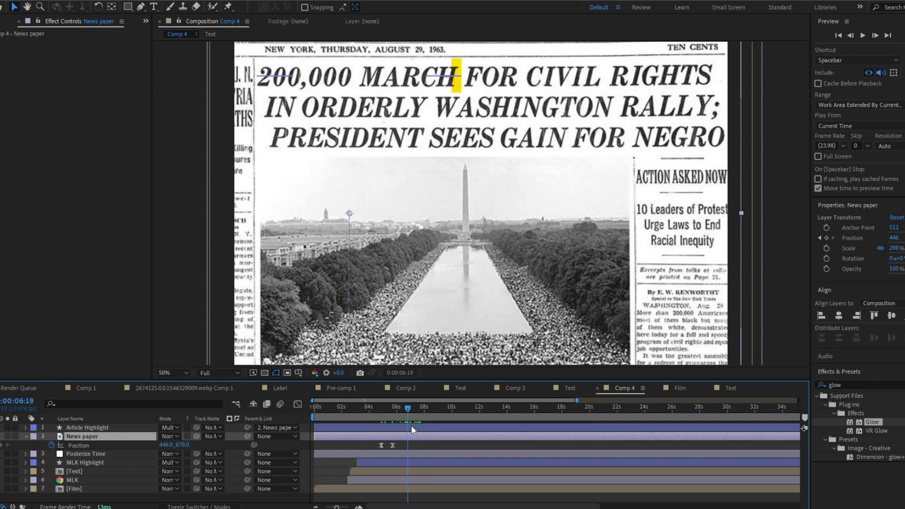
{"action": "key", "text": "alt+shift+s"}
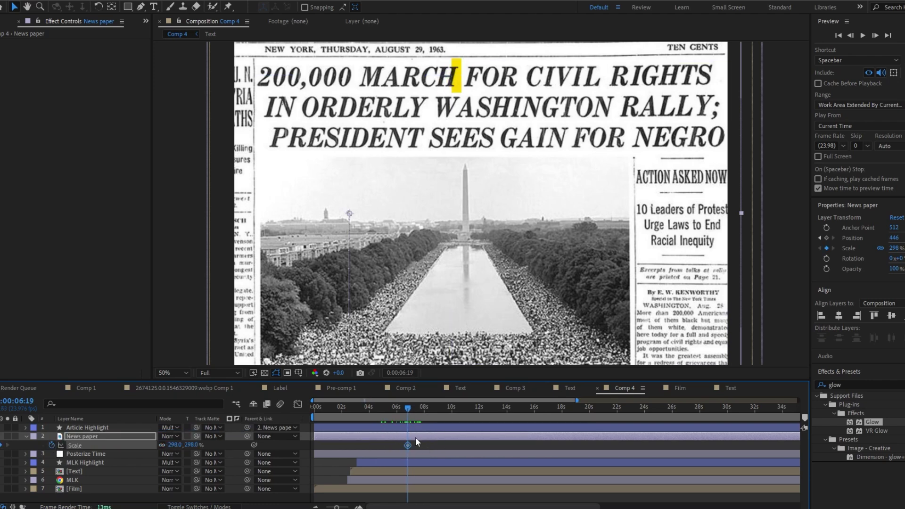
{"action": "key", "text": "shift+p"}
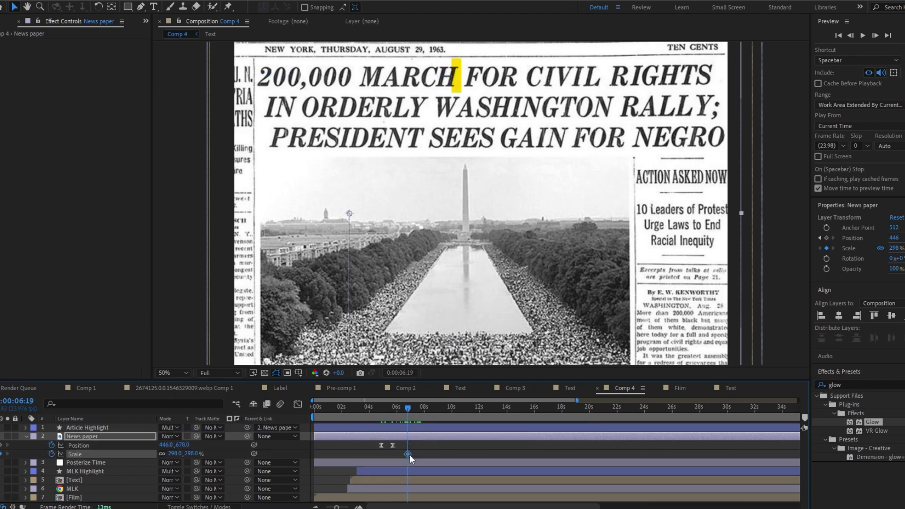
{"action": "left_click_drag", "start_coordinate": [408, 454], "coordinate": [393, 453]}
{"action": "left_click_drag", "start_coordinate": [191, 454], "coordinate": [225, 454]}
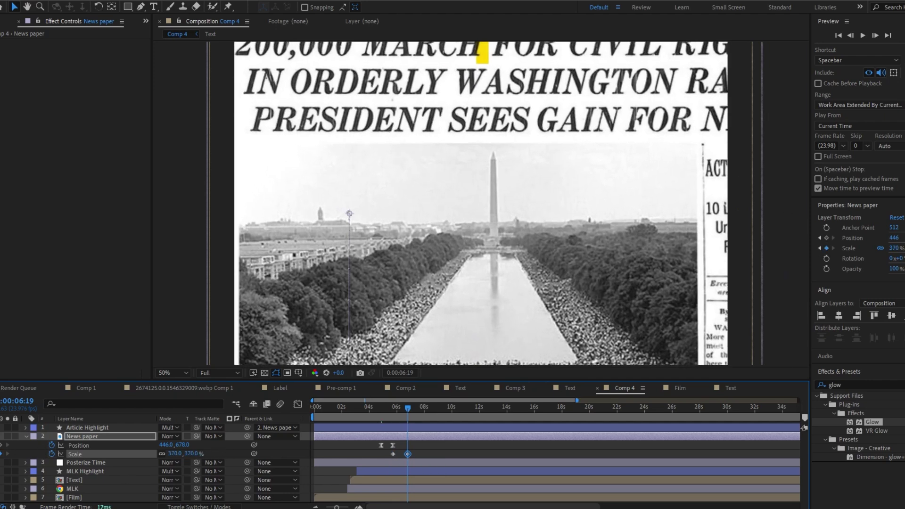
Add a newspaper Position keyframe at 0:00:06:19 and shift both Scale keyframes later, with the second at 0:00:07:12.
{"action": "key", "text": "alt+shift+p"}
{"action": "left_click", "coordinate": [393, 453]}
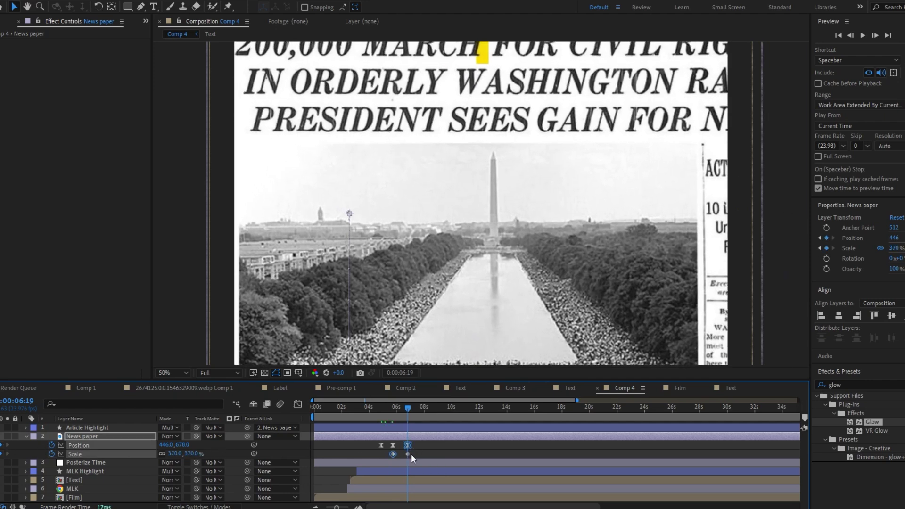
{"action": "left_click", "coordinate": [427, 453]}
{"action": "left_click", "coordinate": [392, 453]}
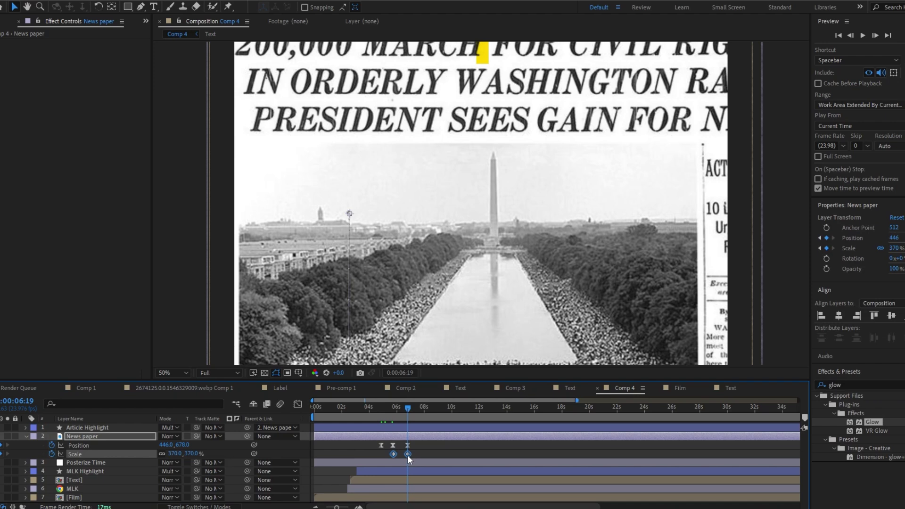
{"action": "left_click_drag", "start_coordinate": [408, 454], "coordinate": [417, 453]}
Align the new Position keyframe with the first Scale keyframe, and lower the newspaper to 442, 1040 at 0:00:07:12.
{"action": "left_click", "coordinate": [406, 446]}
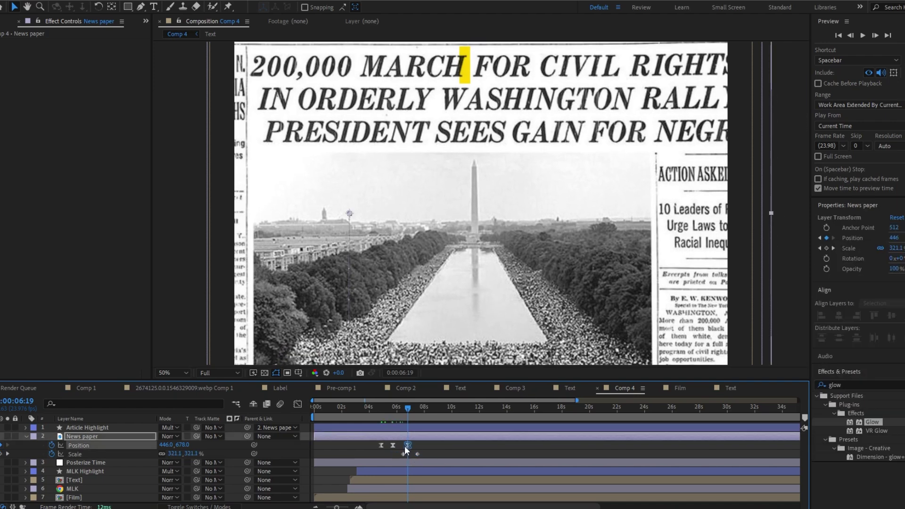
{"action": "left_click", "coordinate": [417, 409]}
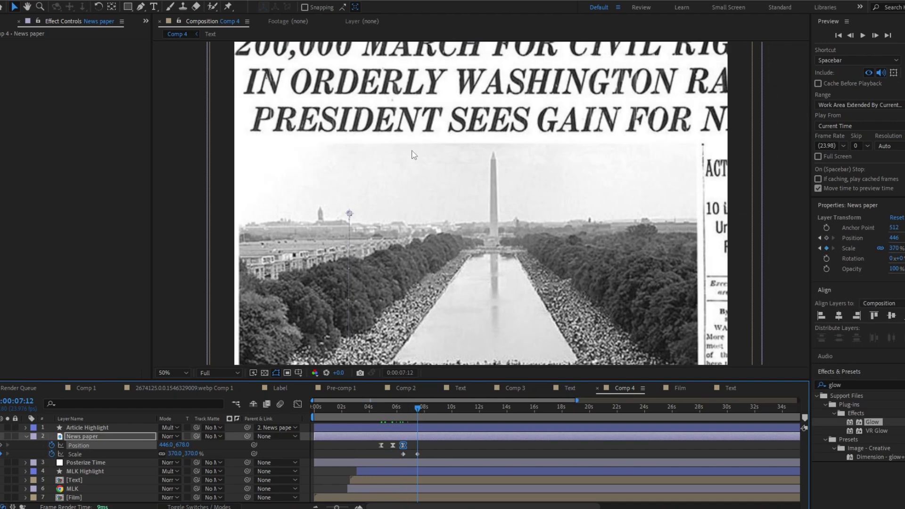
{"action": "left_click_drag", "start_coordinate": [426, 179], "coordinate": [427, 256]}
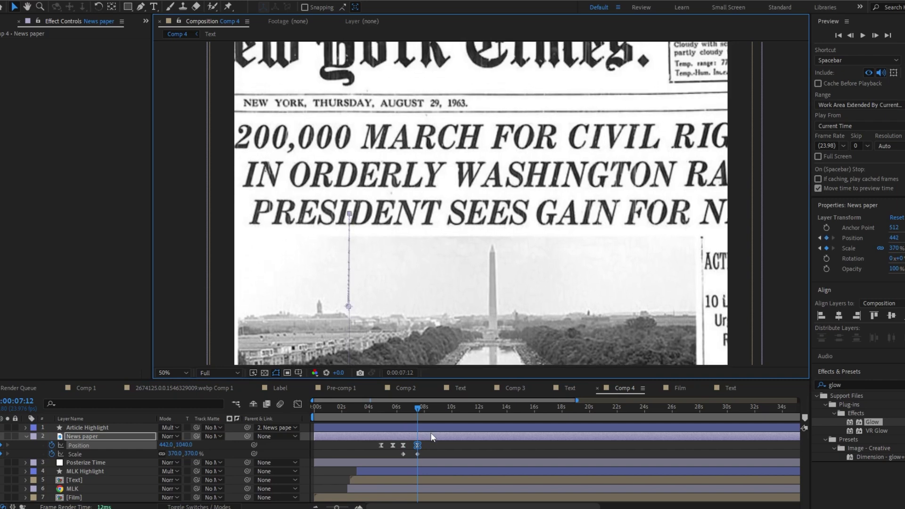
Try applying Easy Ease to the newspaper's last three Position keyframes and both Scale keyframes.
{"action": "left_click", "coordinate": [404, 453]}
{"action": "left_click_drag", "start_coordinate": [440, 456], "coordinate": [390, 443]}
{"action": "key", "text": "F9"}
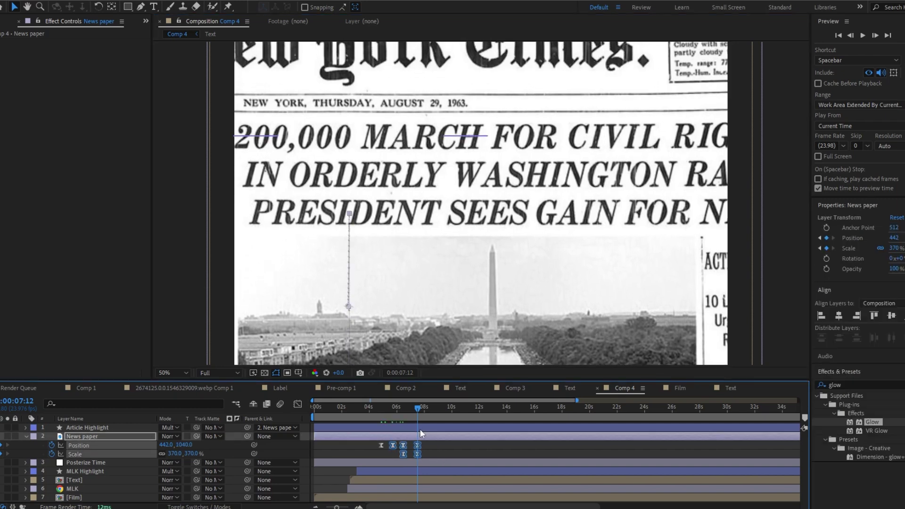
{"action": "key", "text": "z"}
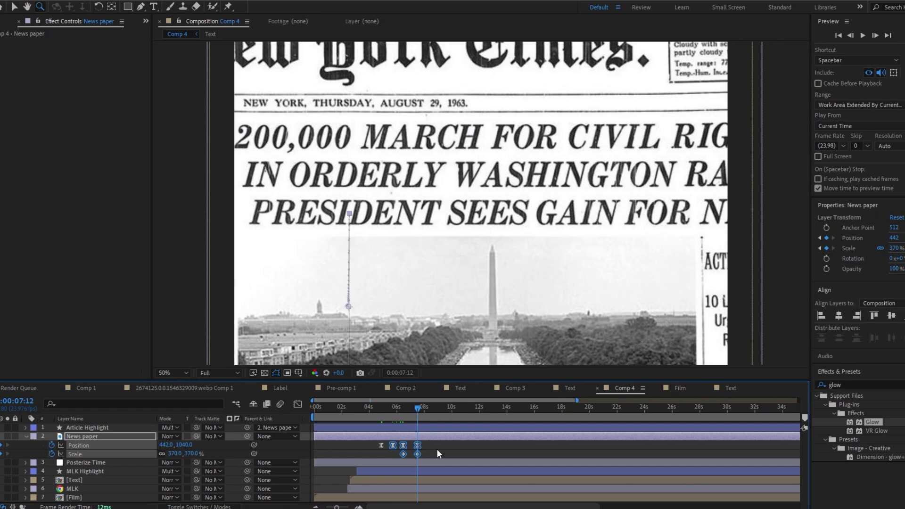
Apply Easy Ease to the newspaper's last two Position and both Scale keyframes, and preview the zoom.
{"action": "left_click_drag", "start_coordinate": [461, 456], "coordinate": [397, 445]}
{"action": "key", "text": "F9"}
{"action": "left_click_drag", "start_coordinate": [418, 409], "coordinate": [400, 421]}
{"action": "key", "text": "space"}
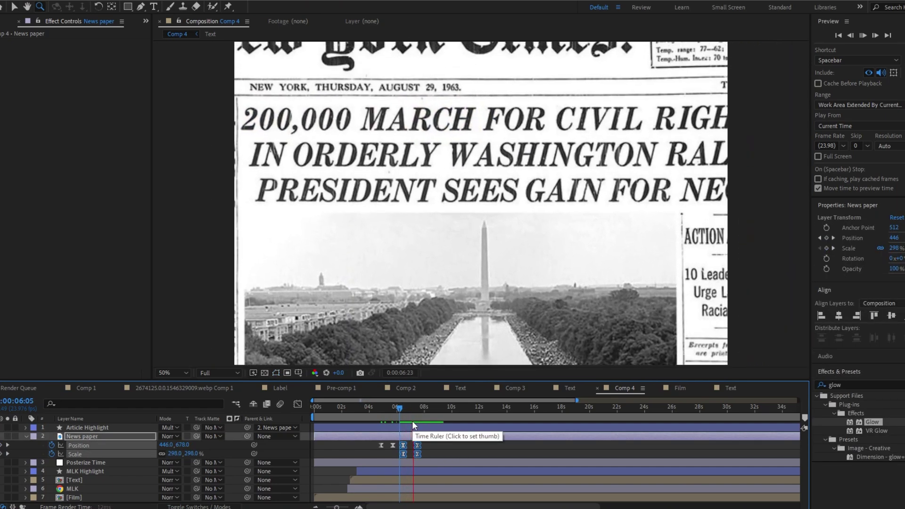
Reveal the Article Highlight layer's keyframes, shift the layer about one second later, and preview the highlight.
{"action": "left_click", "coordinate": [446, 427]}
{"action": "key", "text": "u"}
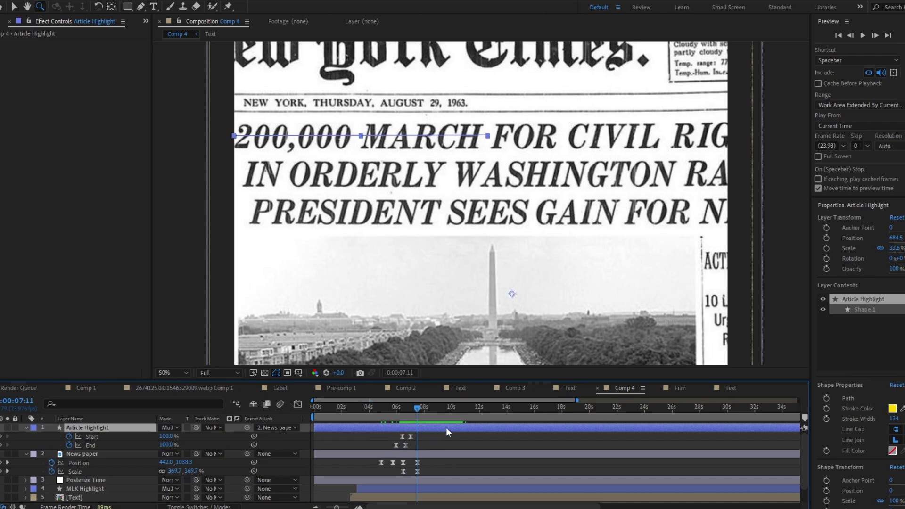
{"action": "mouse_move", "coordinate": [403, 426]}
{"action": "left_mouse_down"}
{"action": "mouse_move", "coordinate": [415, 425]}
{"action": "mouse_move", "coordinate": [417, 409]}
{"action": "mouse_move", "coordinate": [401, 417]}
{"action": "left_mouse_up"}
{"action": "key", "text": "space"}
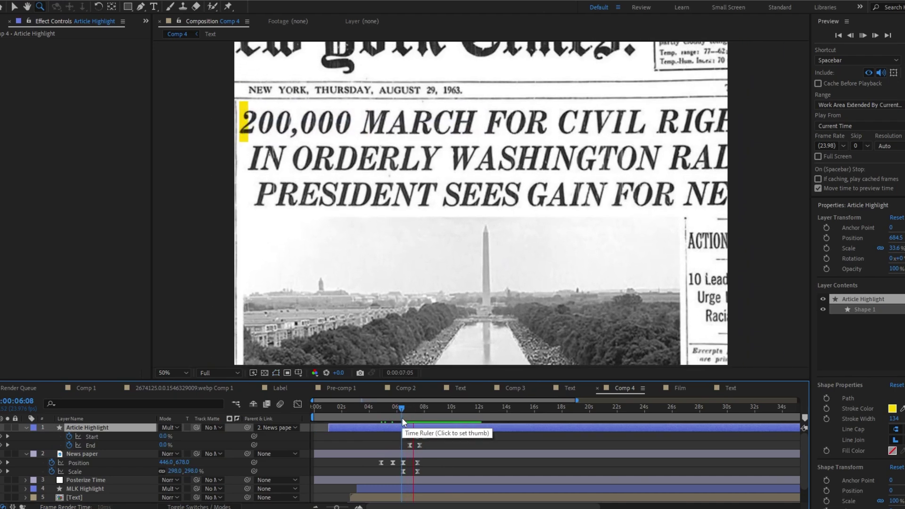
{"action": "key", "text": "space"}
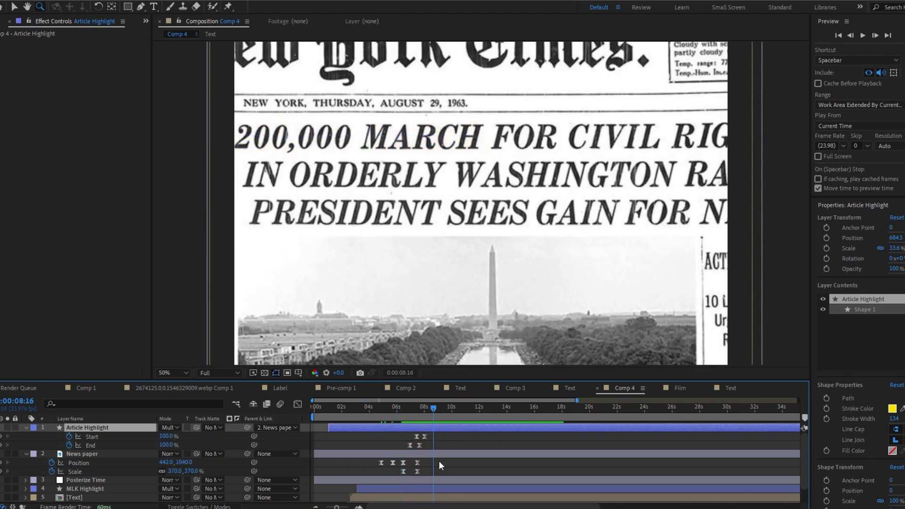
Move the newspaper's final Position and Scale keyframes earlier to about 0:00:07:05 and preview the zoom.
{"action": "left_click_drag", "start_coordinate": [436, 460], "coordinate": [414, 467]}
{"action": "left_click", "coordinate": [404, 420]}
{"action": "key", "text": "space"}
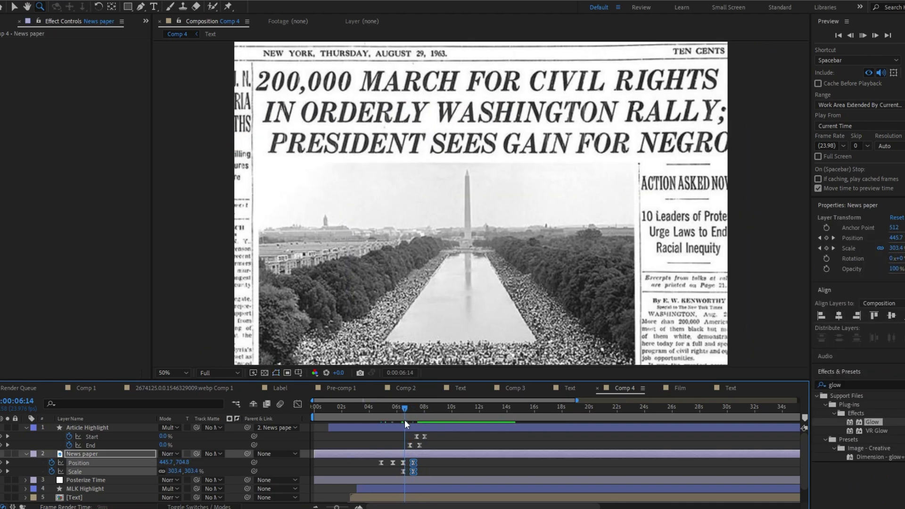
{"action": "key", "text": "space"}
Reshape the newspaper's zoom Scale and Position speed curves into a sharp peak midway between the keyframes, and preview the motion.
{"action": "left_click_drag", "start_coordinate": [449, 472], "coordinate": [400, 462]}
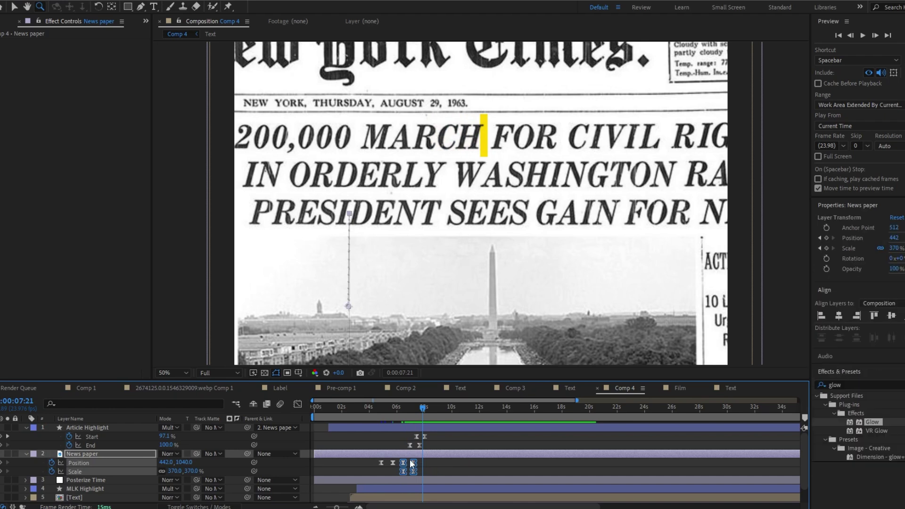
{"action": "left_click", "coordinate": [297, 404]}
{"action": "left_click", "coordinate": [525, 498]}
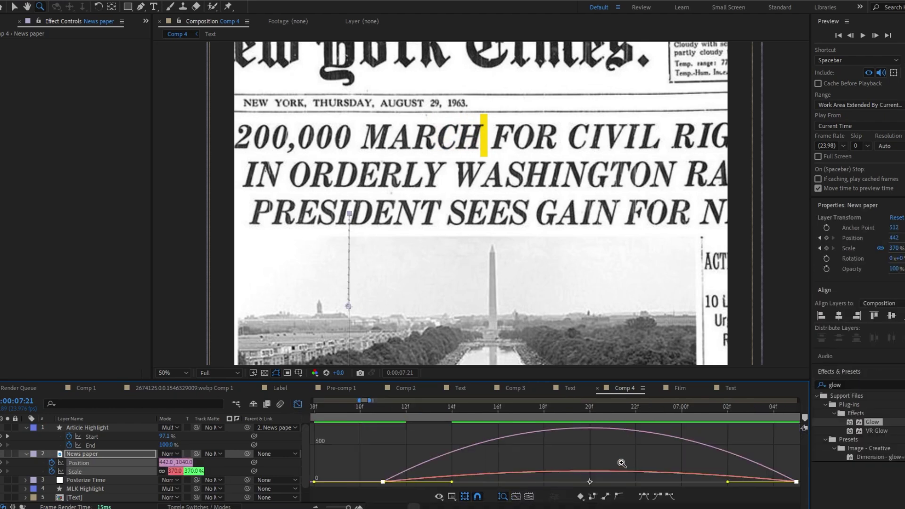
{"action": "key", "text": "v"}
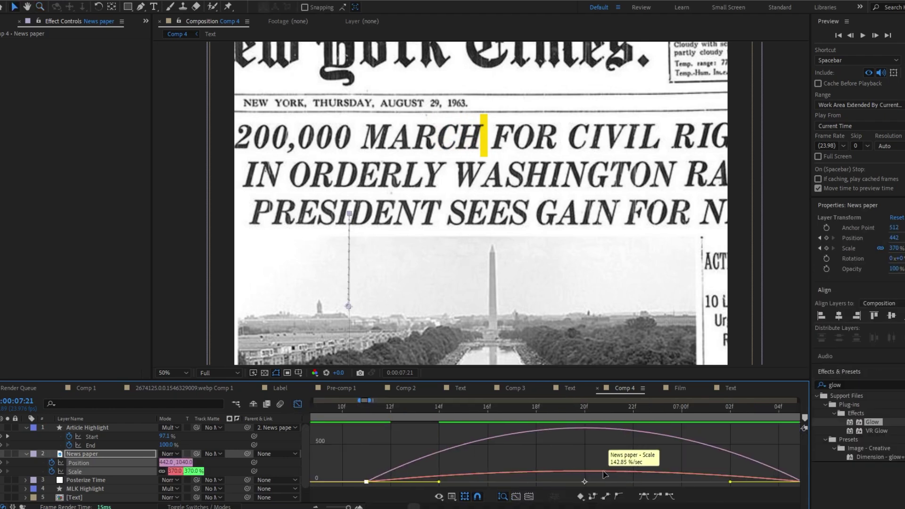
{"action": "left_click_drag", "start_coordinate": [730, 481], "coordinate": [586, 477]}
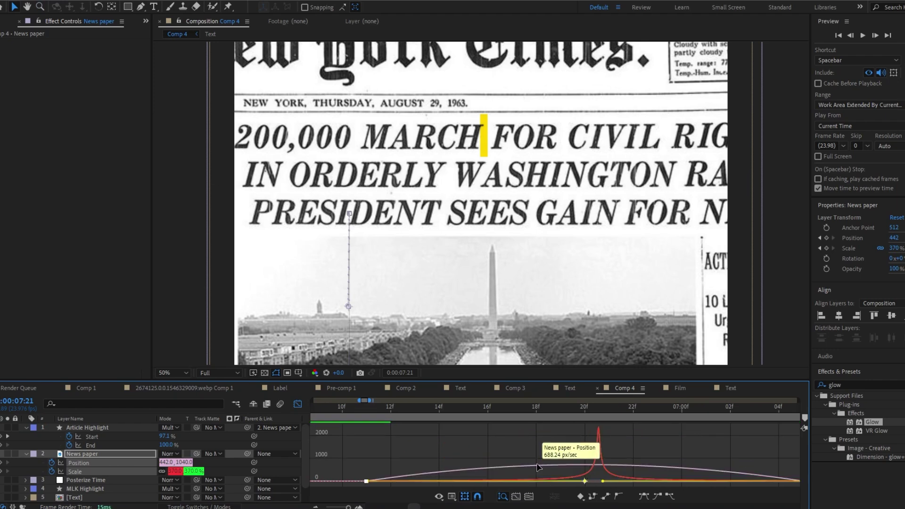
{"action": "left_click_drag", "start_coordinate": [438, 480], "coordinate": [568, 480]}
{"action": "left_click_drag", "start_coordinate": [729, 479], "coordinate": [593, 482]}
{"action": "key", "text": "space"}
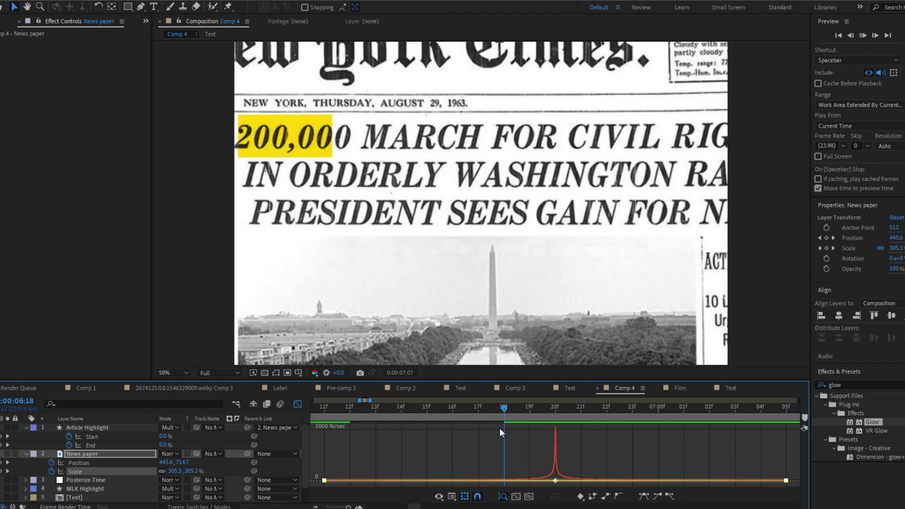
Return to the keyframe view, move the newspaper's final Position and Scale keyframes to about 0:00:08:00, and preview the zoom with the highlight.
{"action": "left_click", "coordinate": [300, 405]}
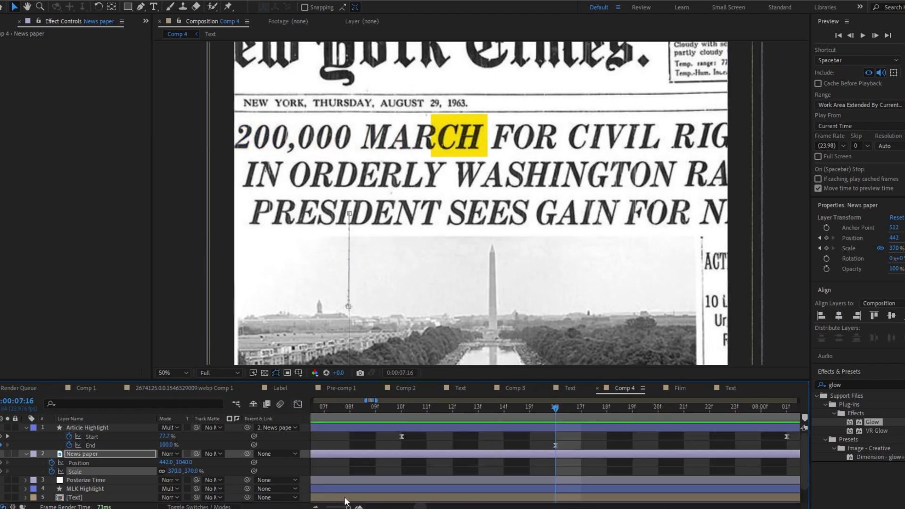
{"action": "left_click_drag", "start_coordinate": [348, 506], "coordinate": [344, 506]}
{"action": "left_click_drag", "start_coordinate": [546, 460], "coordinate": [565, 465]}
{"action": "left_click", "coordinate": [507, 417]}
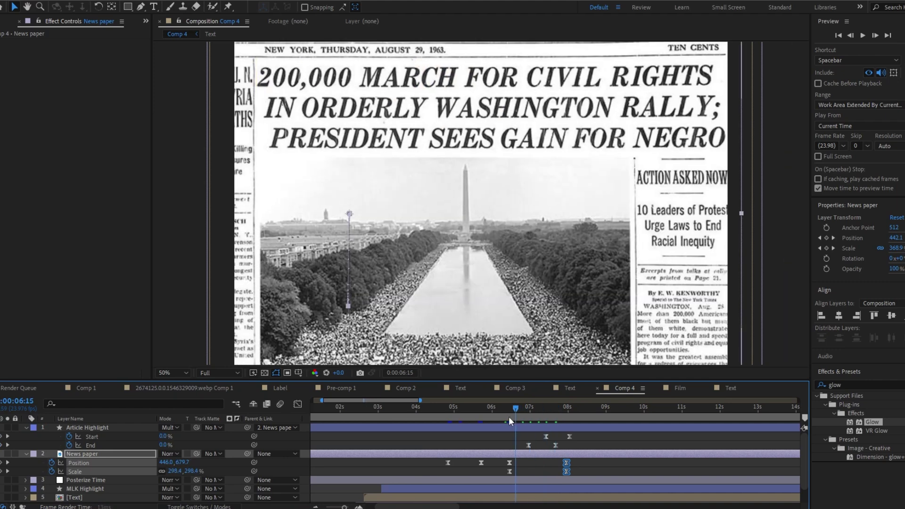
{"action": "key", "text": "space"}
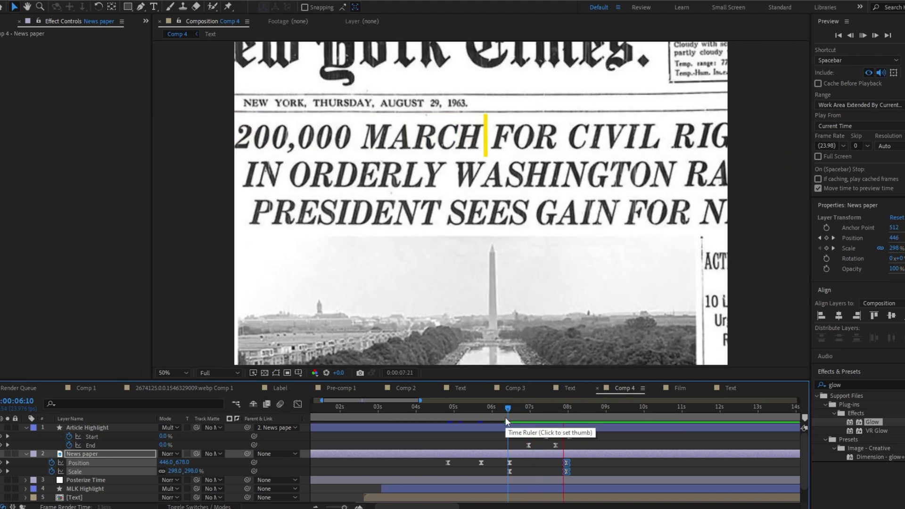
{"action": "key", "text": "space"}
{"action": "left_click", "coordinate": [602, 467]}
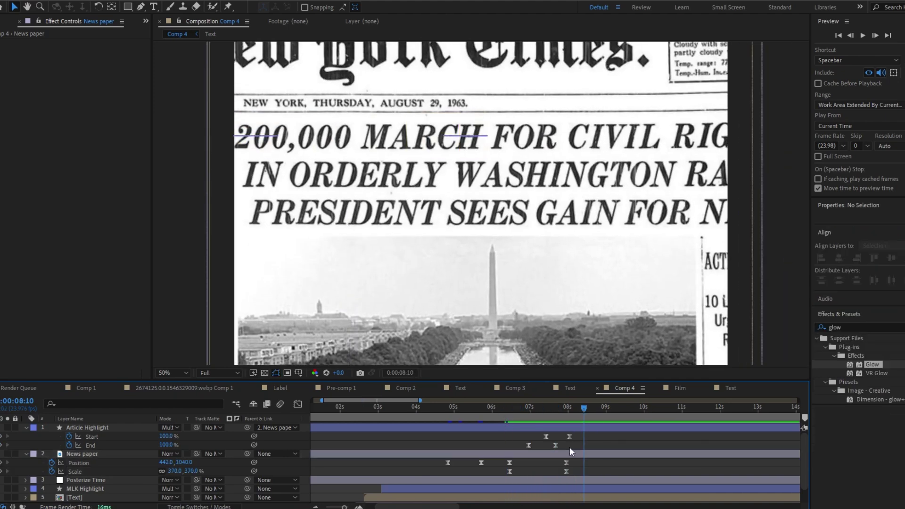
{"action": "left_click", "coordinate": [444, 418]}
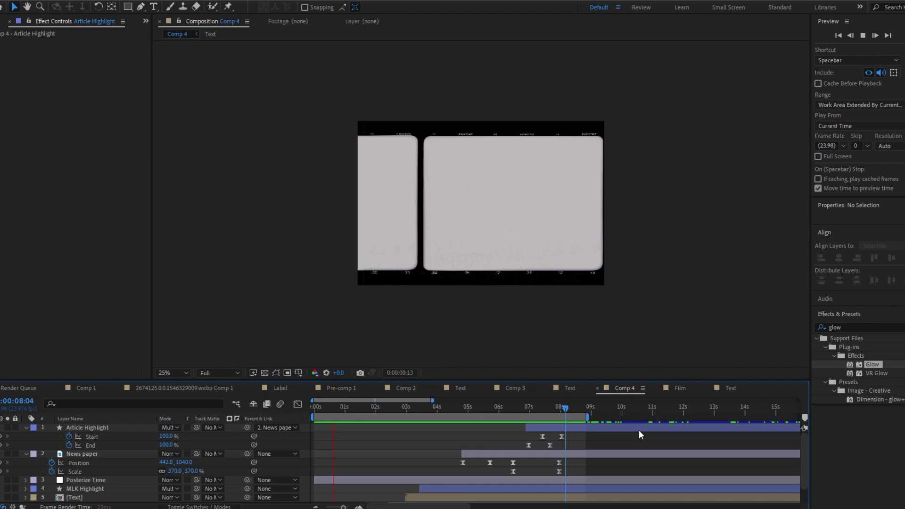